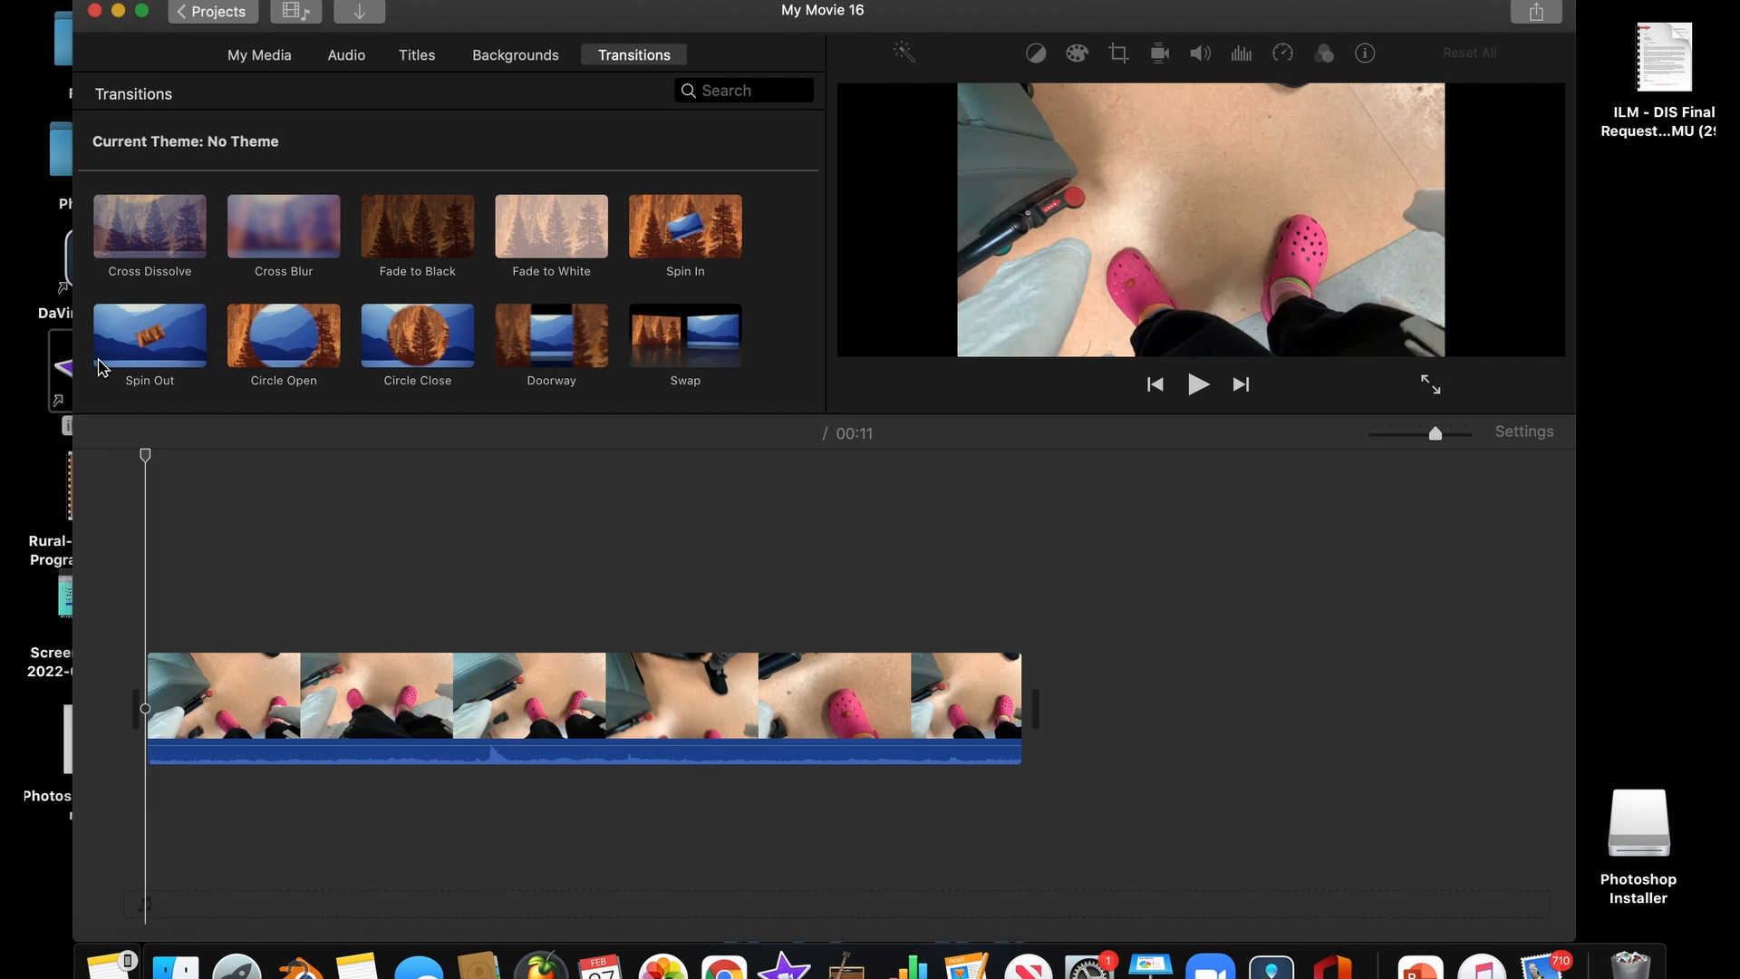
Expand the editor to full screen and add the Blue Marble Globe background to the timeline after the video clip
left_click(142, 11)
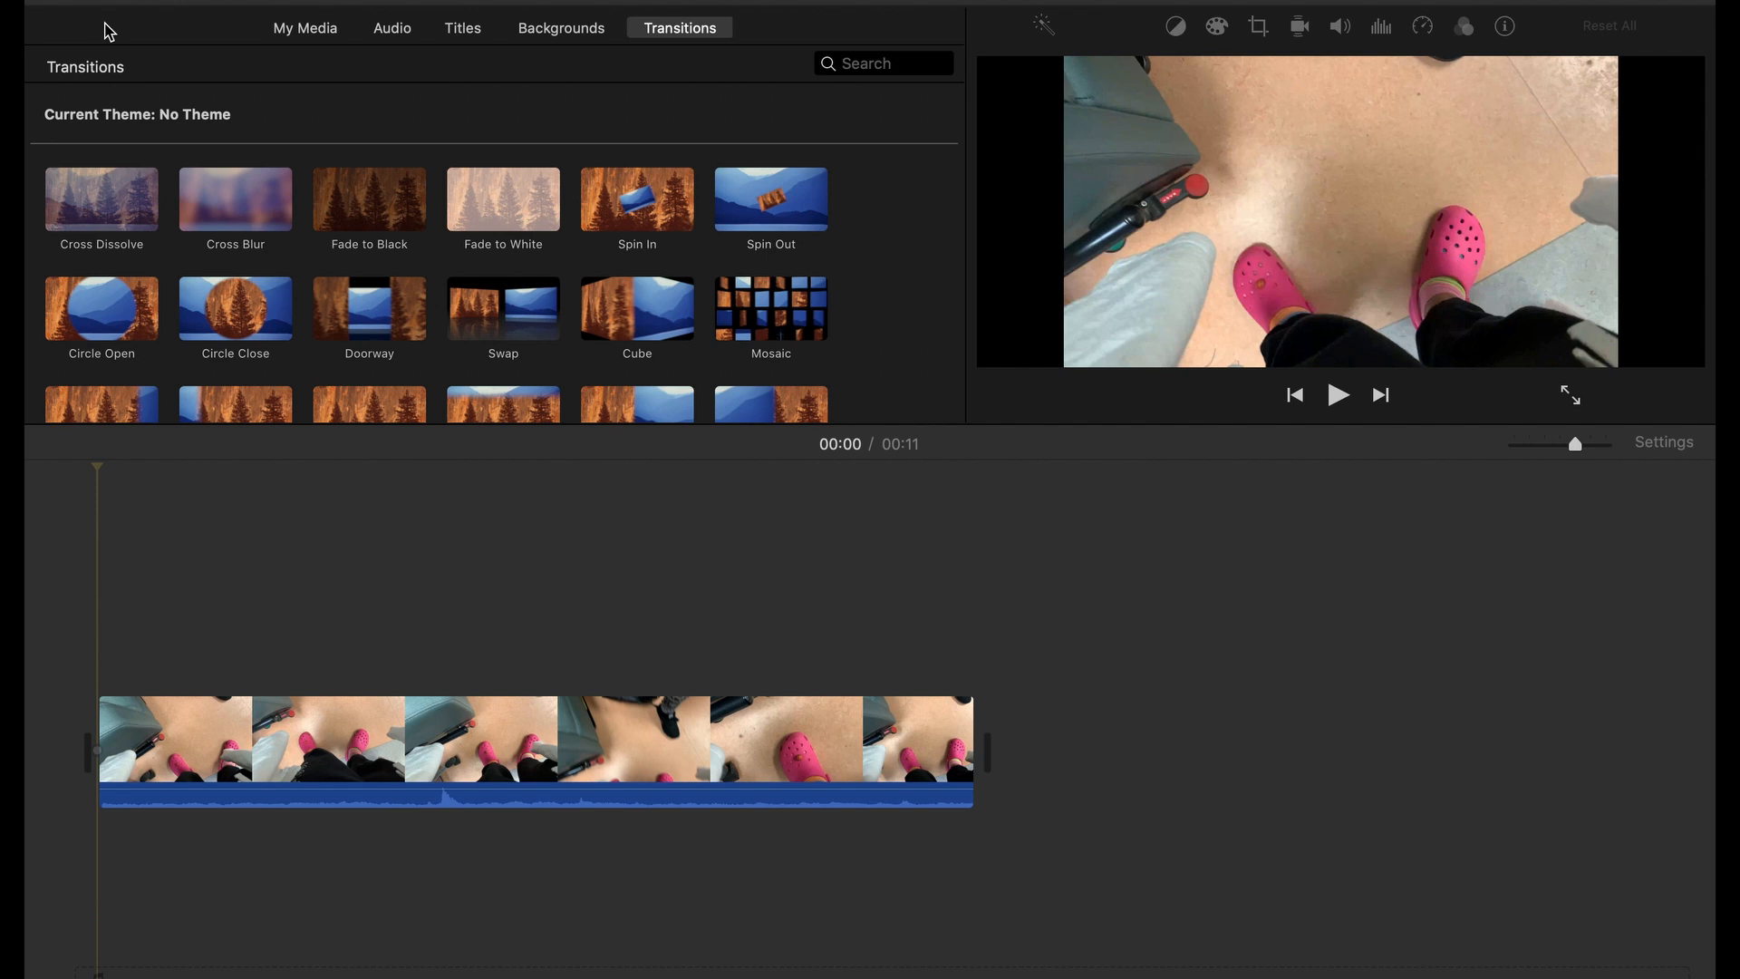
left_click(297, 28)
left_click(391, 28)
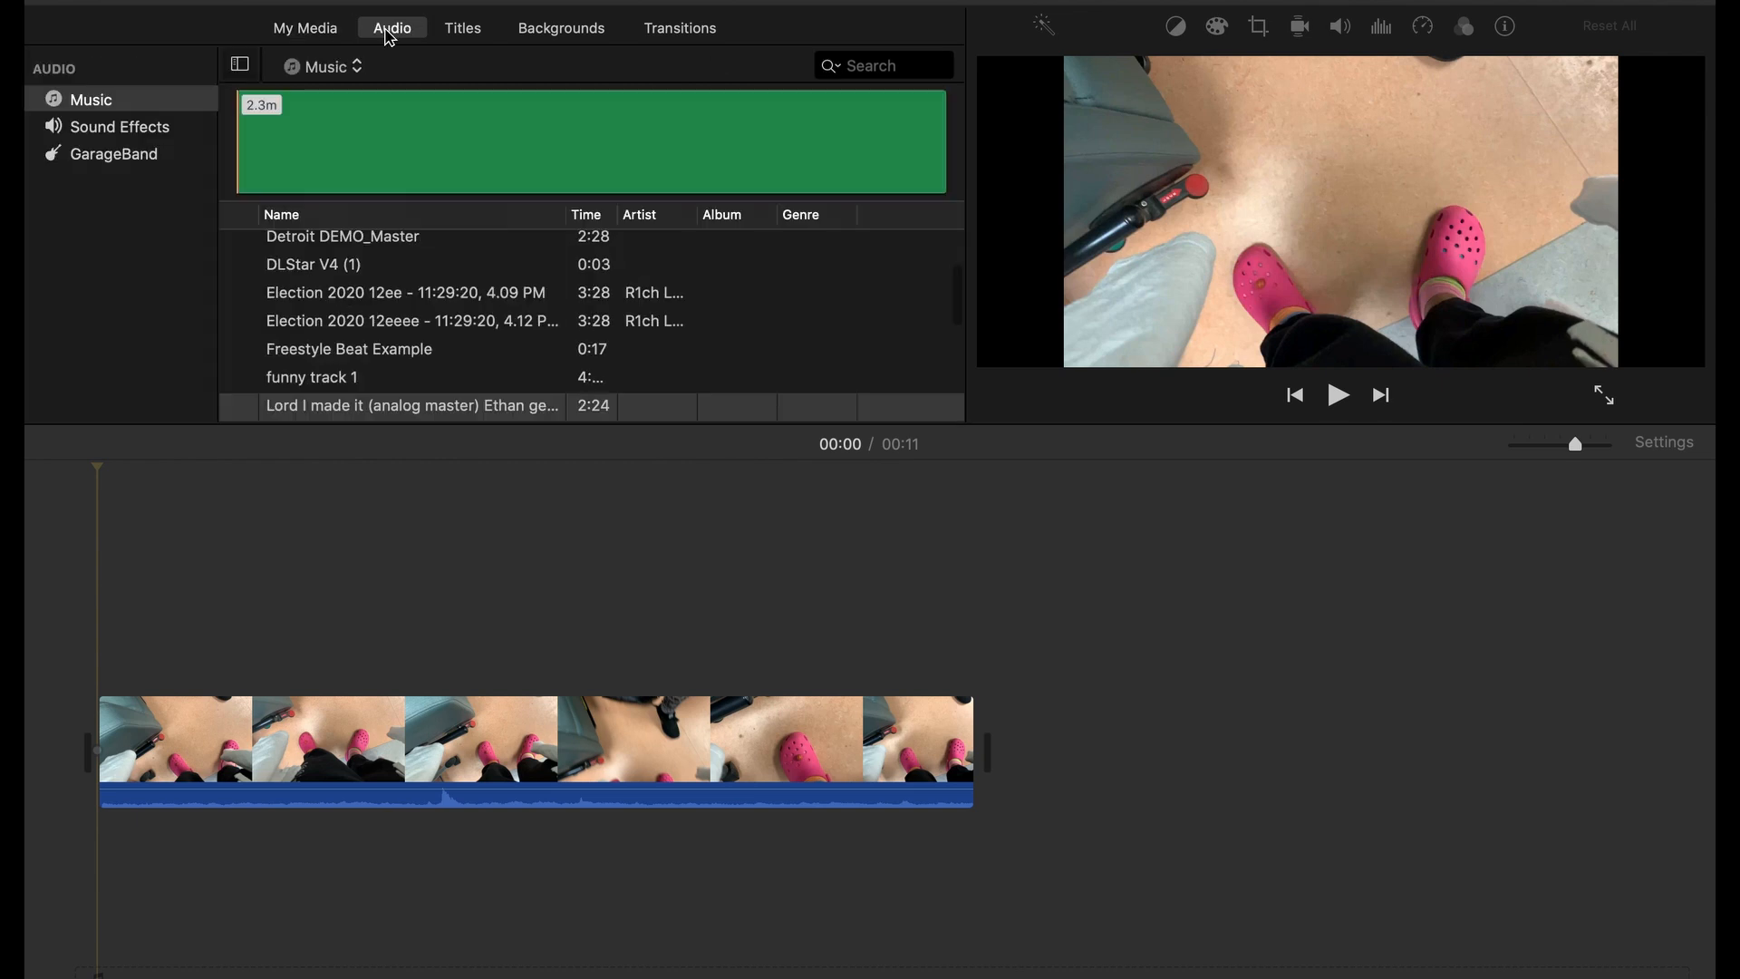
left_click(462, 30)
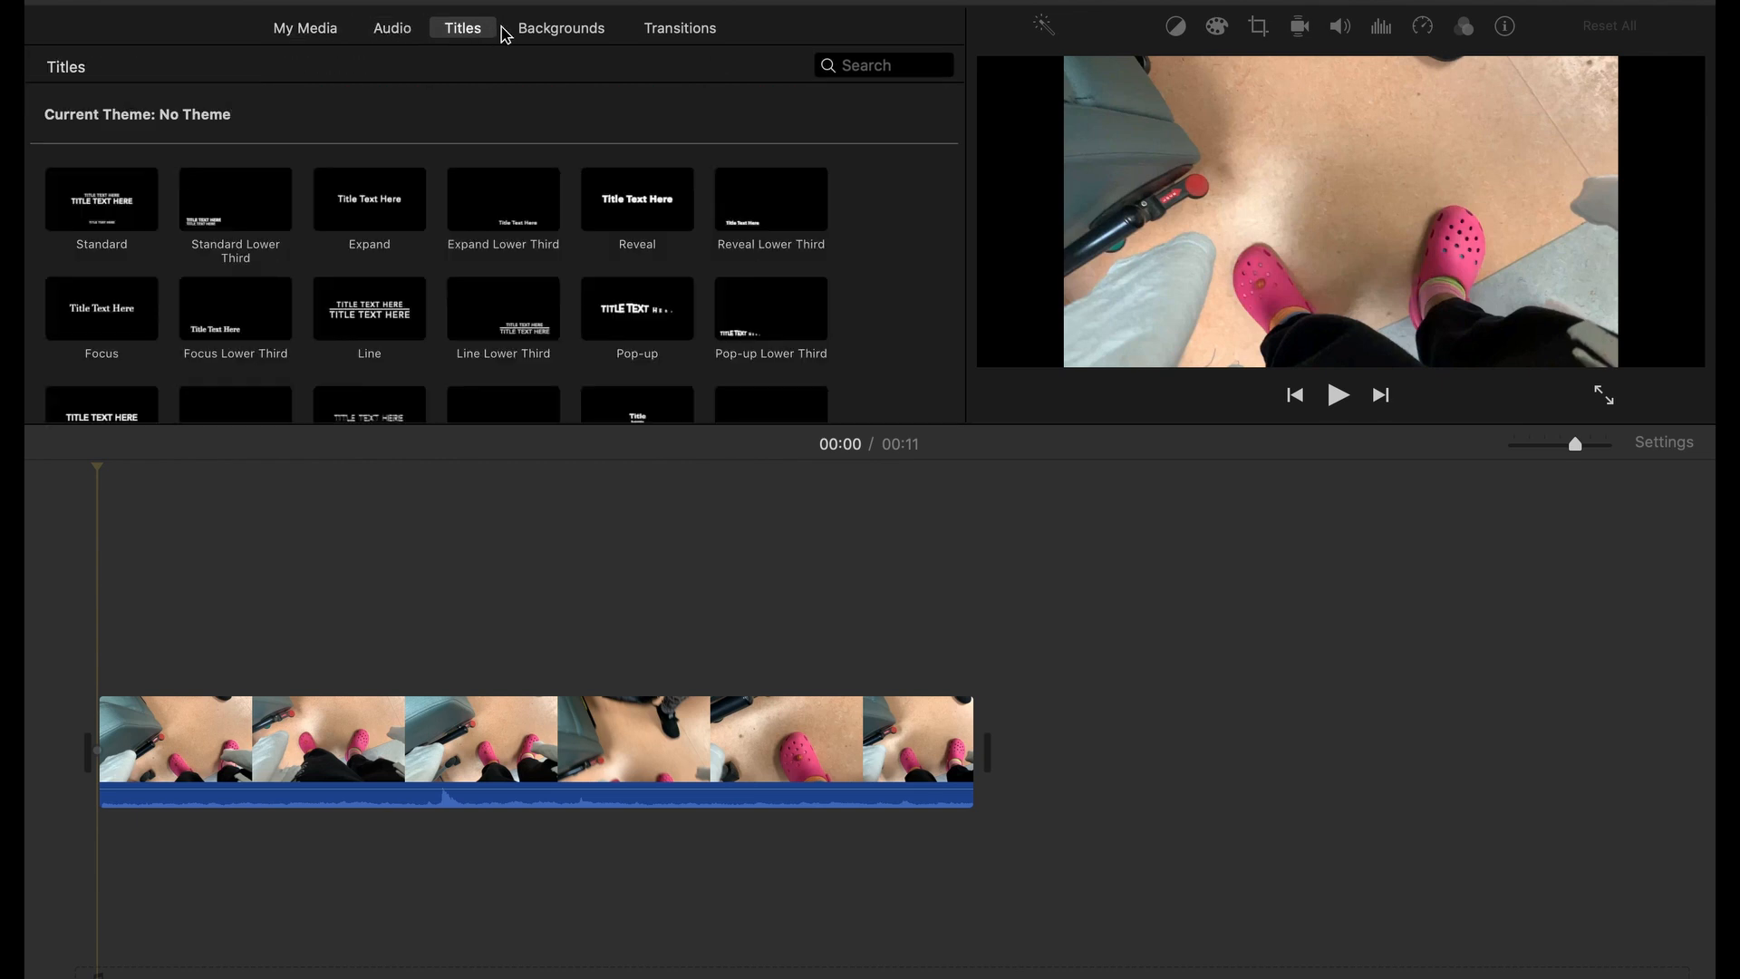
left_click(557, 30)
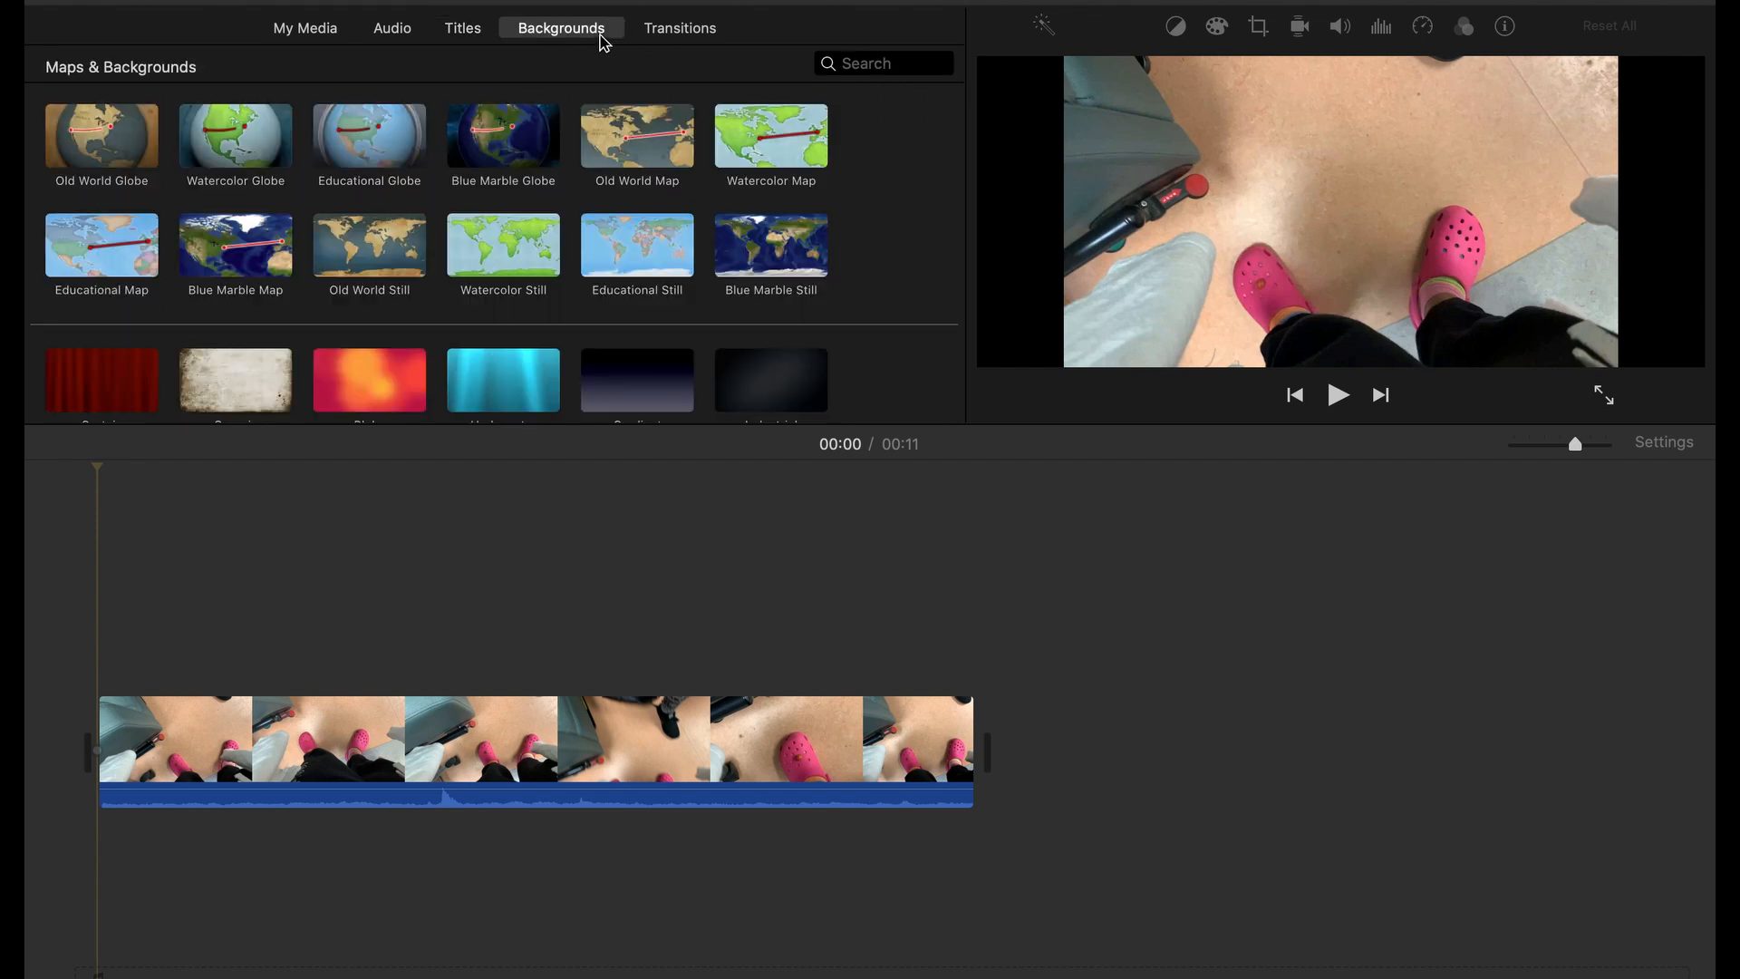
left_click_drag(542, 131, 1214, 725)
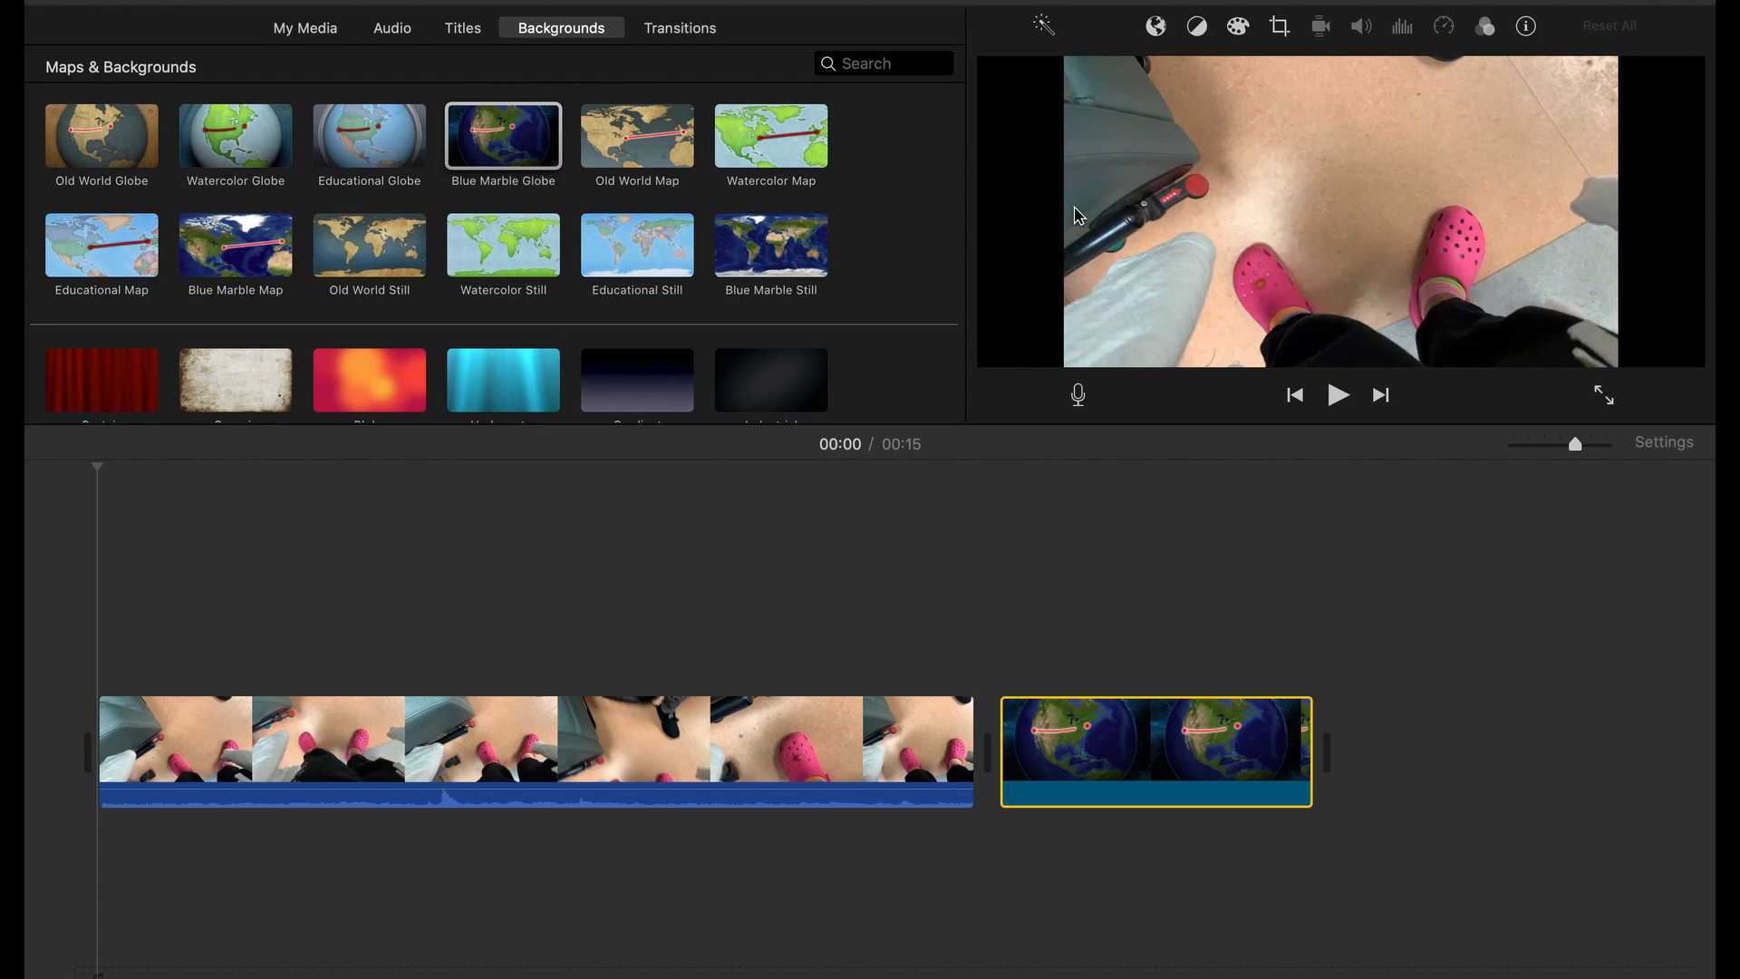
Preview the start of the movie in full-screen playback, pause it and return to the editor
left_click(1603, 395)
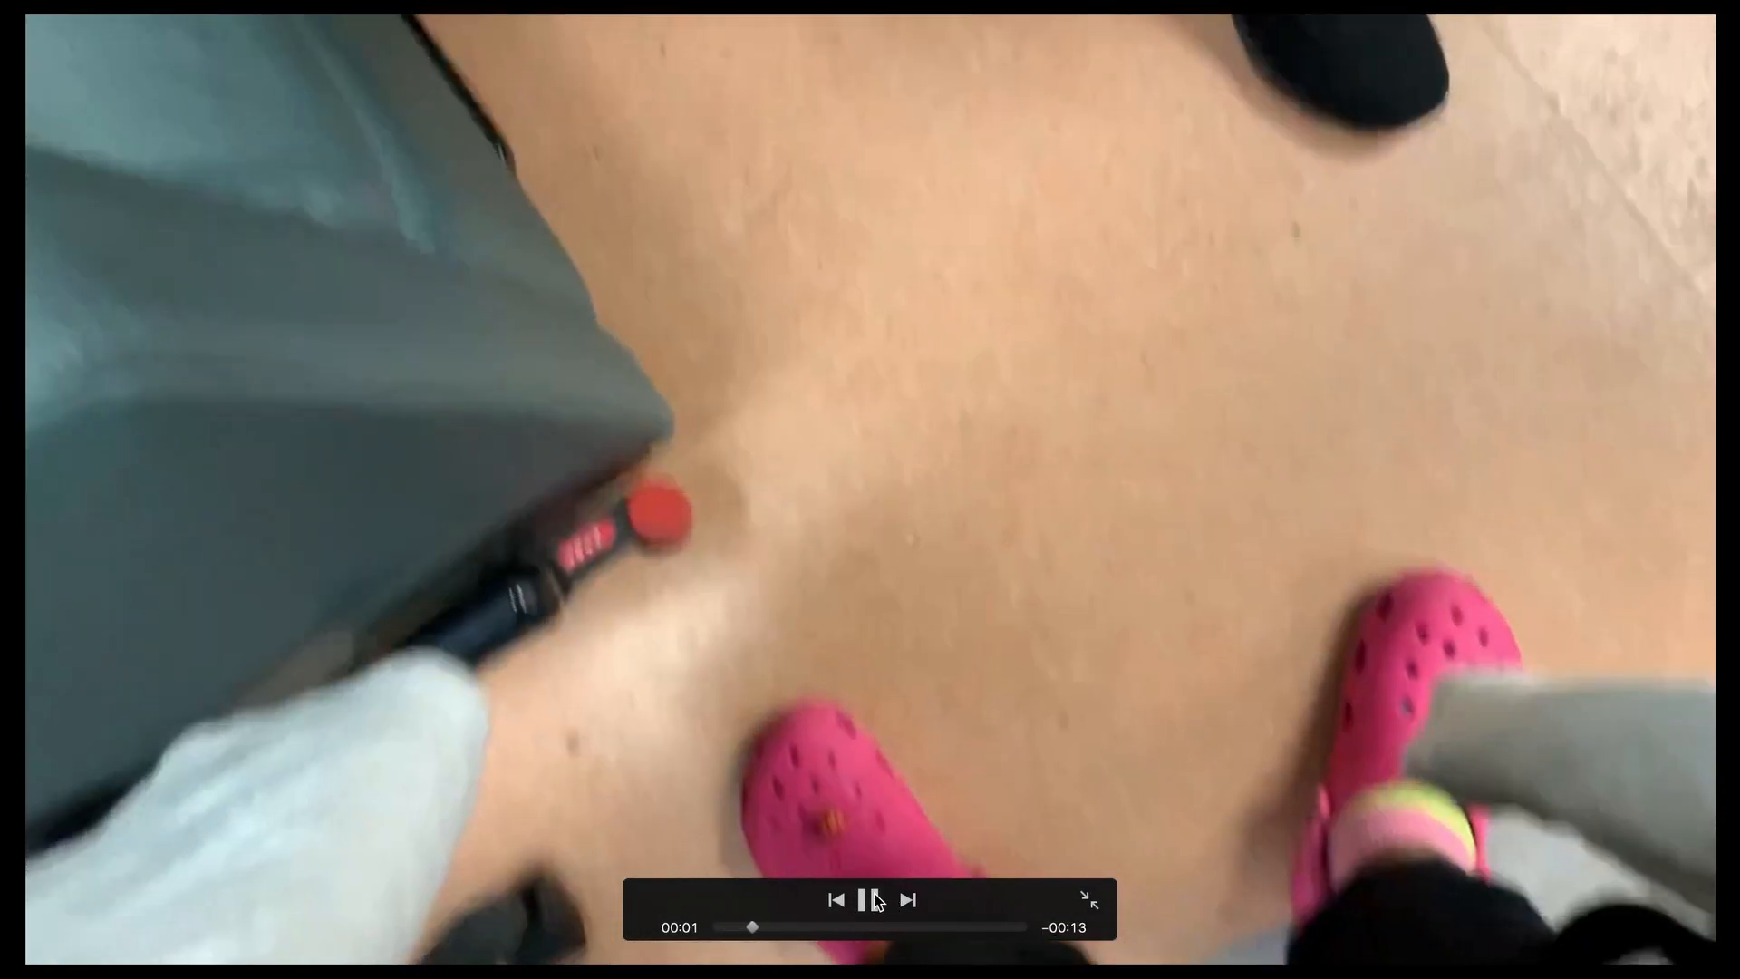
left_click(869, 900)
left_click(1089, 900)
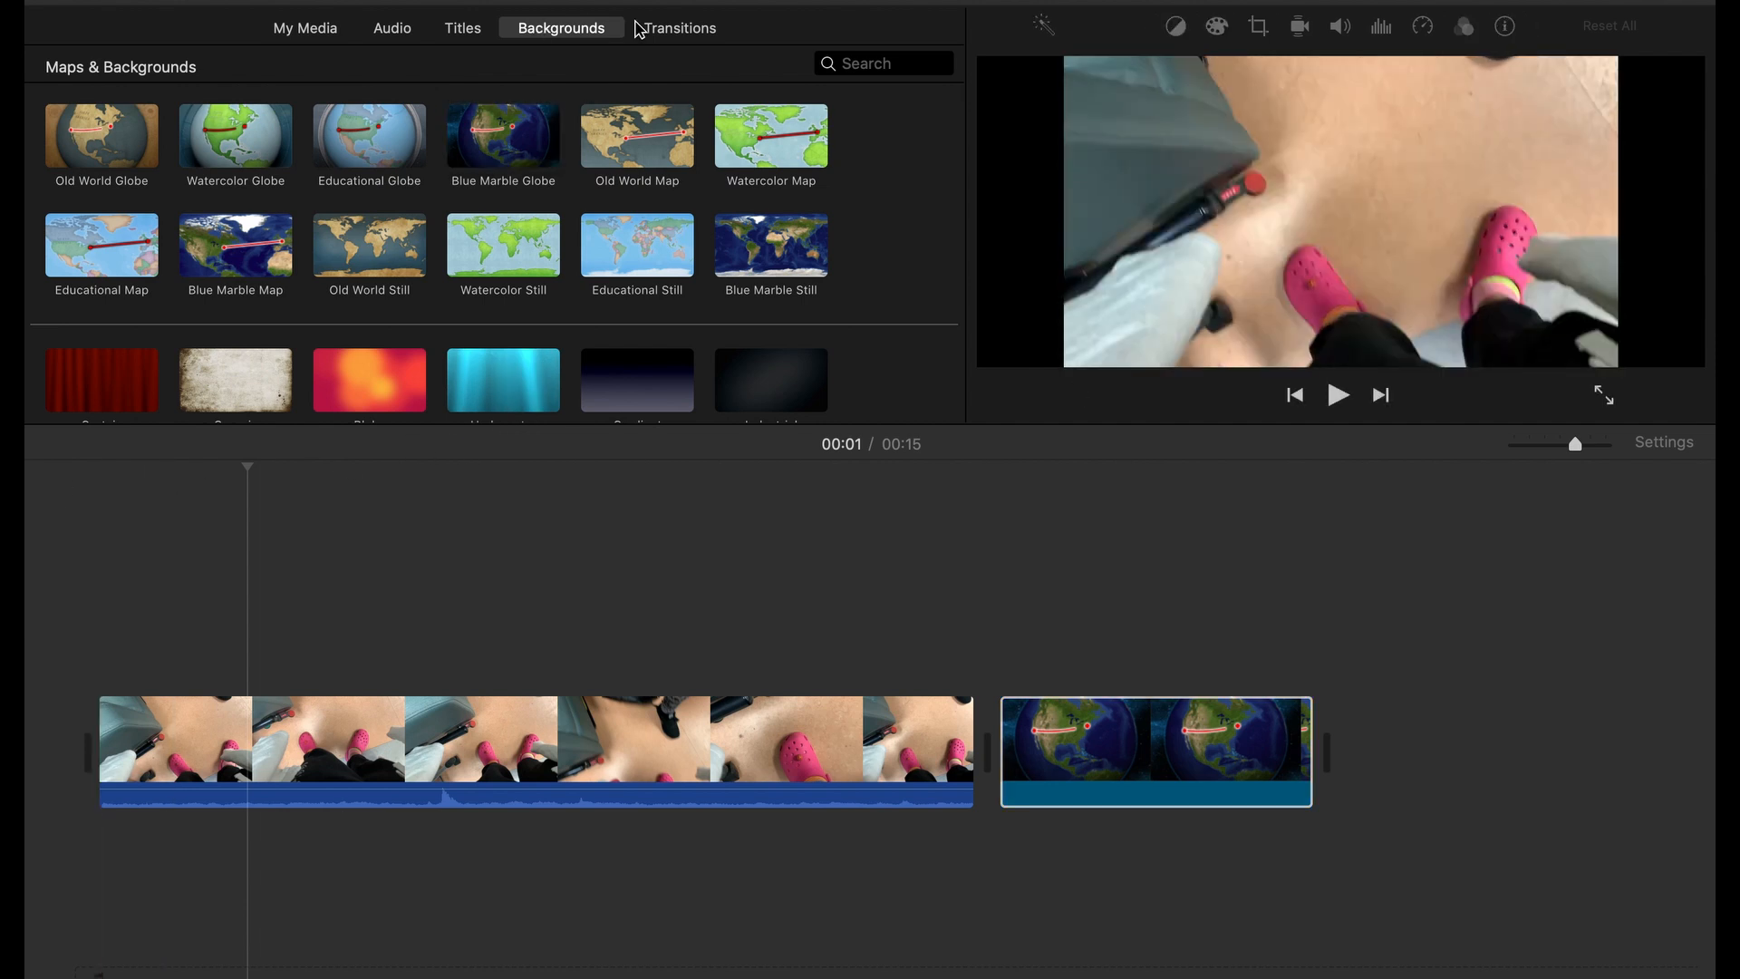
Add a Cross Dissolve transition between the video clip and the globe clip, and place the playhead at 00:09
left_click(679, 31)
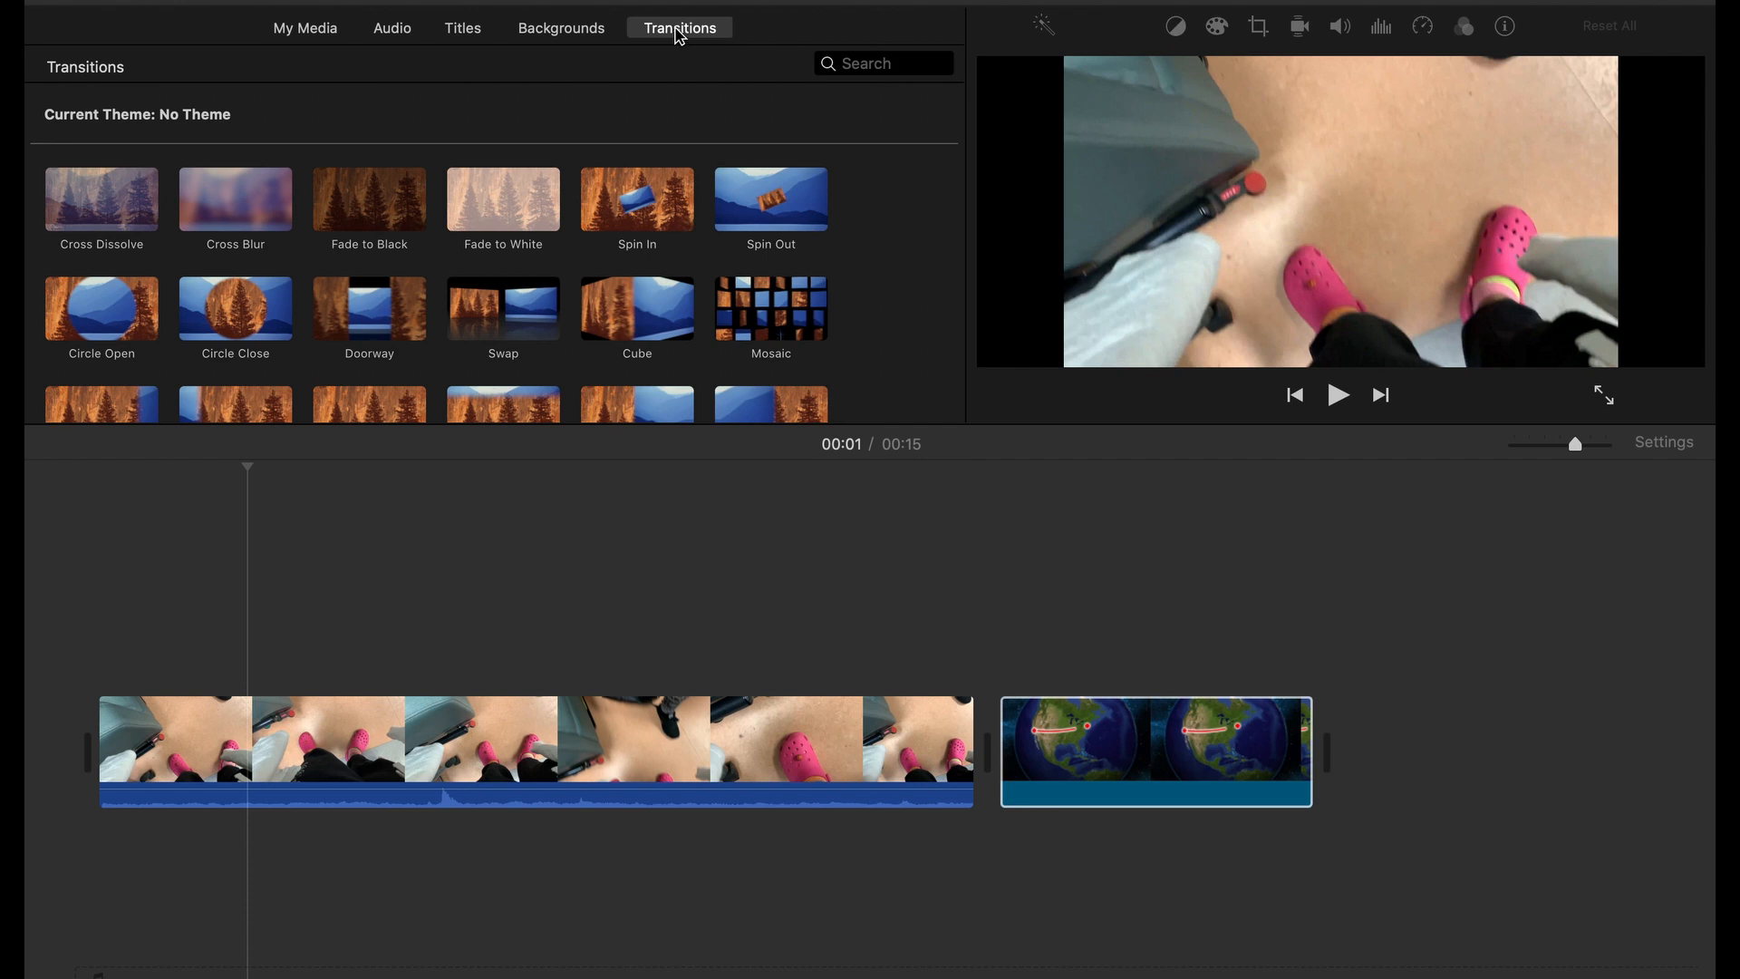
scroll(29, 150, "down", 2)
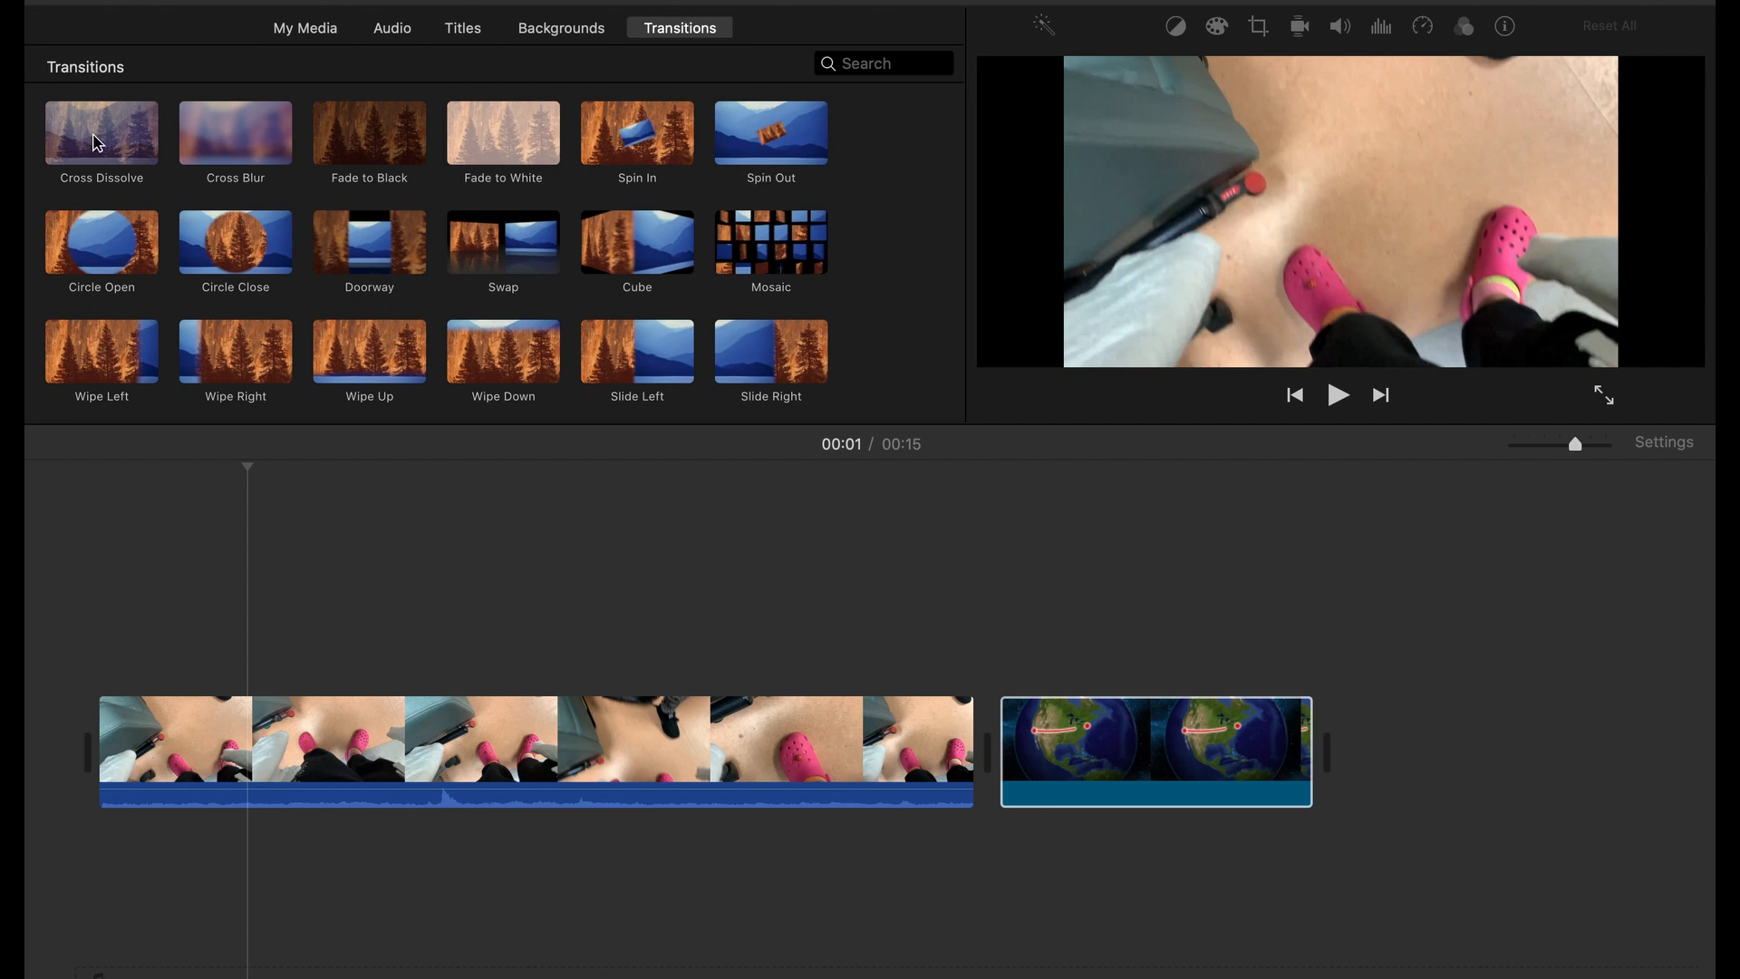
mouse_move(98, 141)
left_mouse_down()
mouse_move(1242, 621)
mouse_move(902, 759)
left_mouse_up()
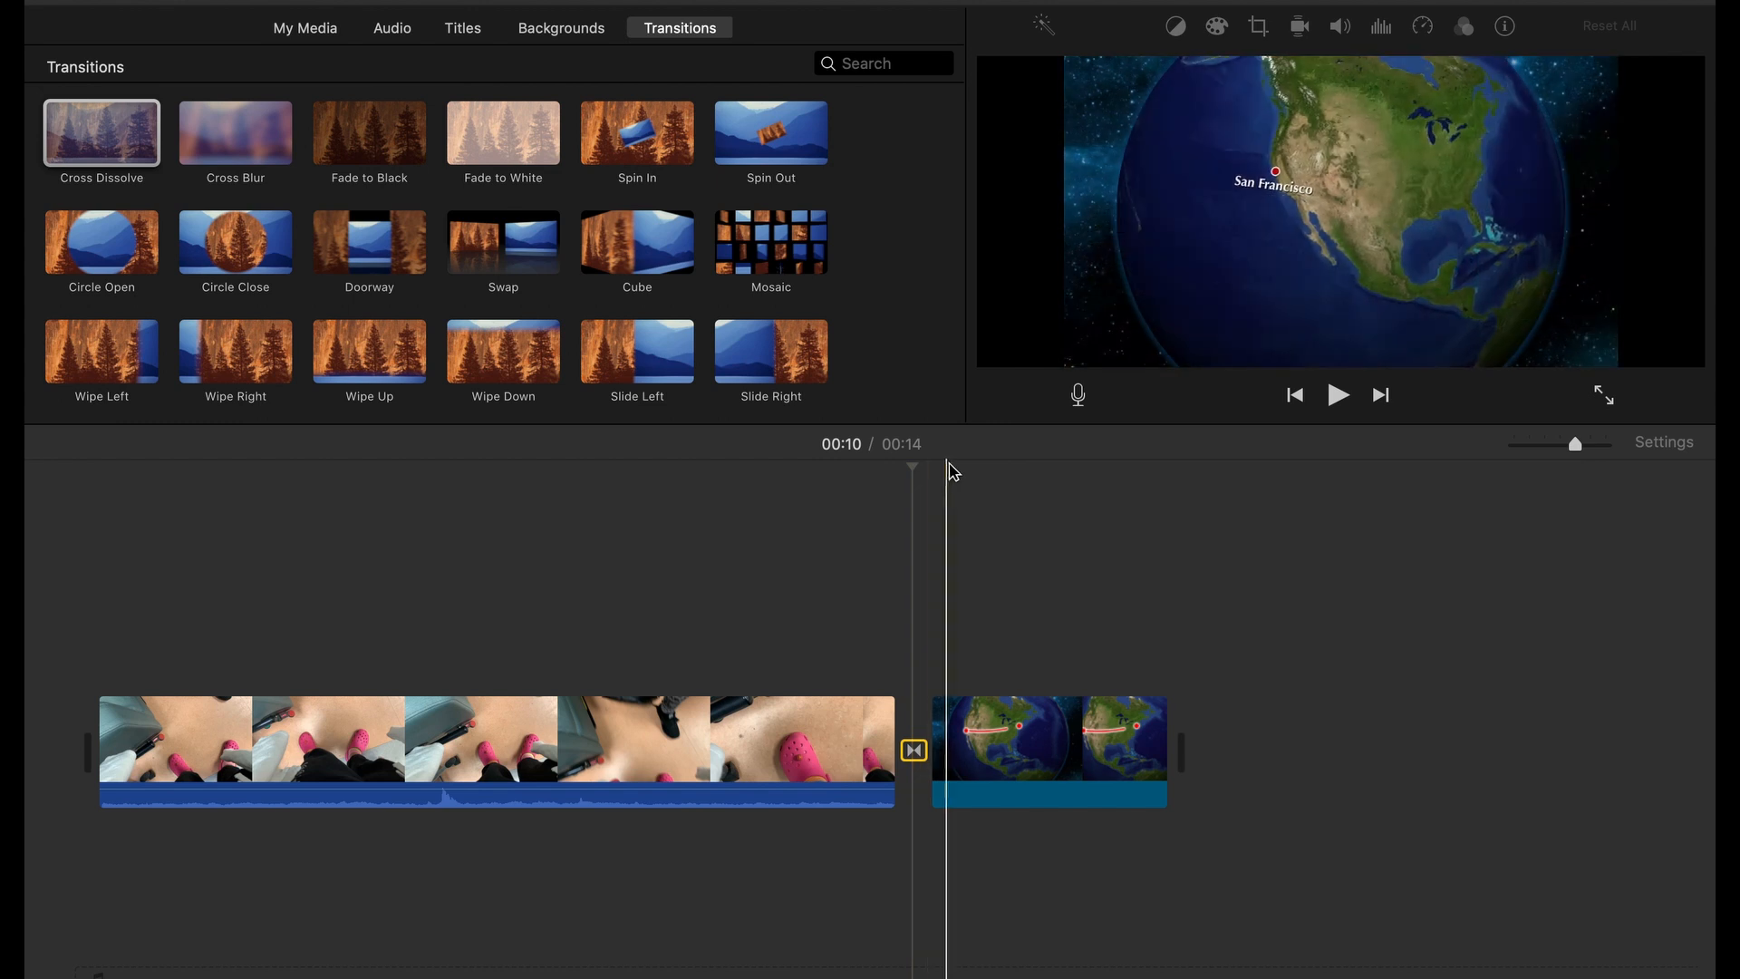
left_click(844, 481)
scroll(607, 163, "down", 2)
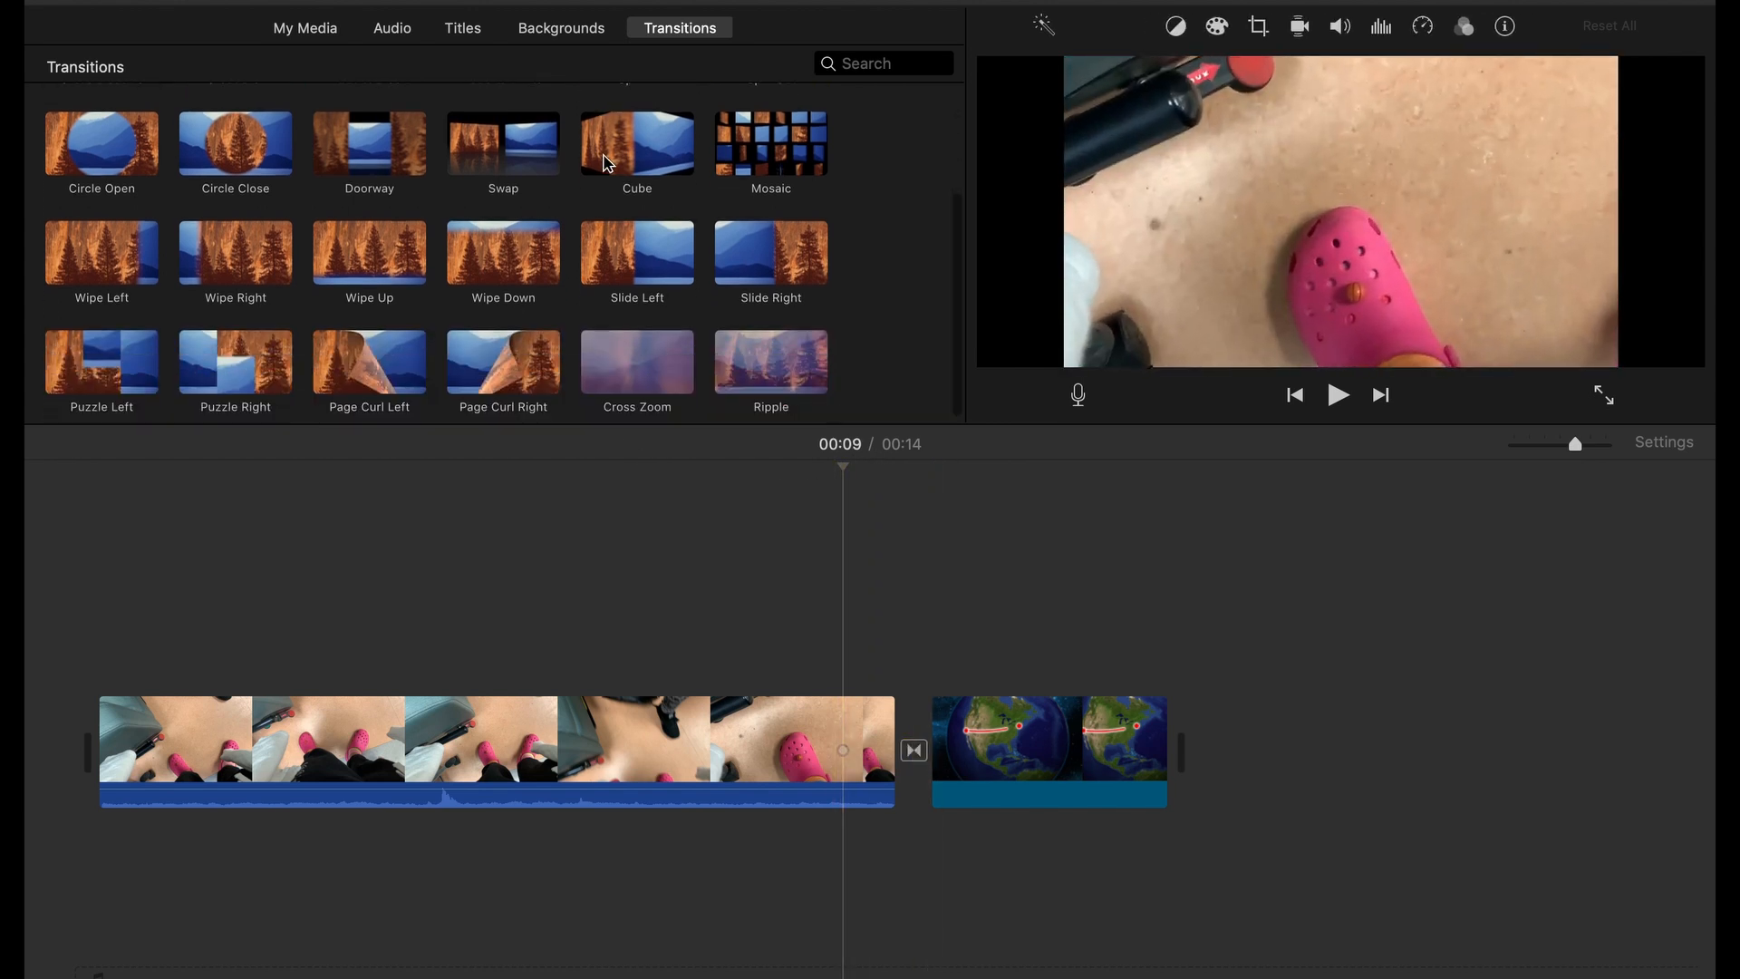
scroll(607, 163, "up", 4)
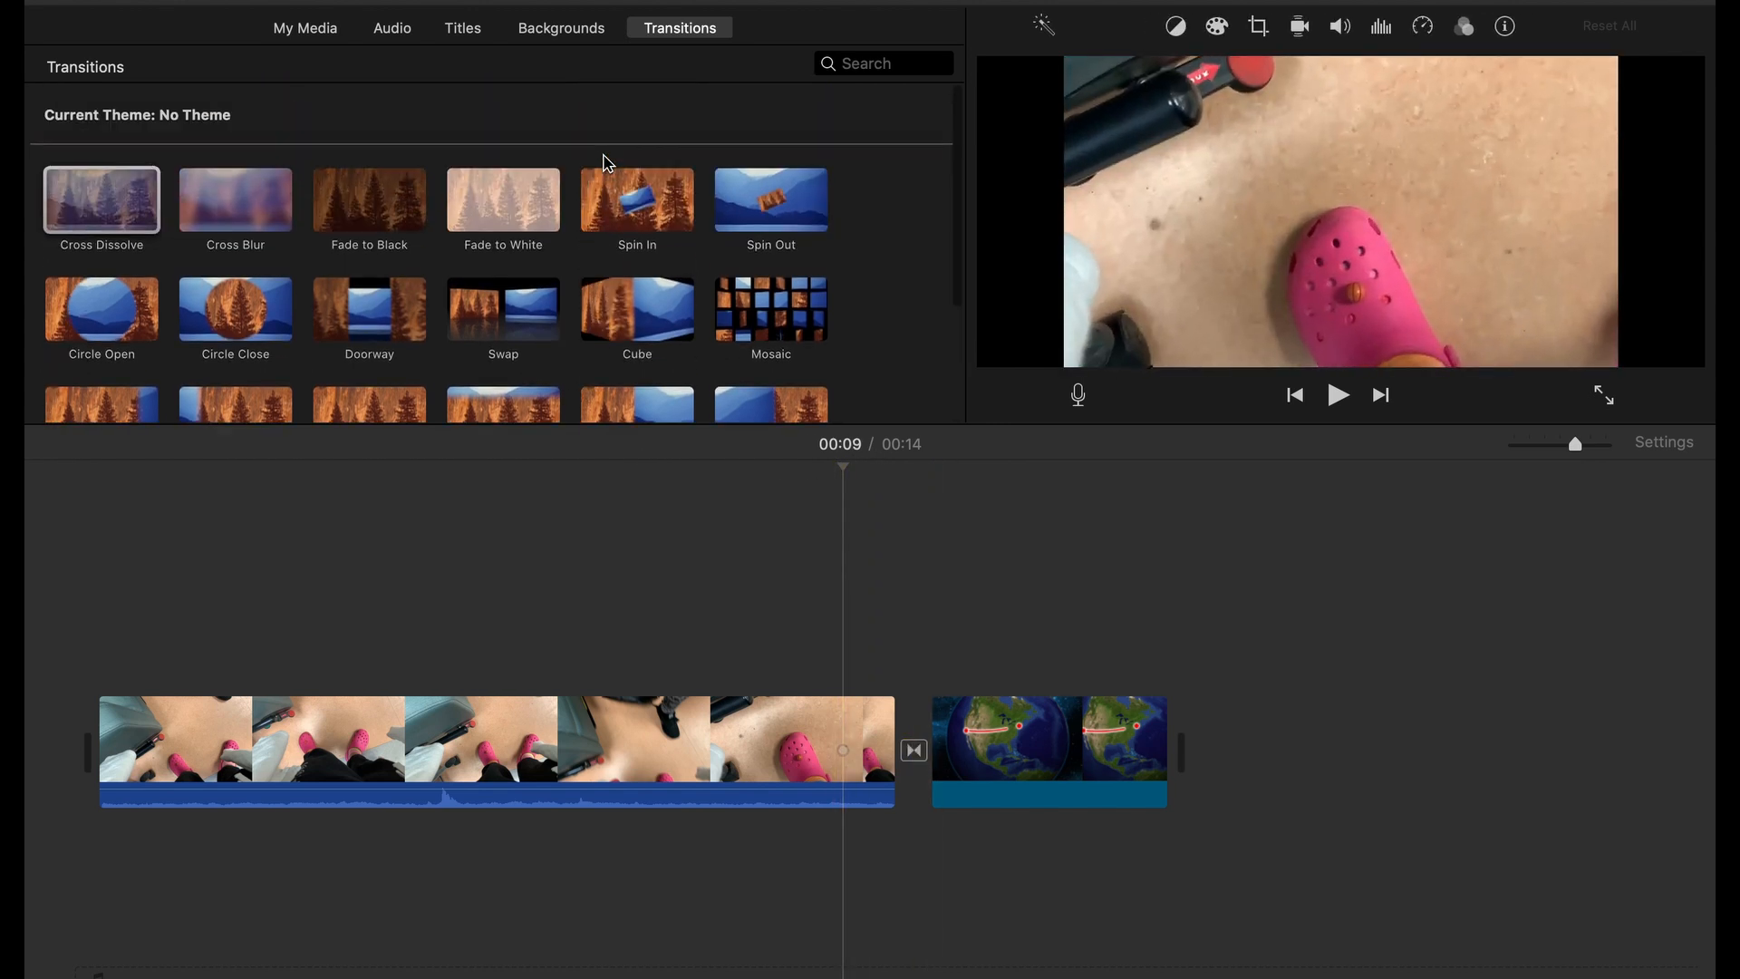
Add the Scrolling Credits title to the end of the timeline, after the globe clip
left_click(558, 29)
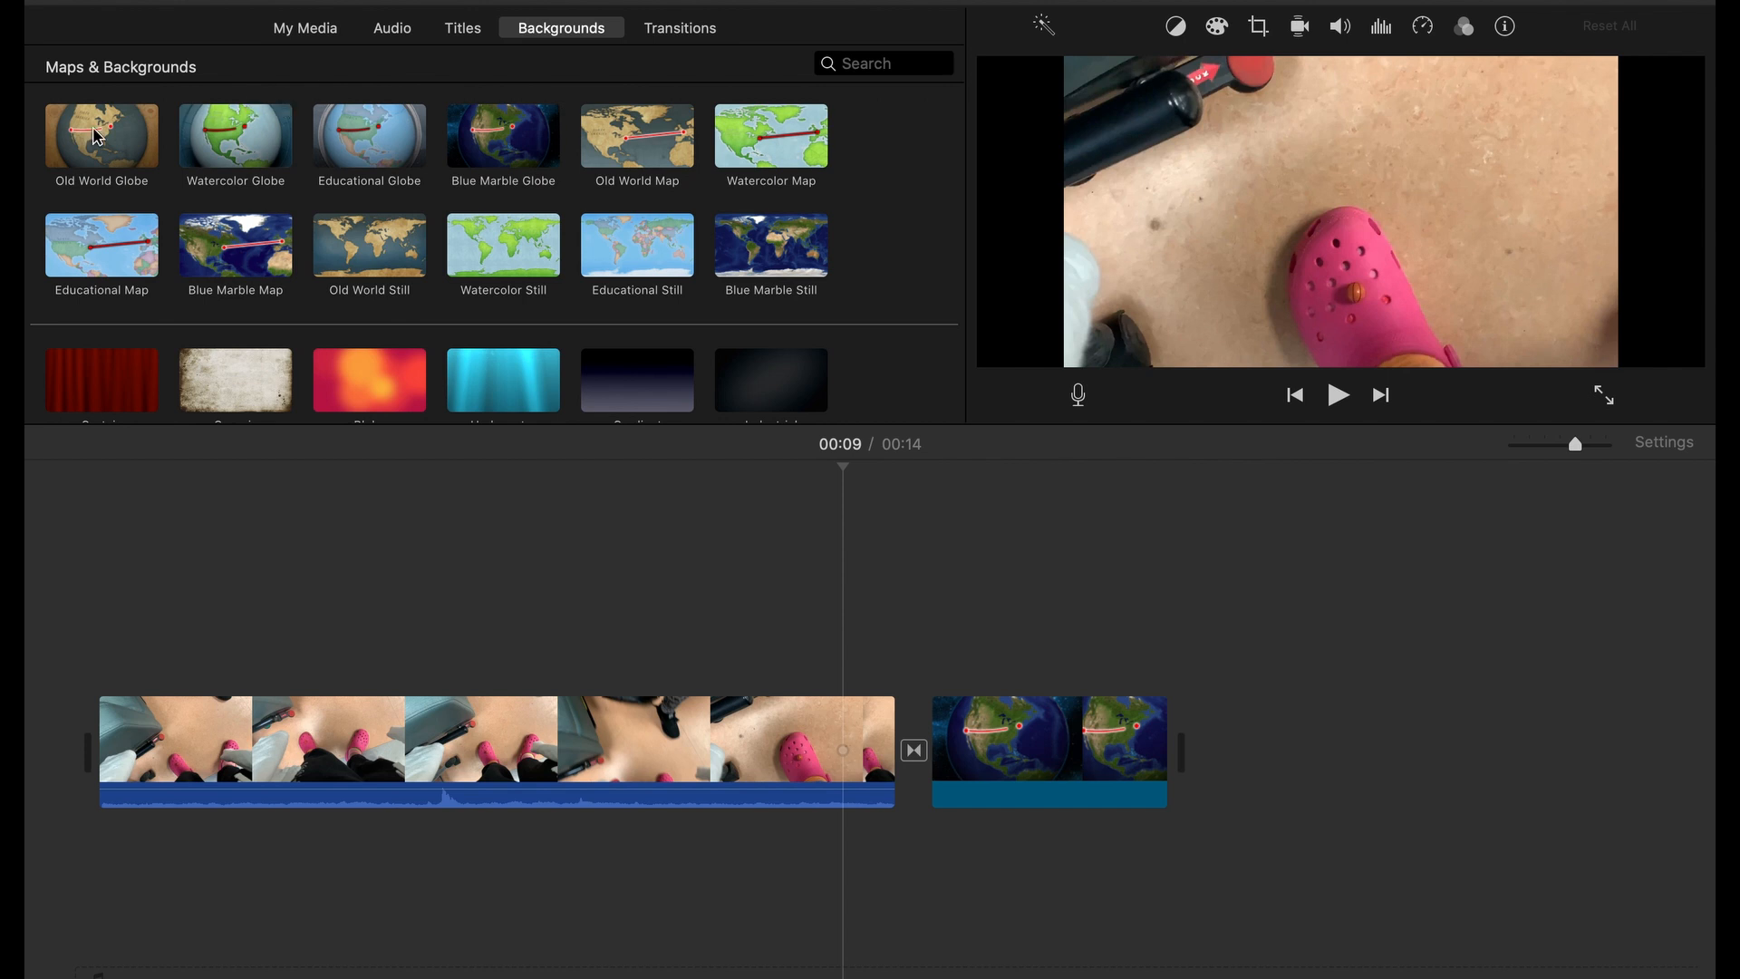
scroll(93, 136, "down", 8)
left_click(467, 31)
scroll(38, 188, "down", 2)
scroll(38, 187, "down", 5)
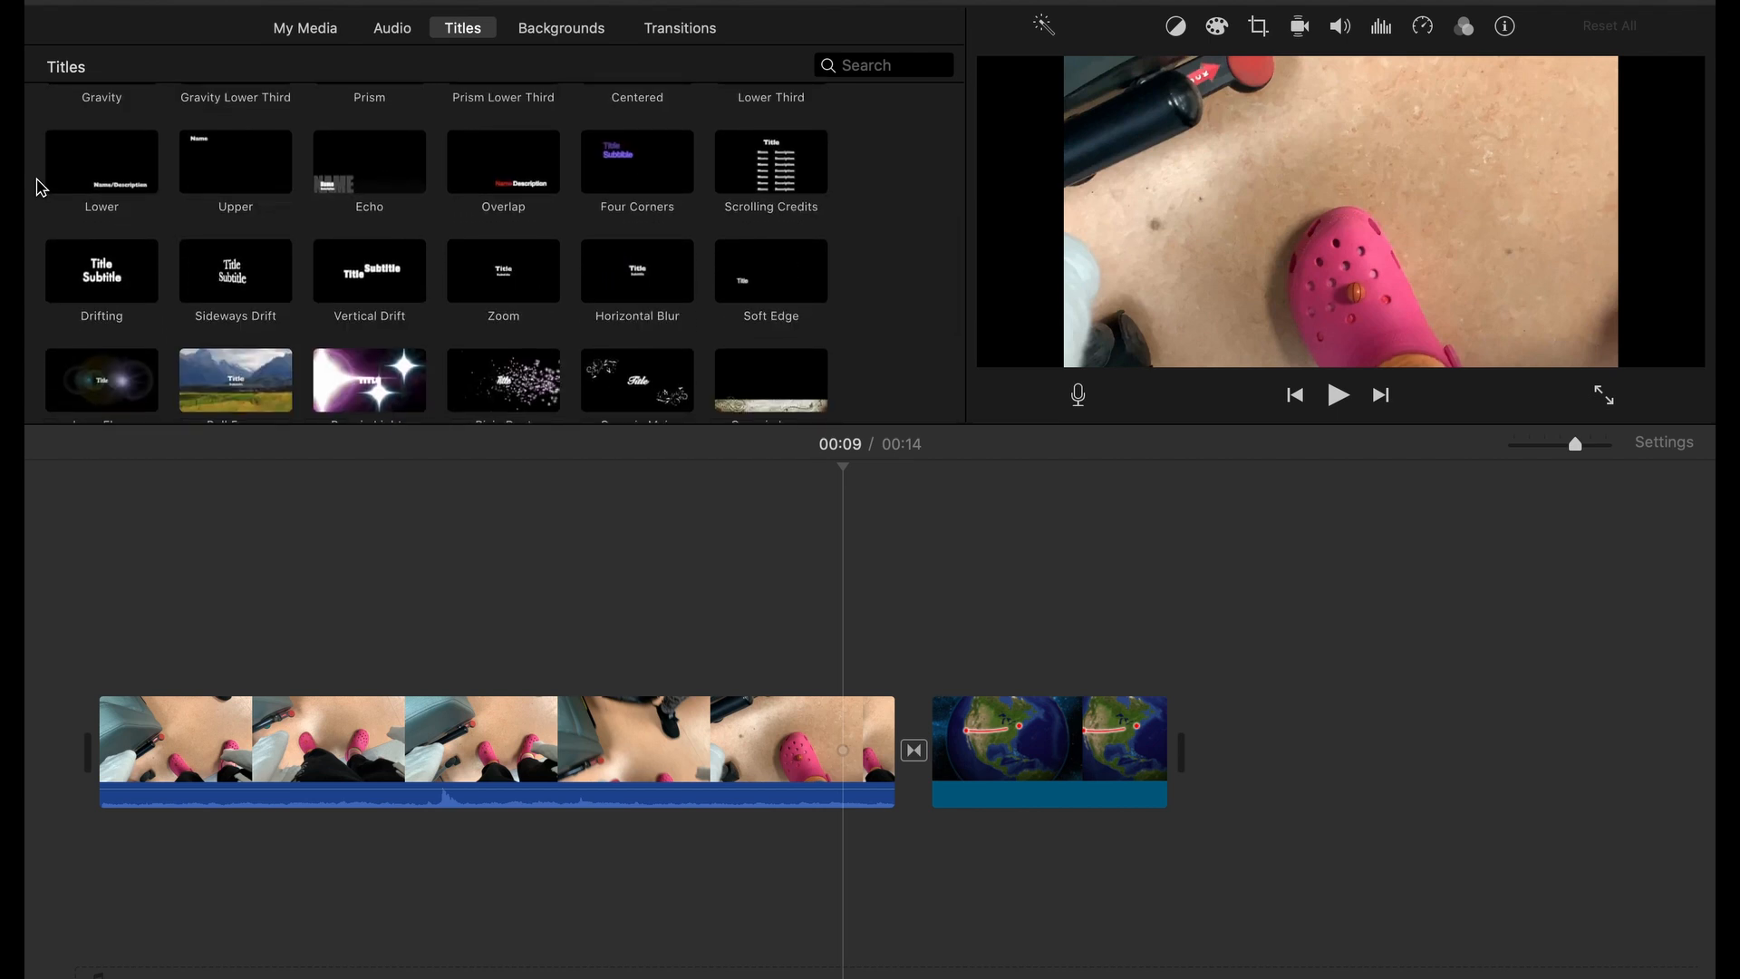
left_click_drag(779, 152, 1242, 691)
Play the scrolling credits from their beginning, stop playback and return the playhead to the start of the credits
left_click(1203, 577)
key("space")
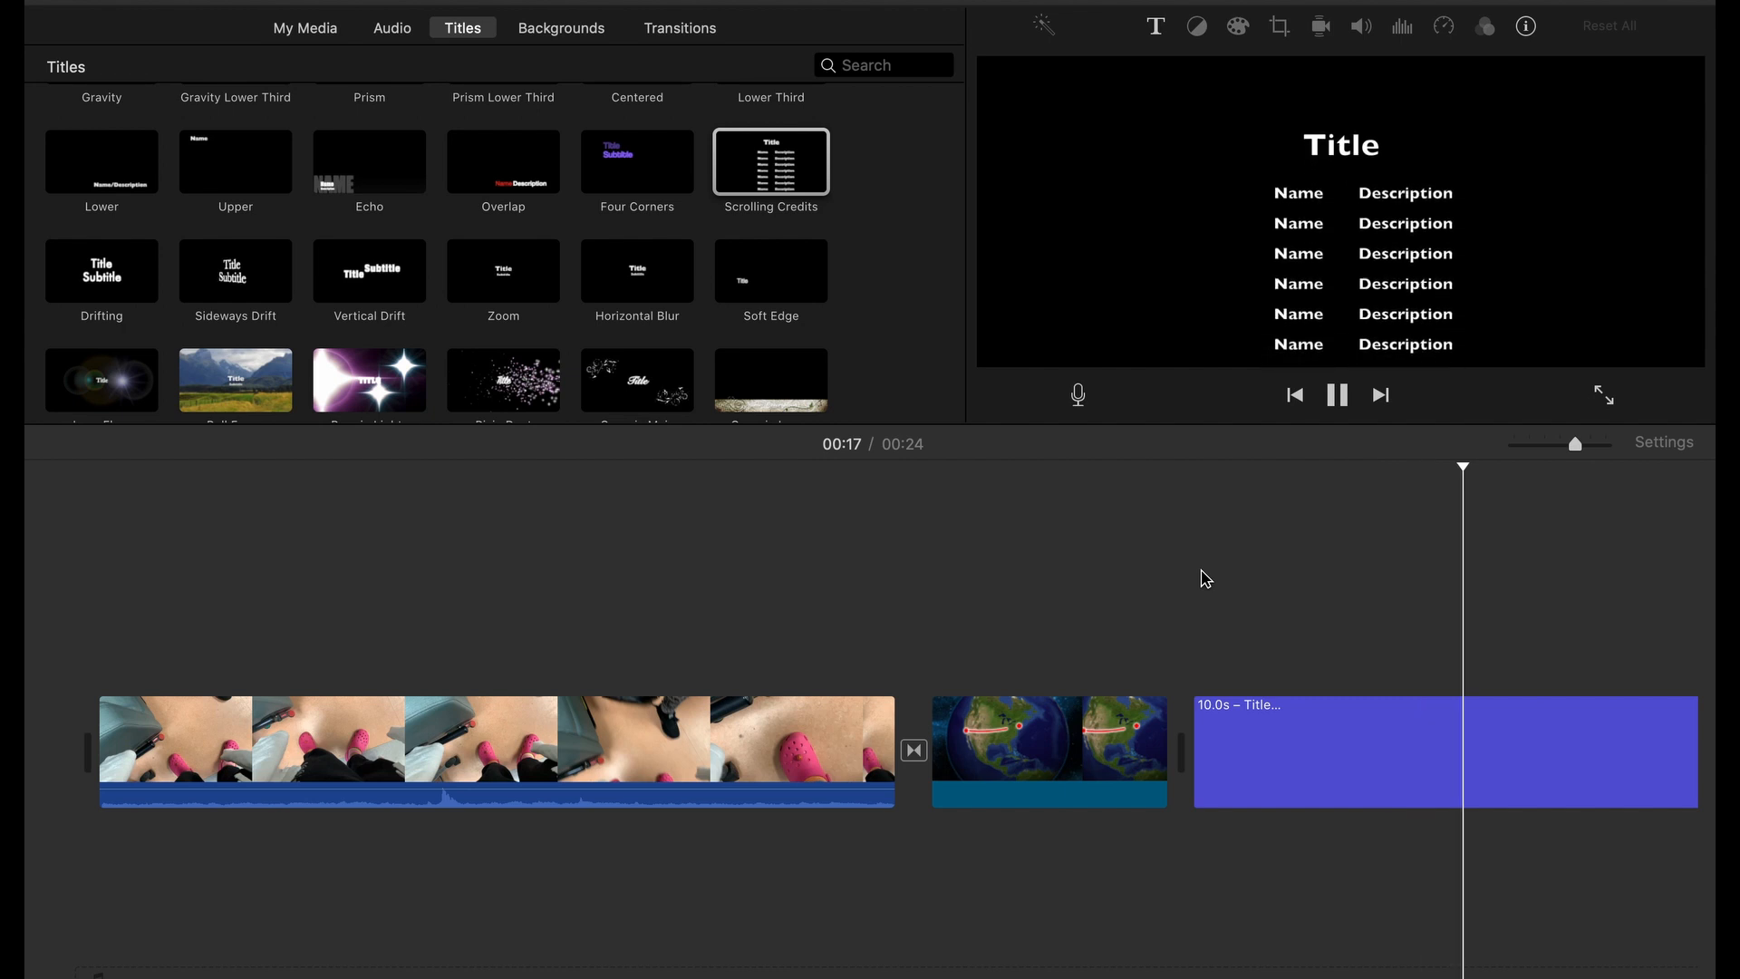
key("space")
scroll(1203, 577, "right", 4)
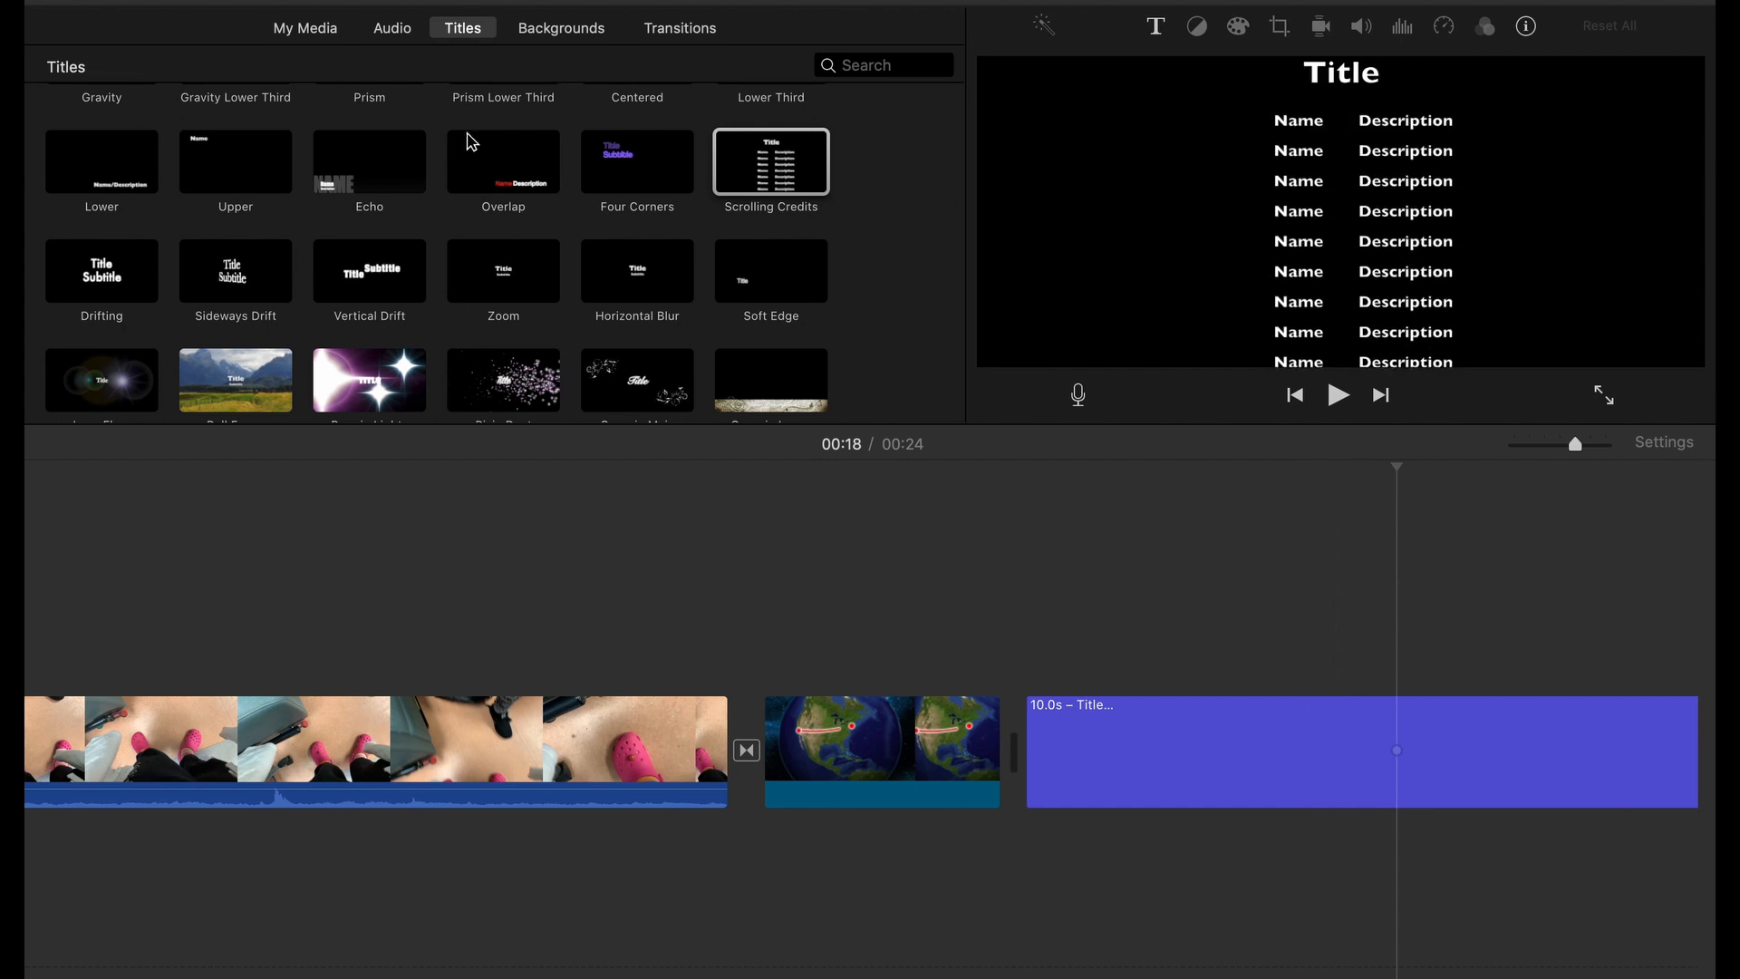
left_click(1027, 530)
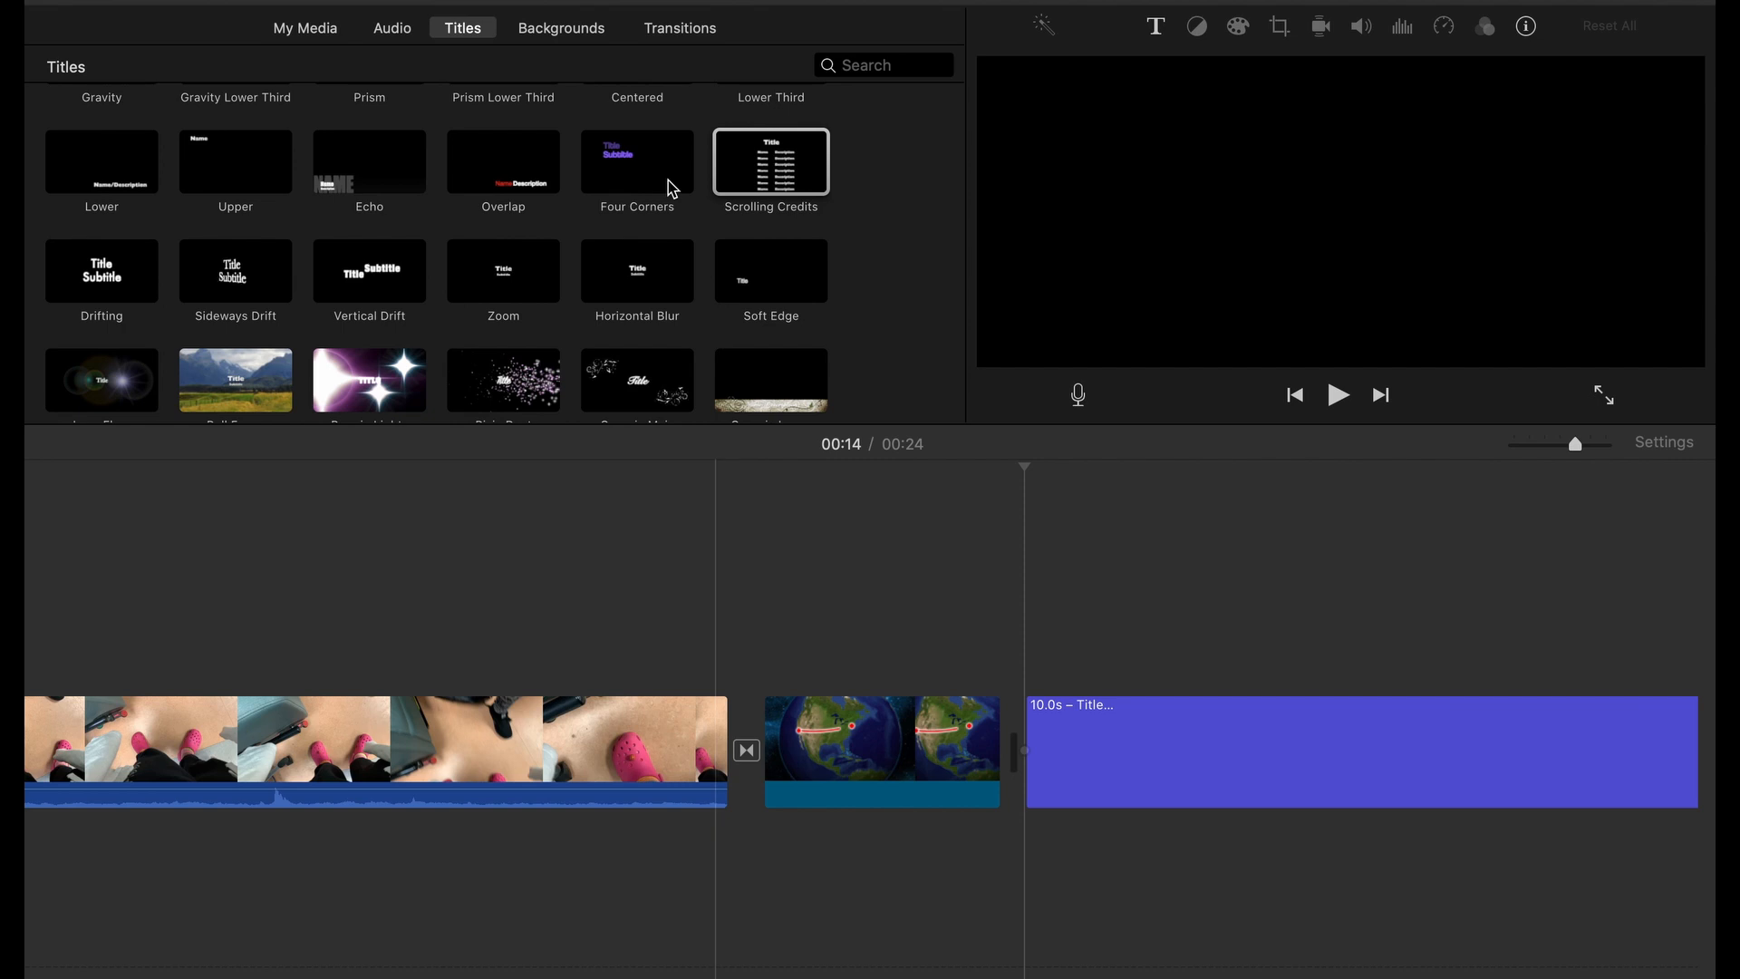
Preview the Bark and Baseball Bat 1 sound effects in the audio library
left_click(401, 30)
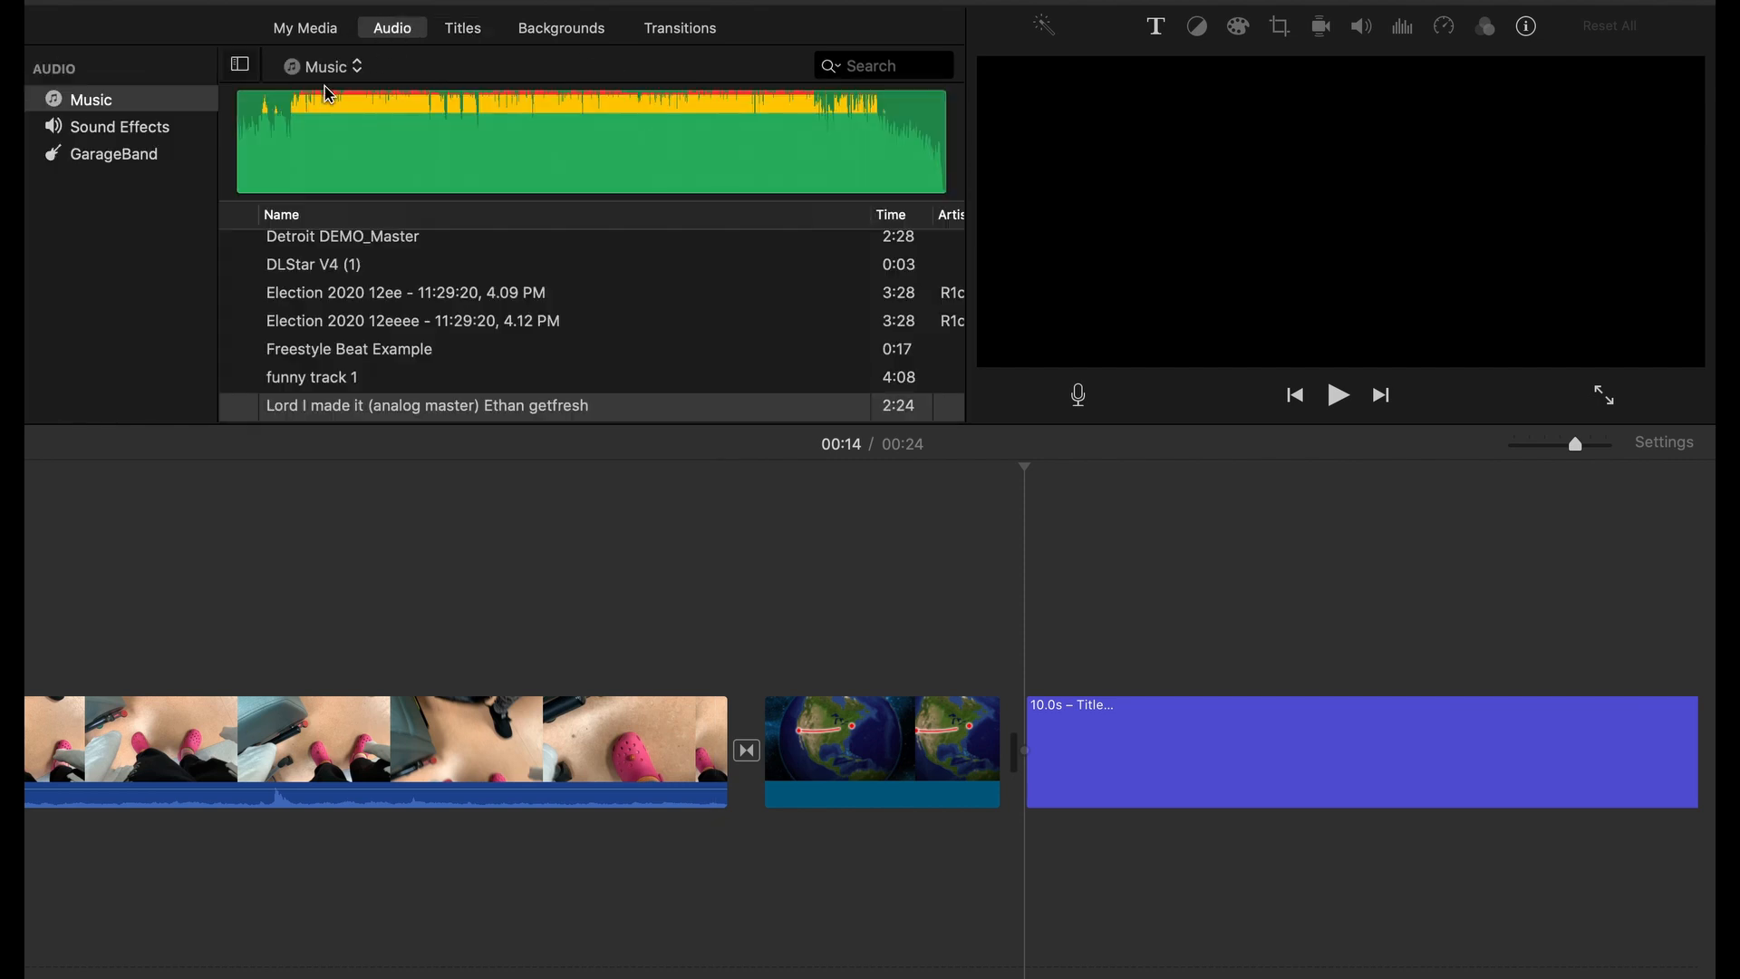
left_click(154, 118)
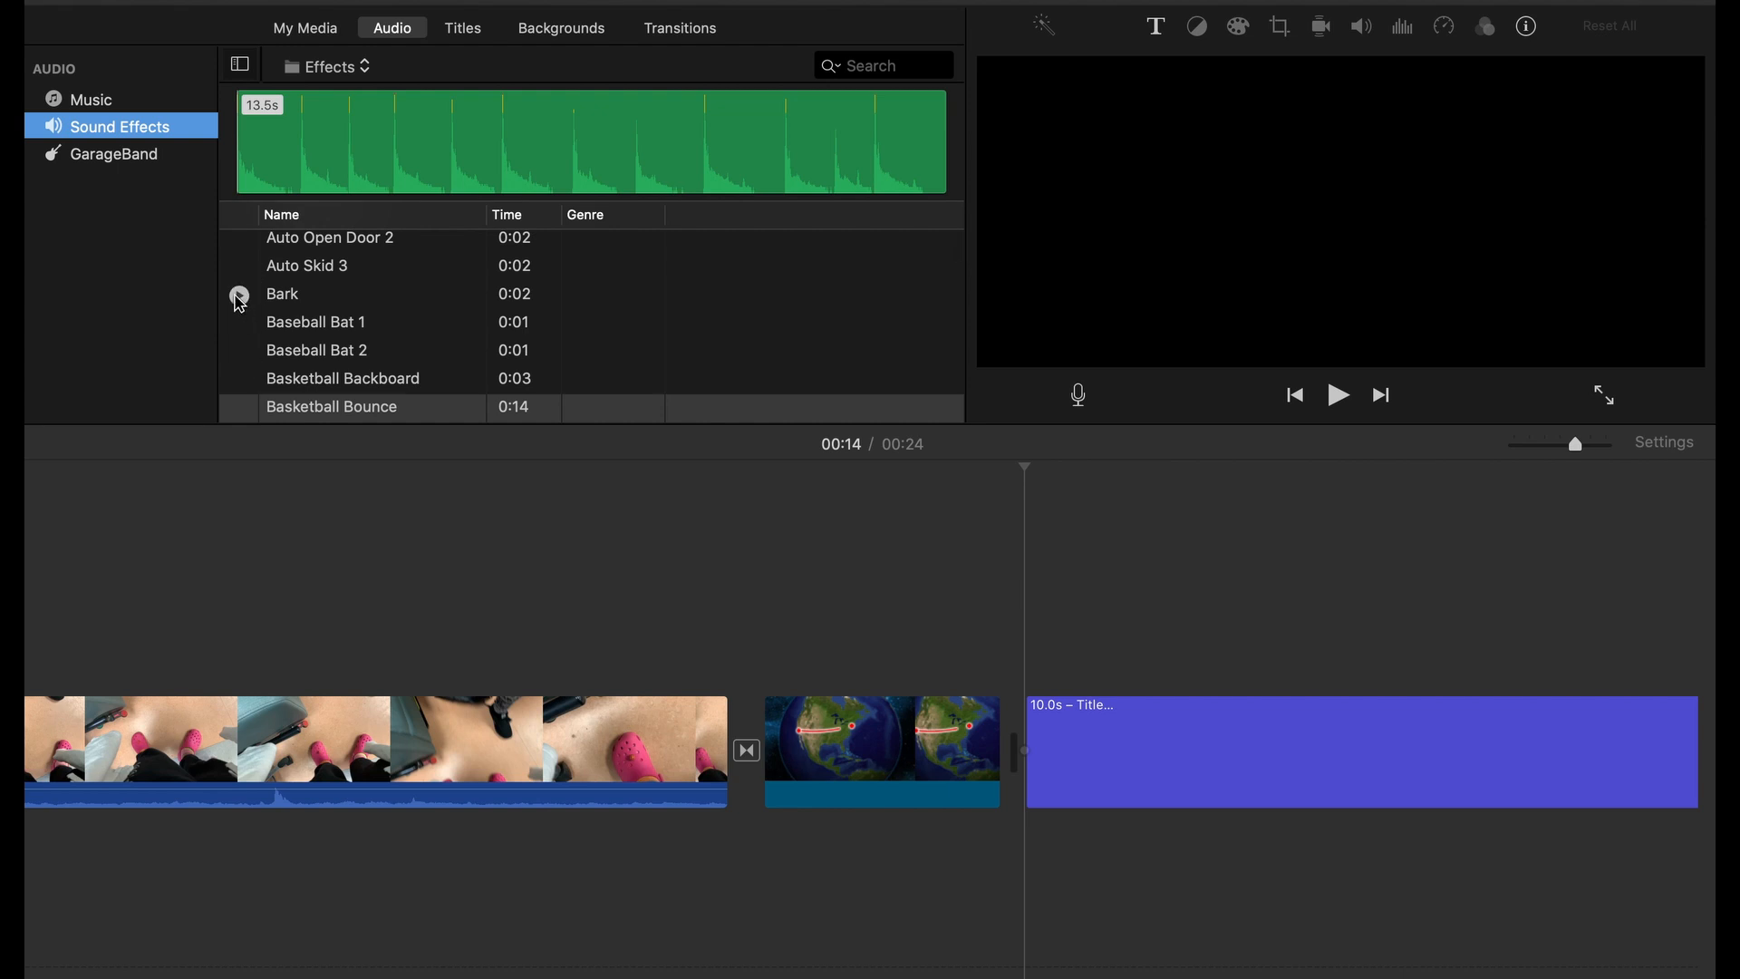
left_click(237, 295)
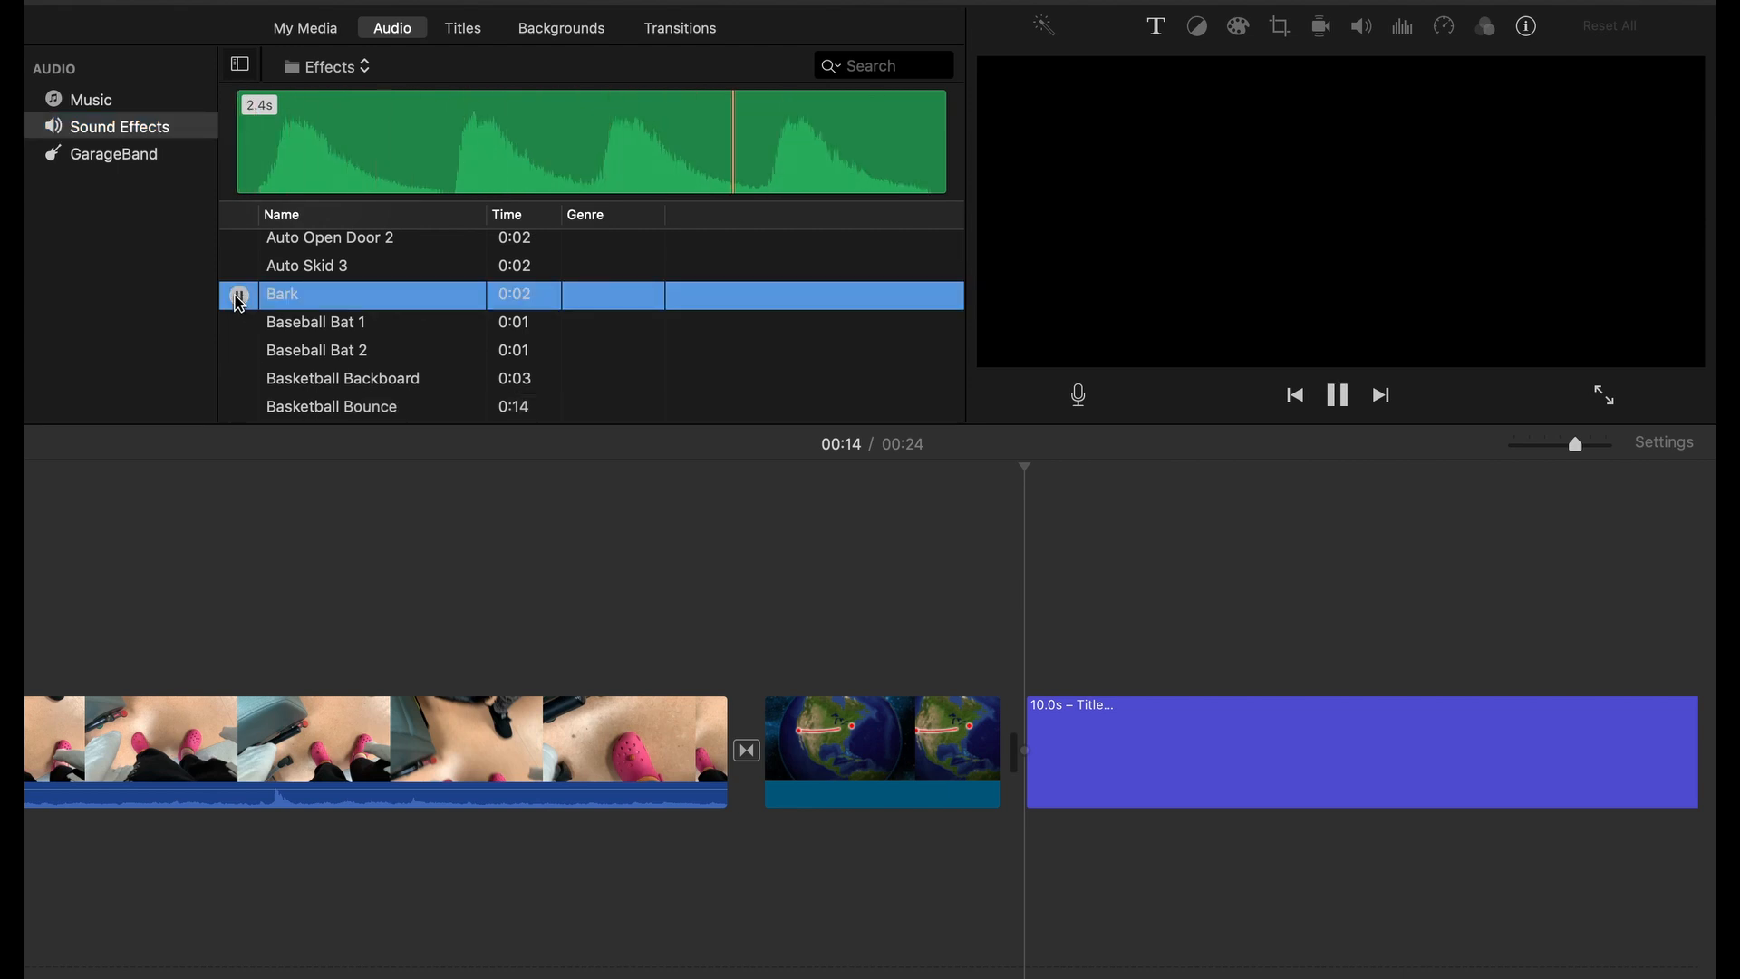
left_click(238, 323)
left_click(238, 325)
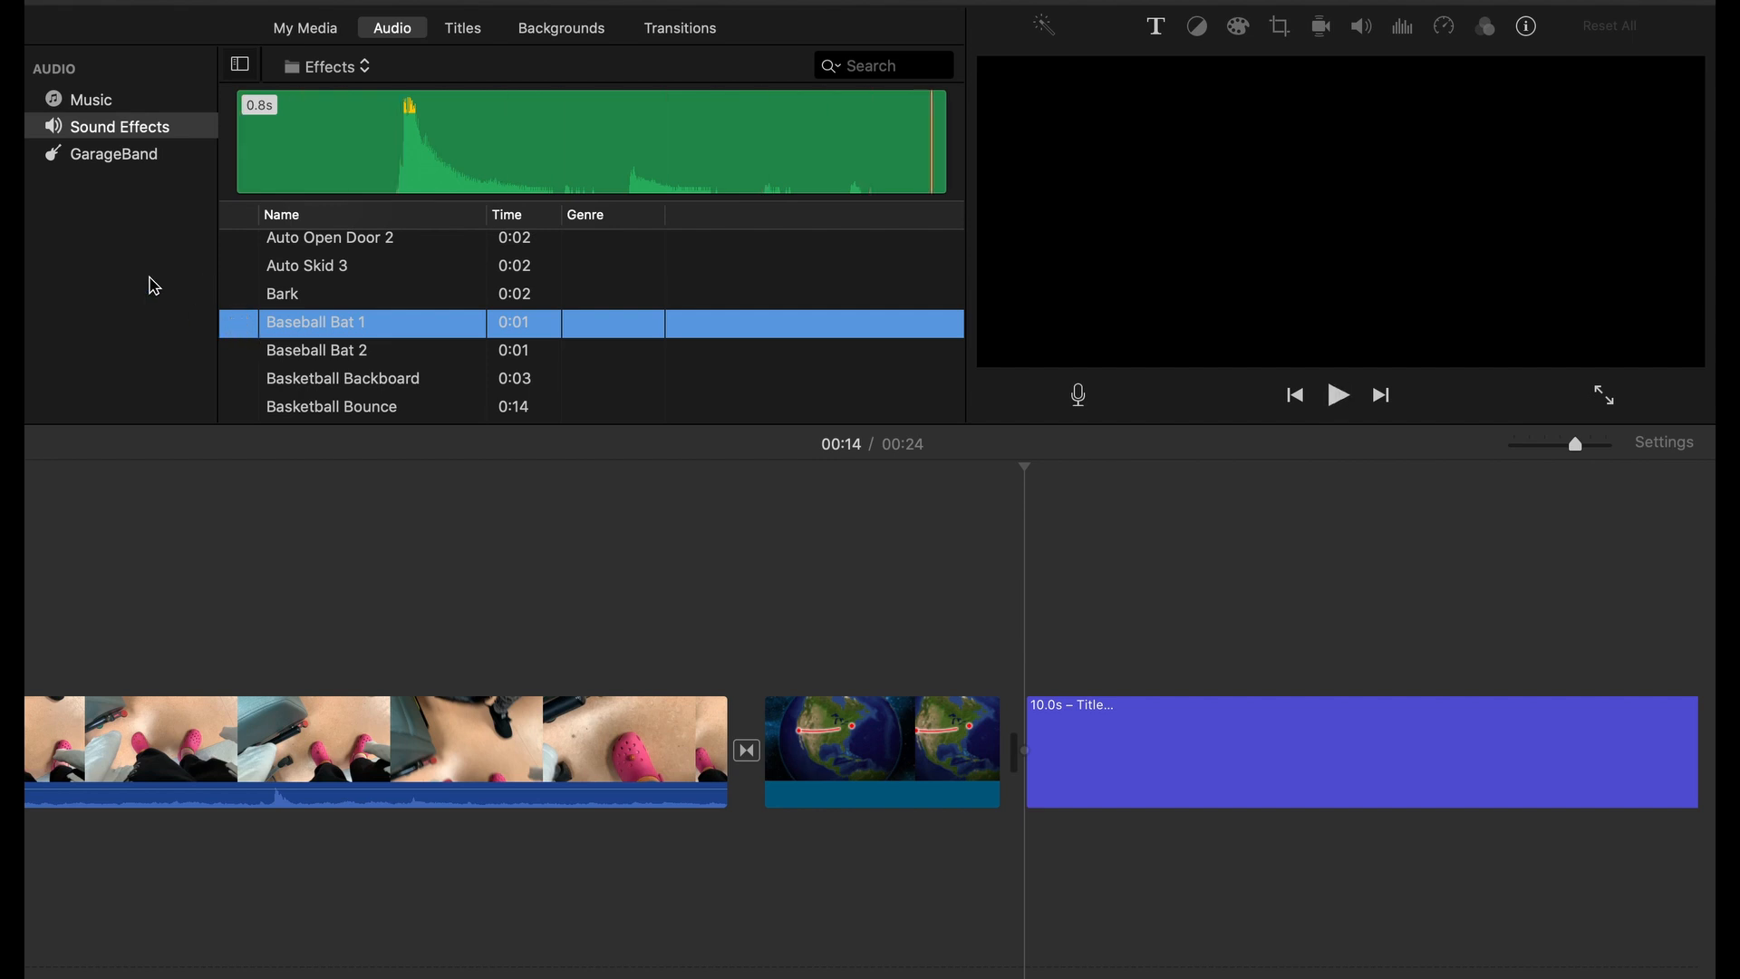
Look through the rest of the sound effects list and preview the Big Waterfall ambience sound
scroll(258, 299, "down", 10)
scroll(317, 304, "down", 20)
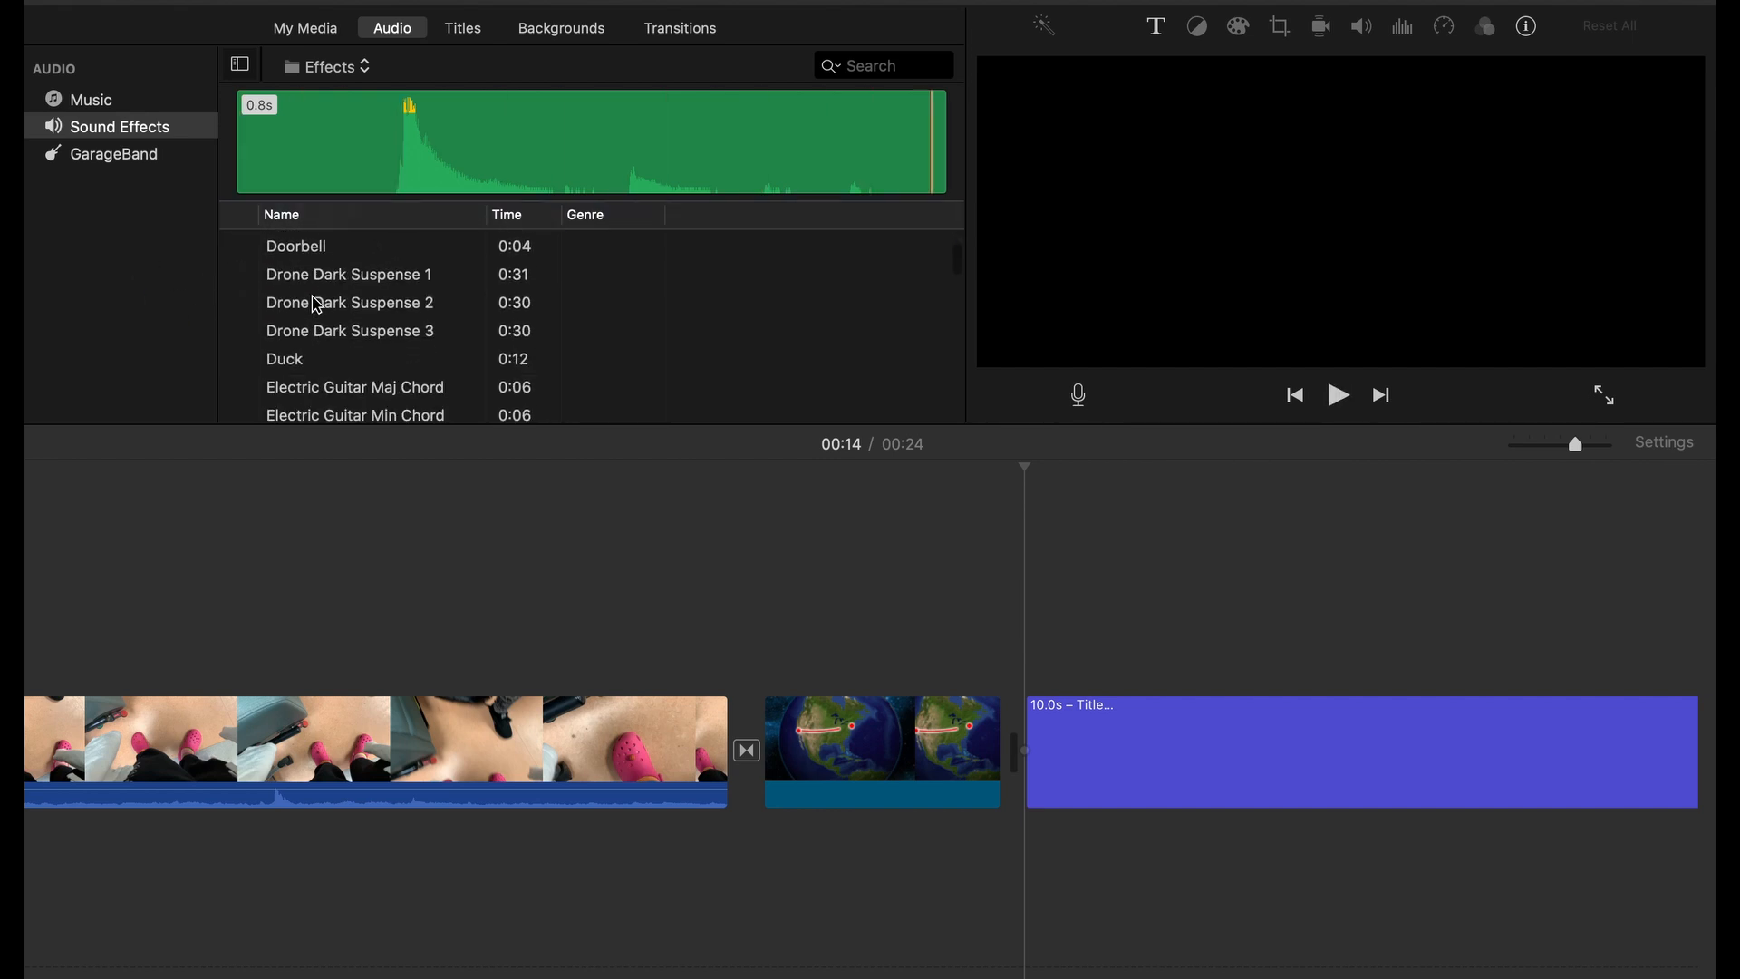
scroll(923, 269, "down", 5)
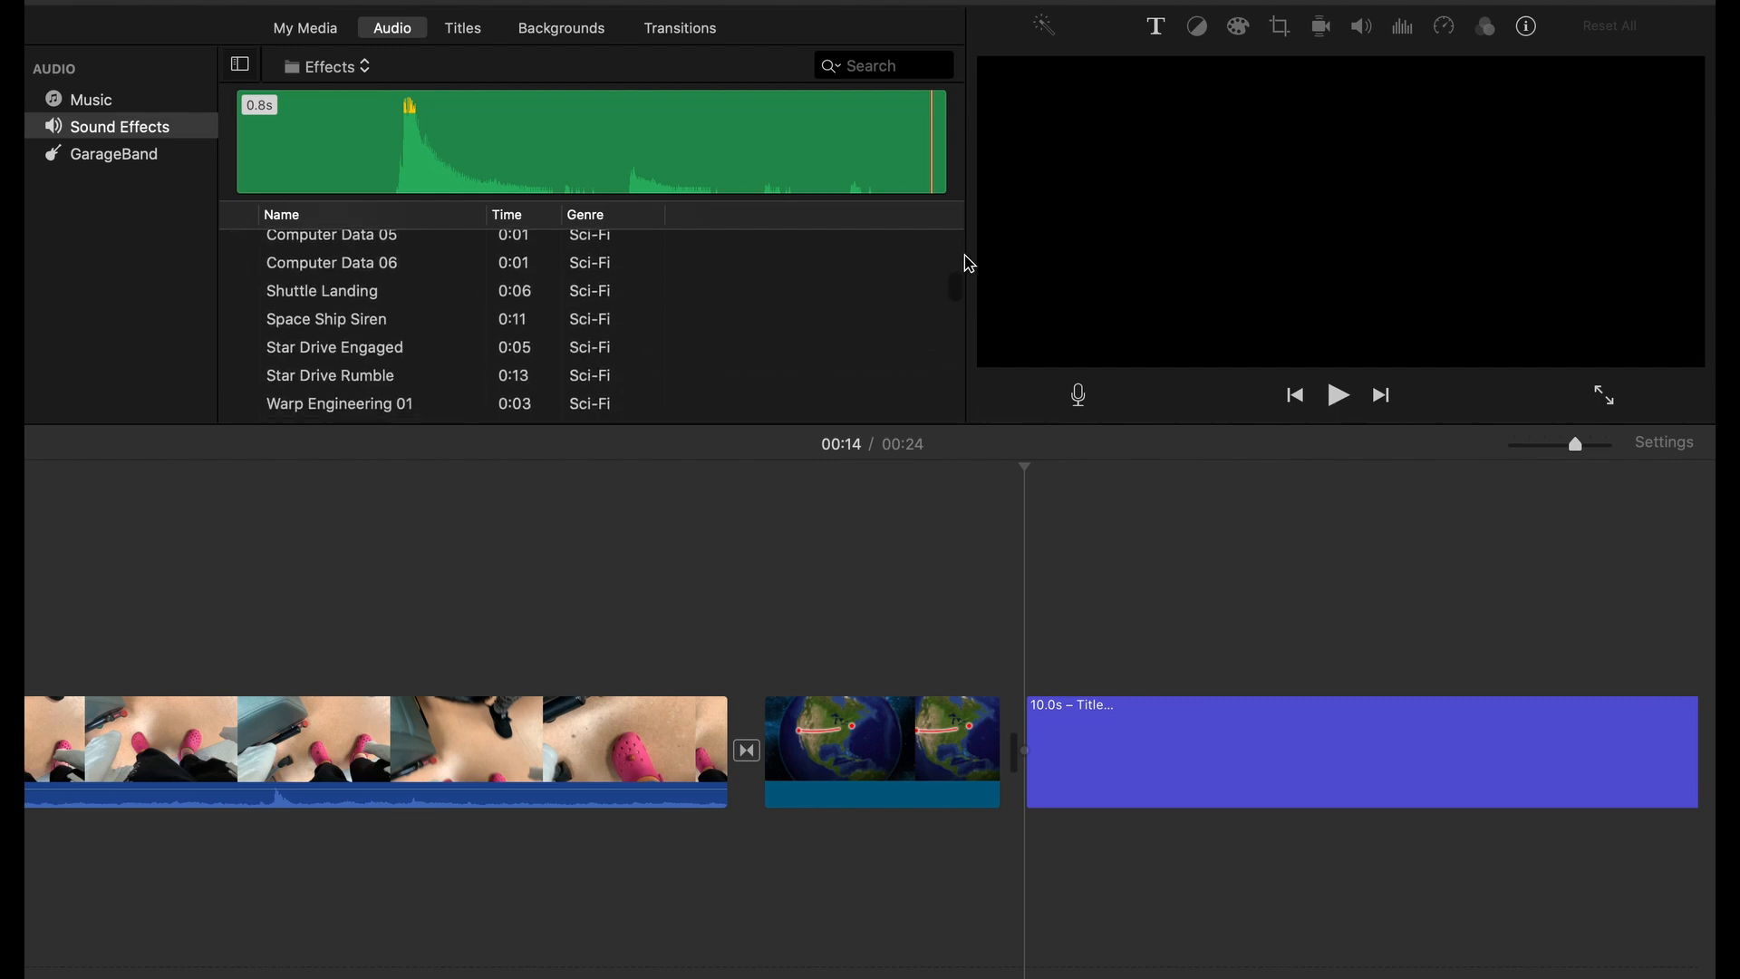
scroll(895, 284, "down", 20)
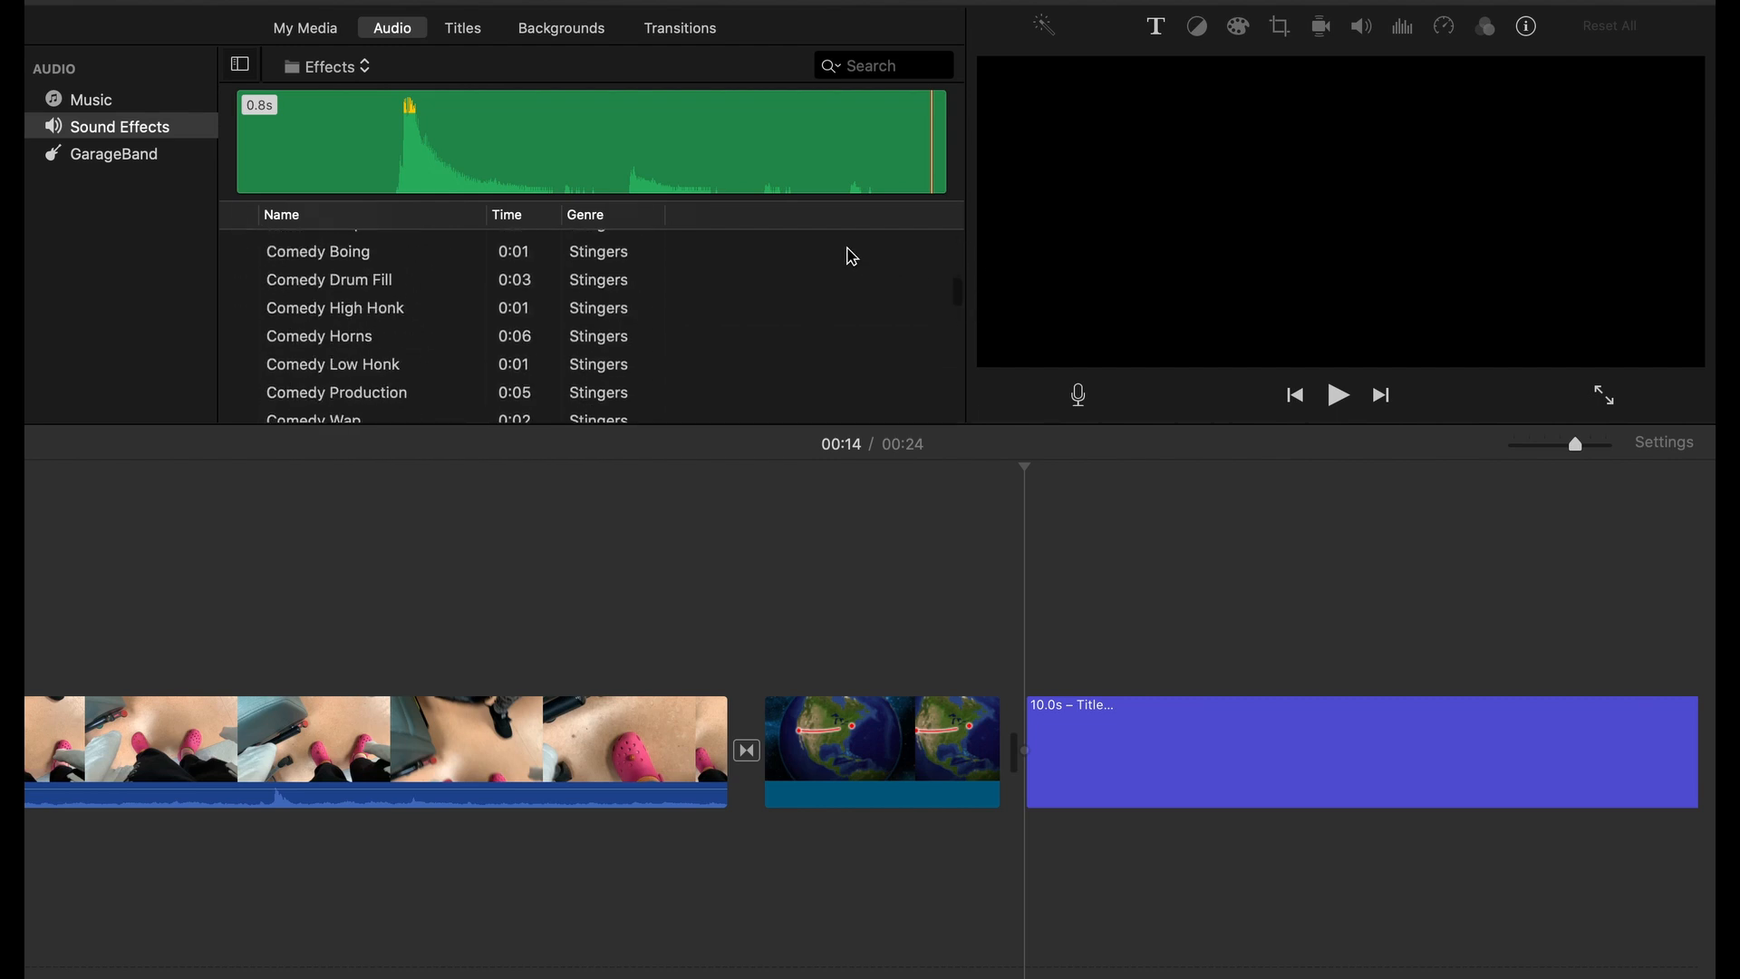
scroll(719, 280, "down", 15)
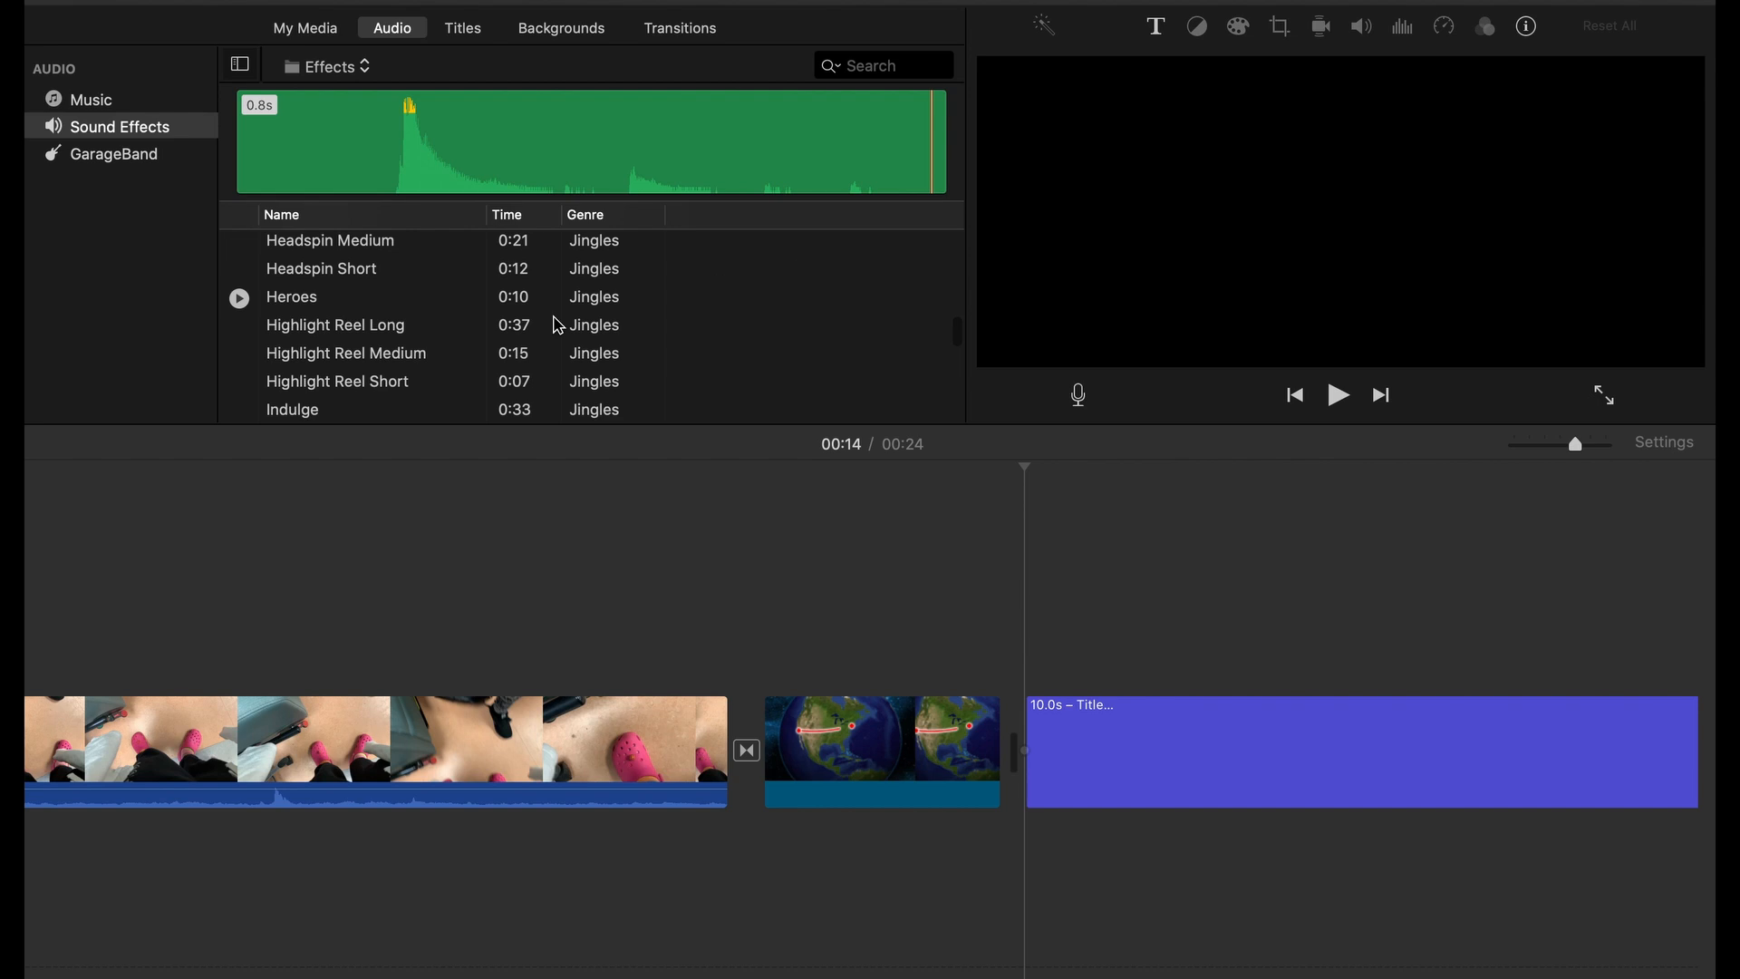
scroll(419, 290, "down", 20)
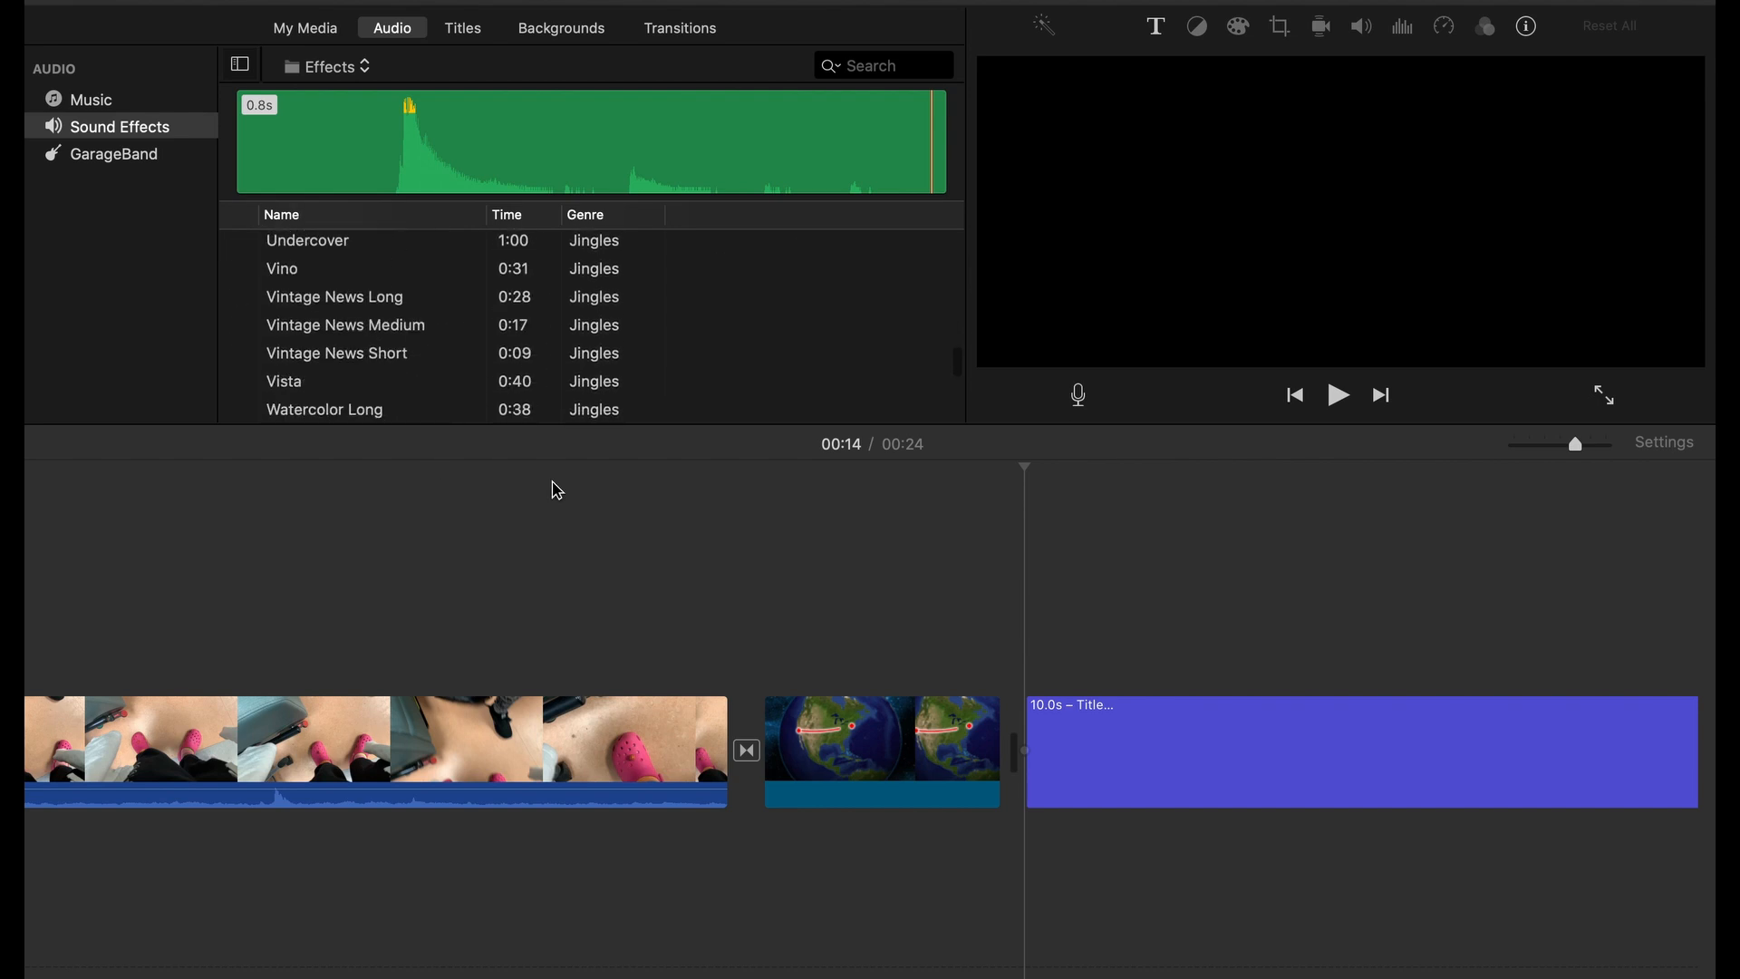
scroll(435, 299, "down", 10)
left_click(239, 243)
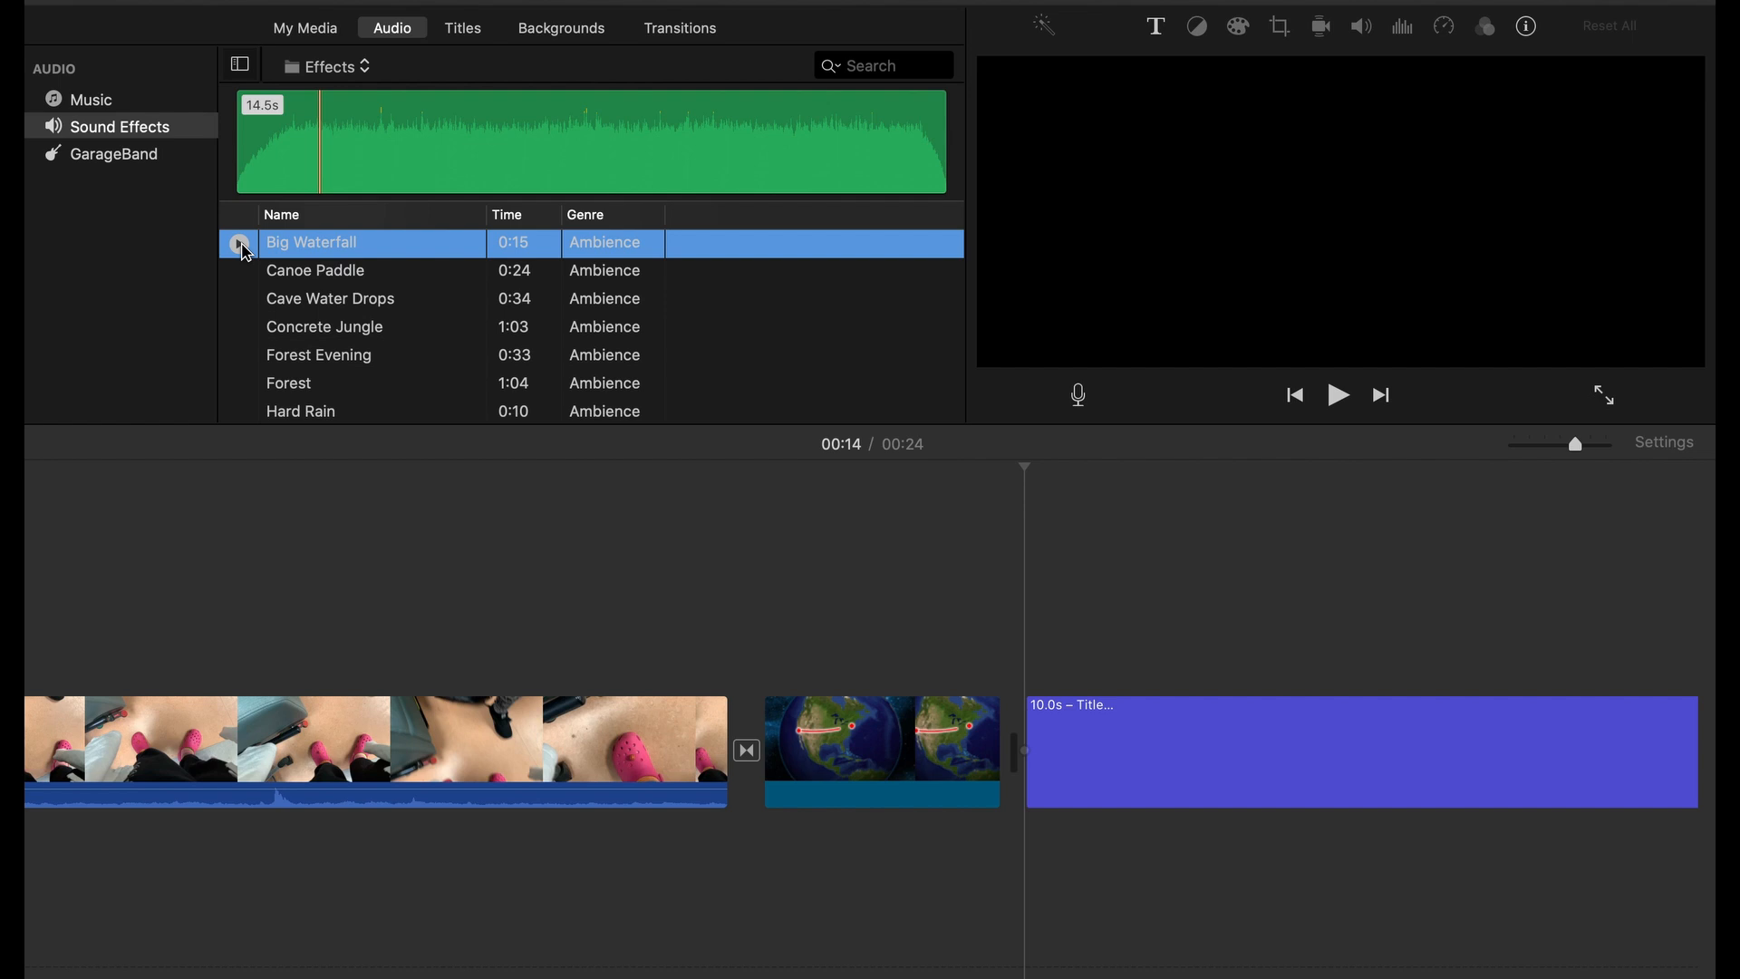
scroll(247, 379, "up", 3)
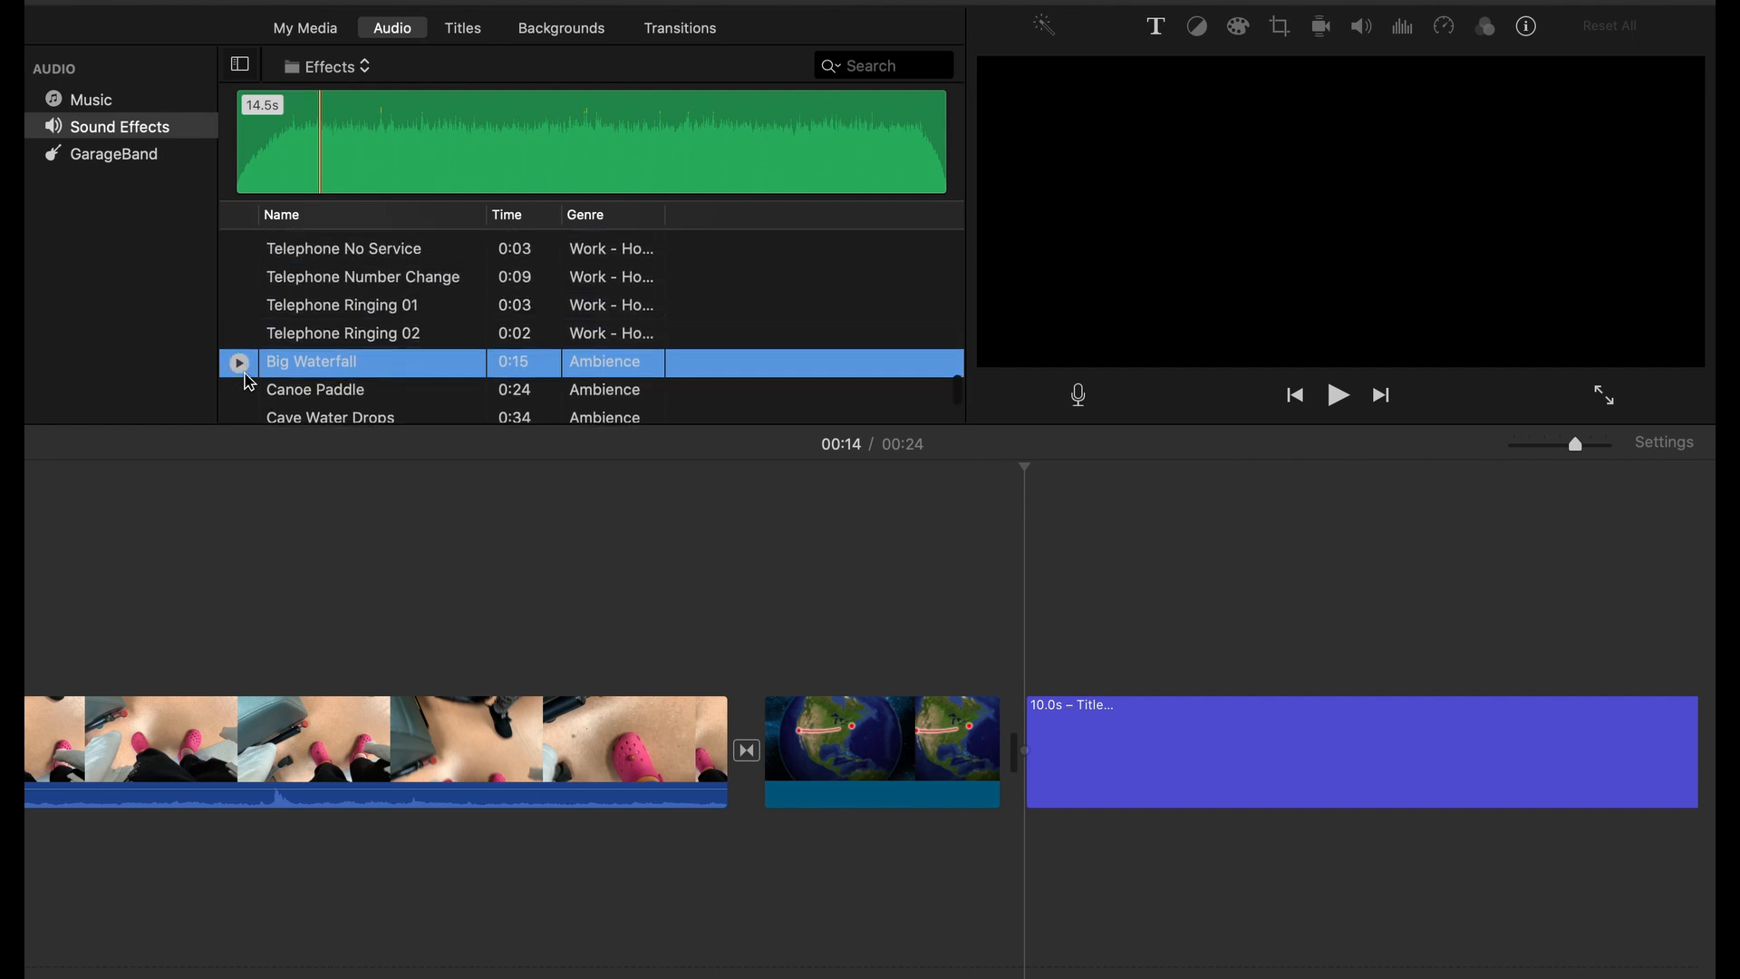
scroll(247, 379, "up", 5)
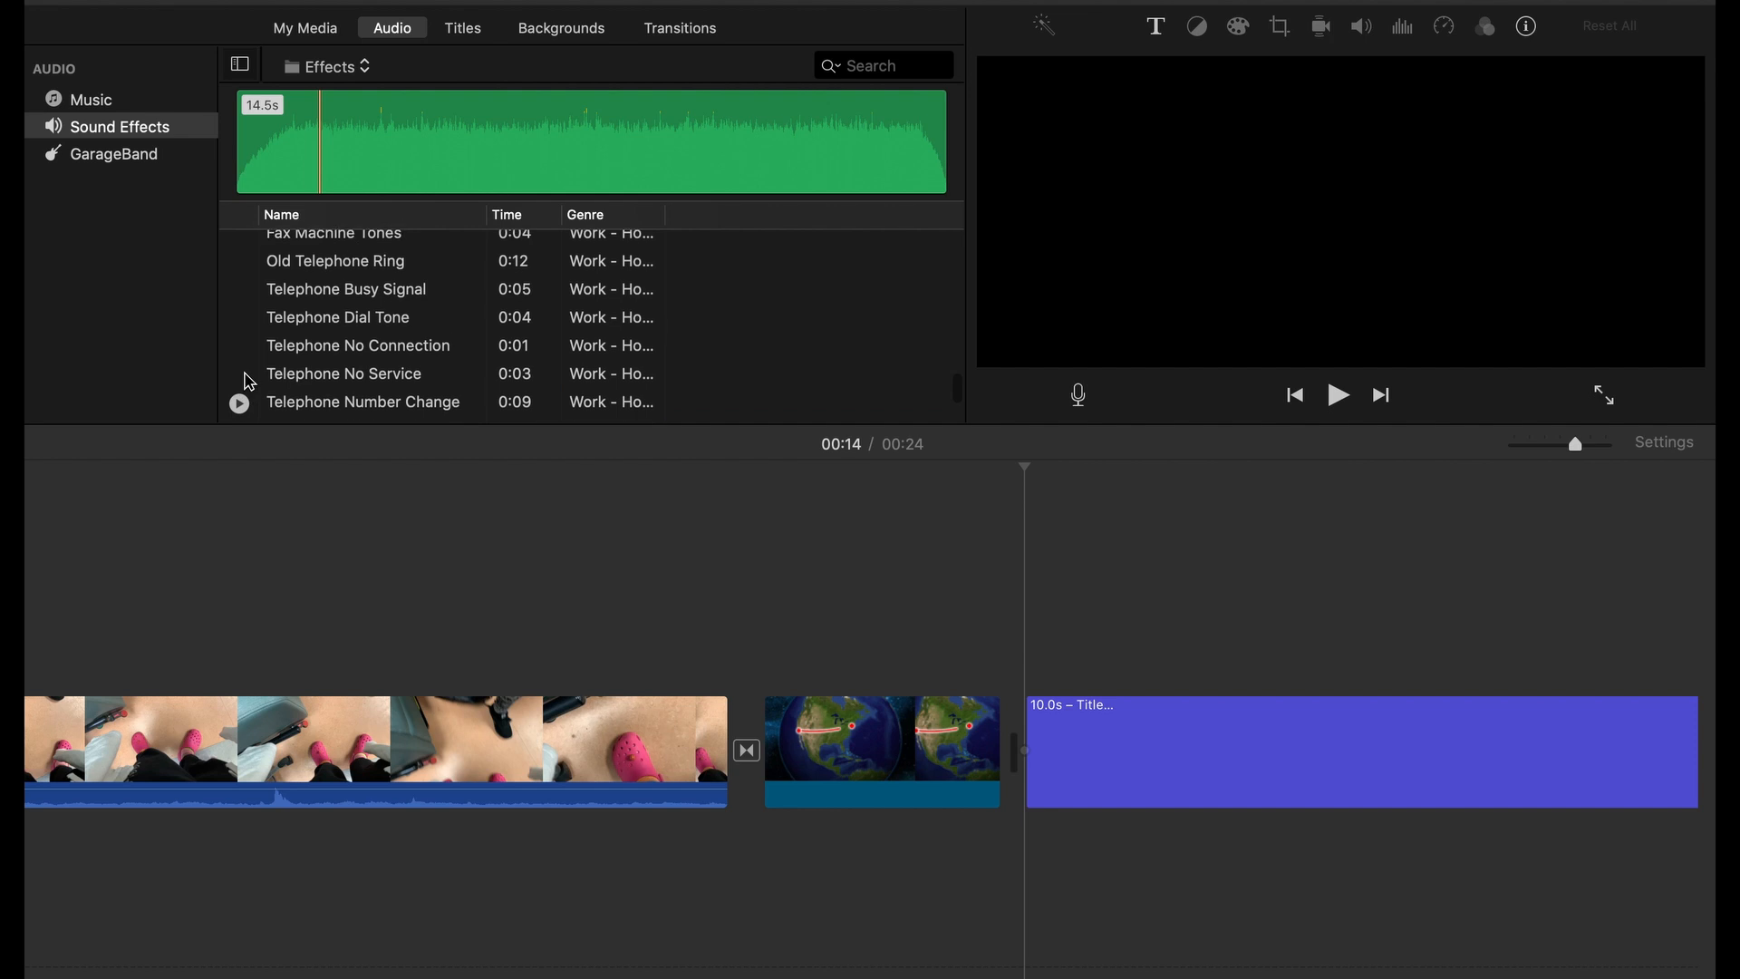
scroll(247, 379, "up", 10)
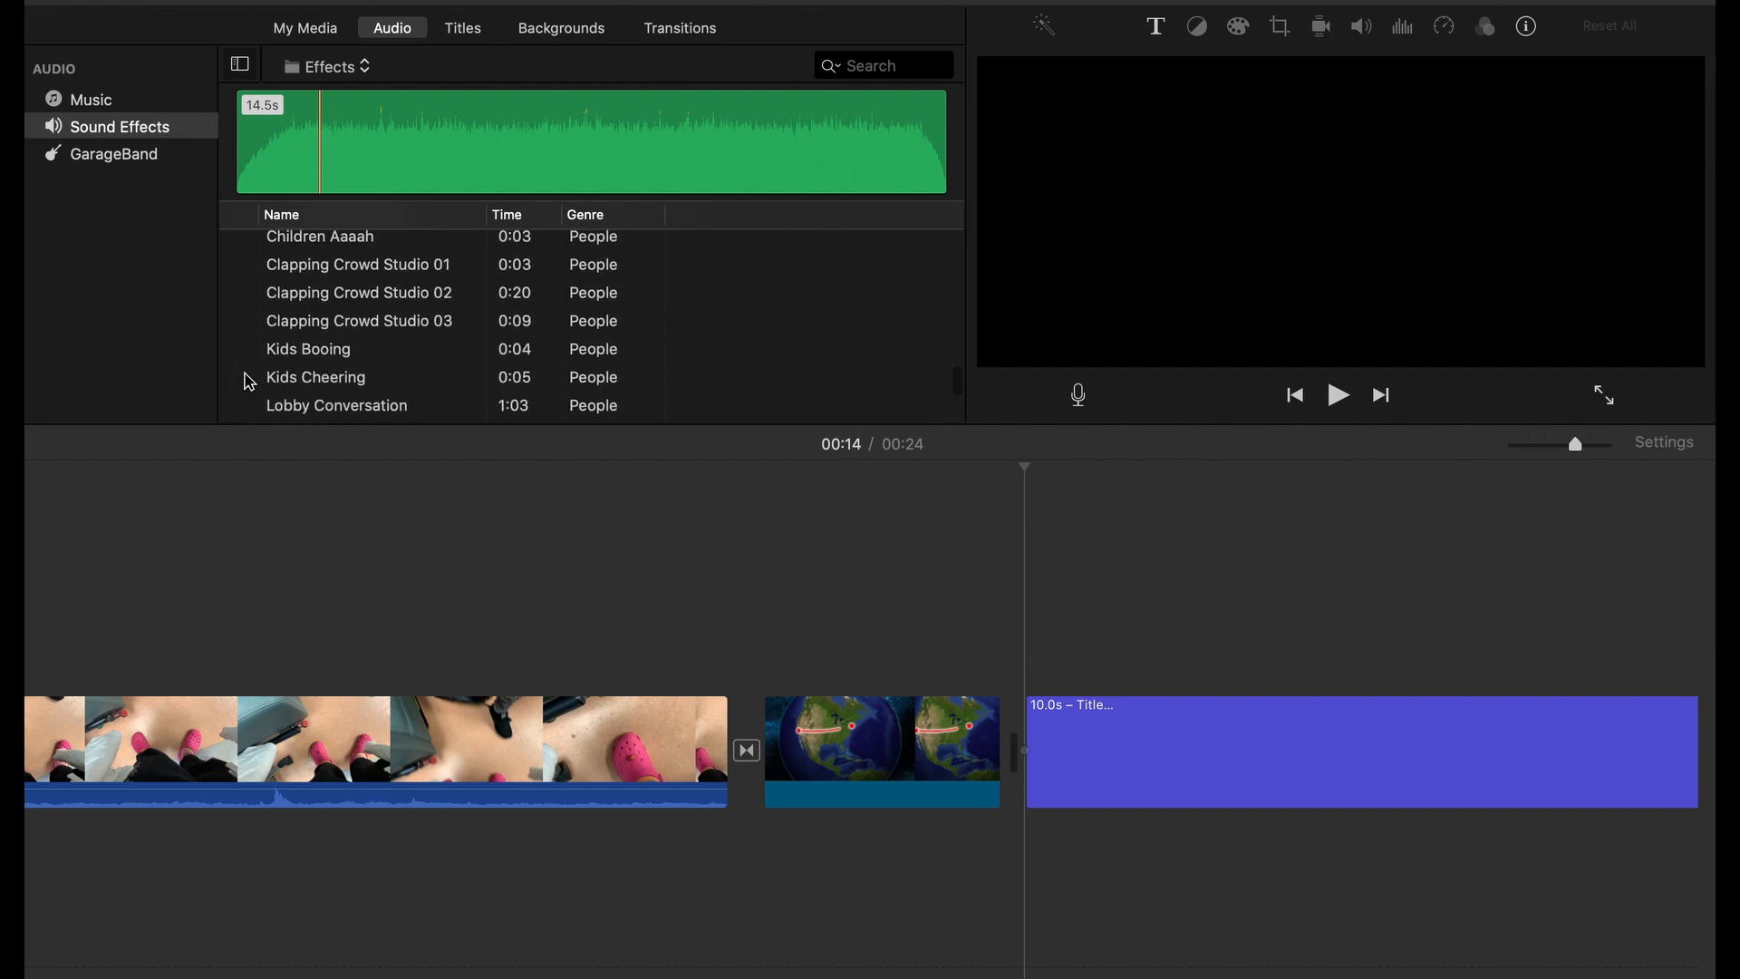
scroll(247, 379, "up", 3)
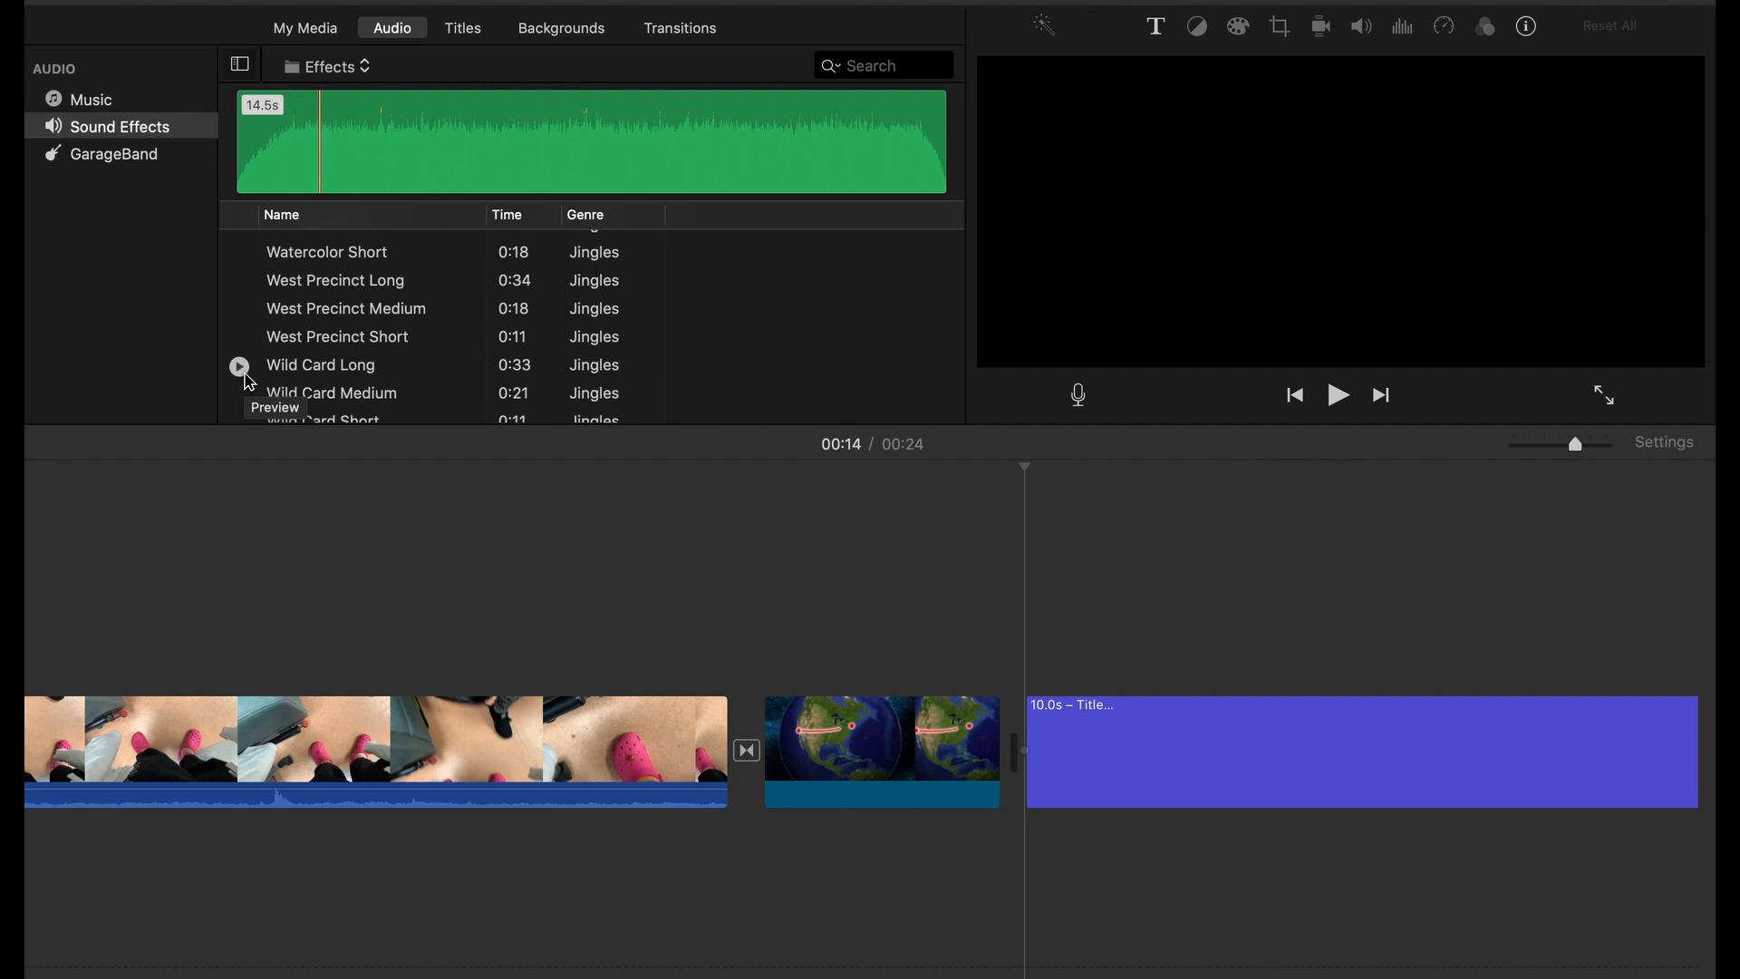
Overlay the Vertical Drift title on the globe clip, starting near the beginning of that clip
left_click(467, 33)
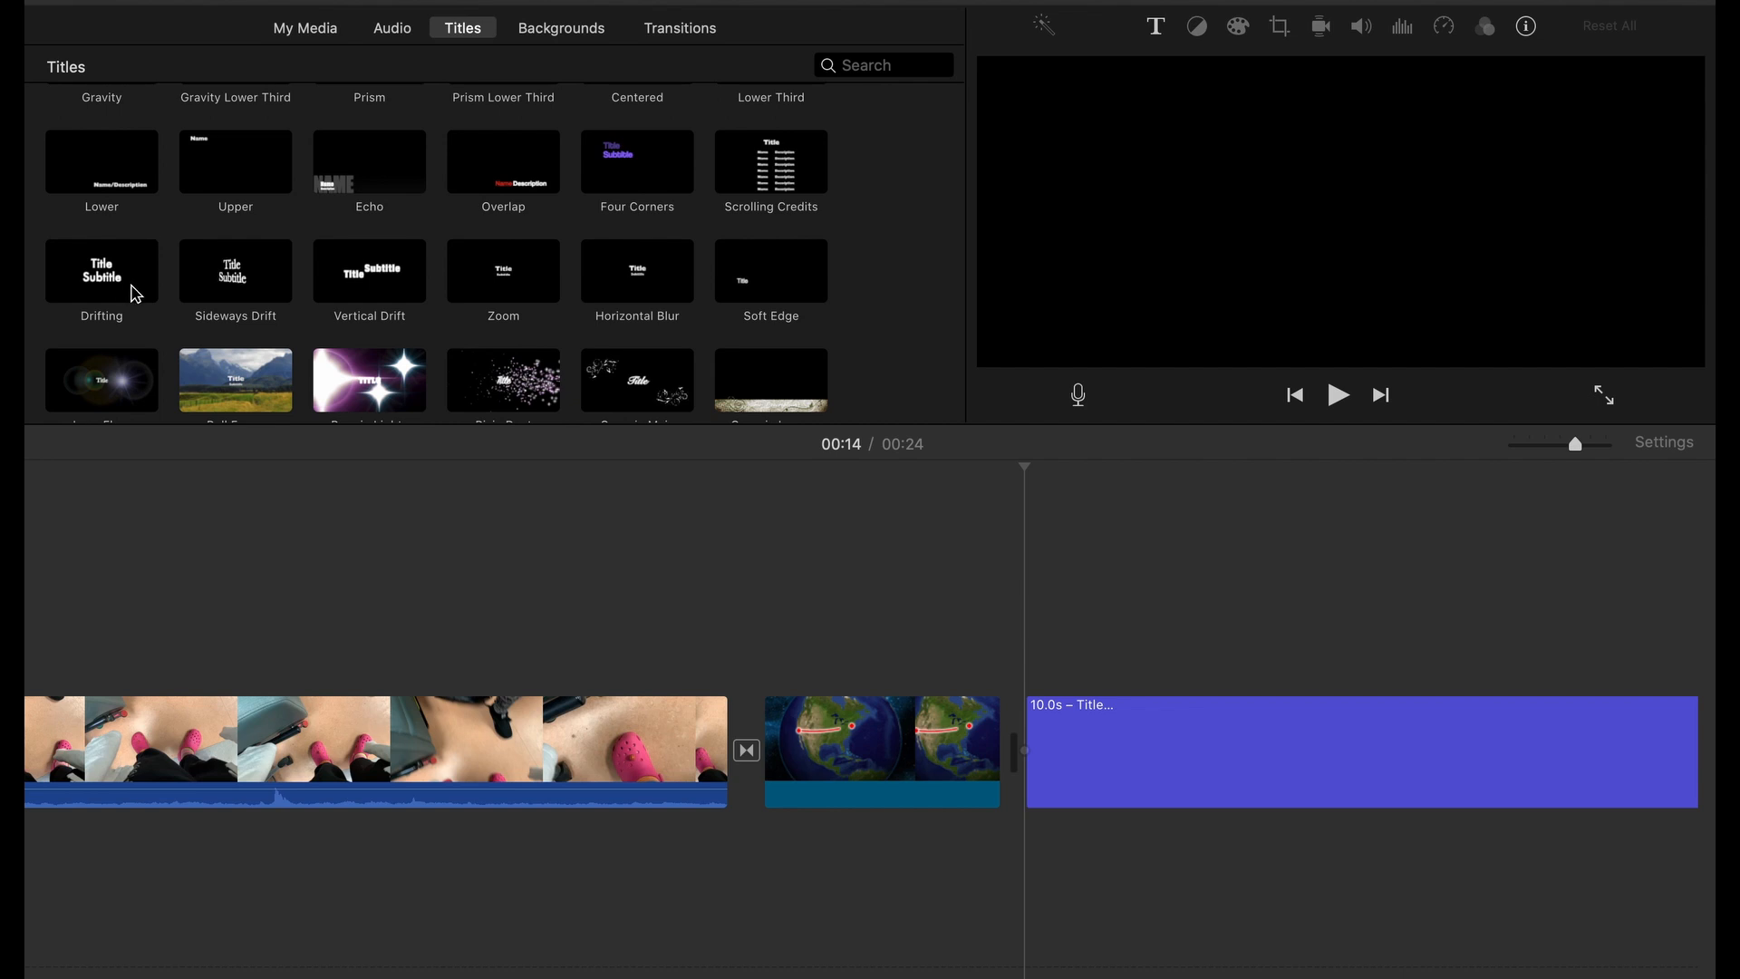
left_click_drag(367, 272, 777, 605)
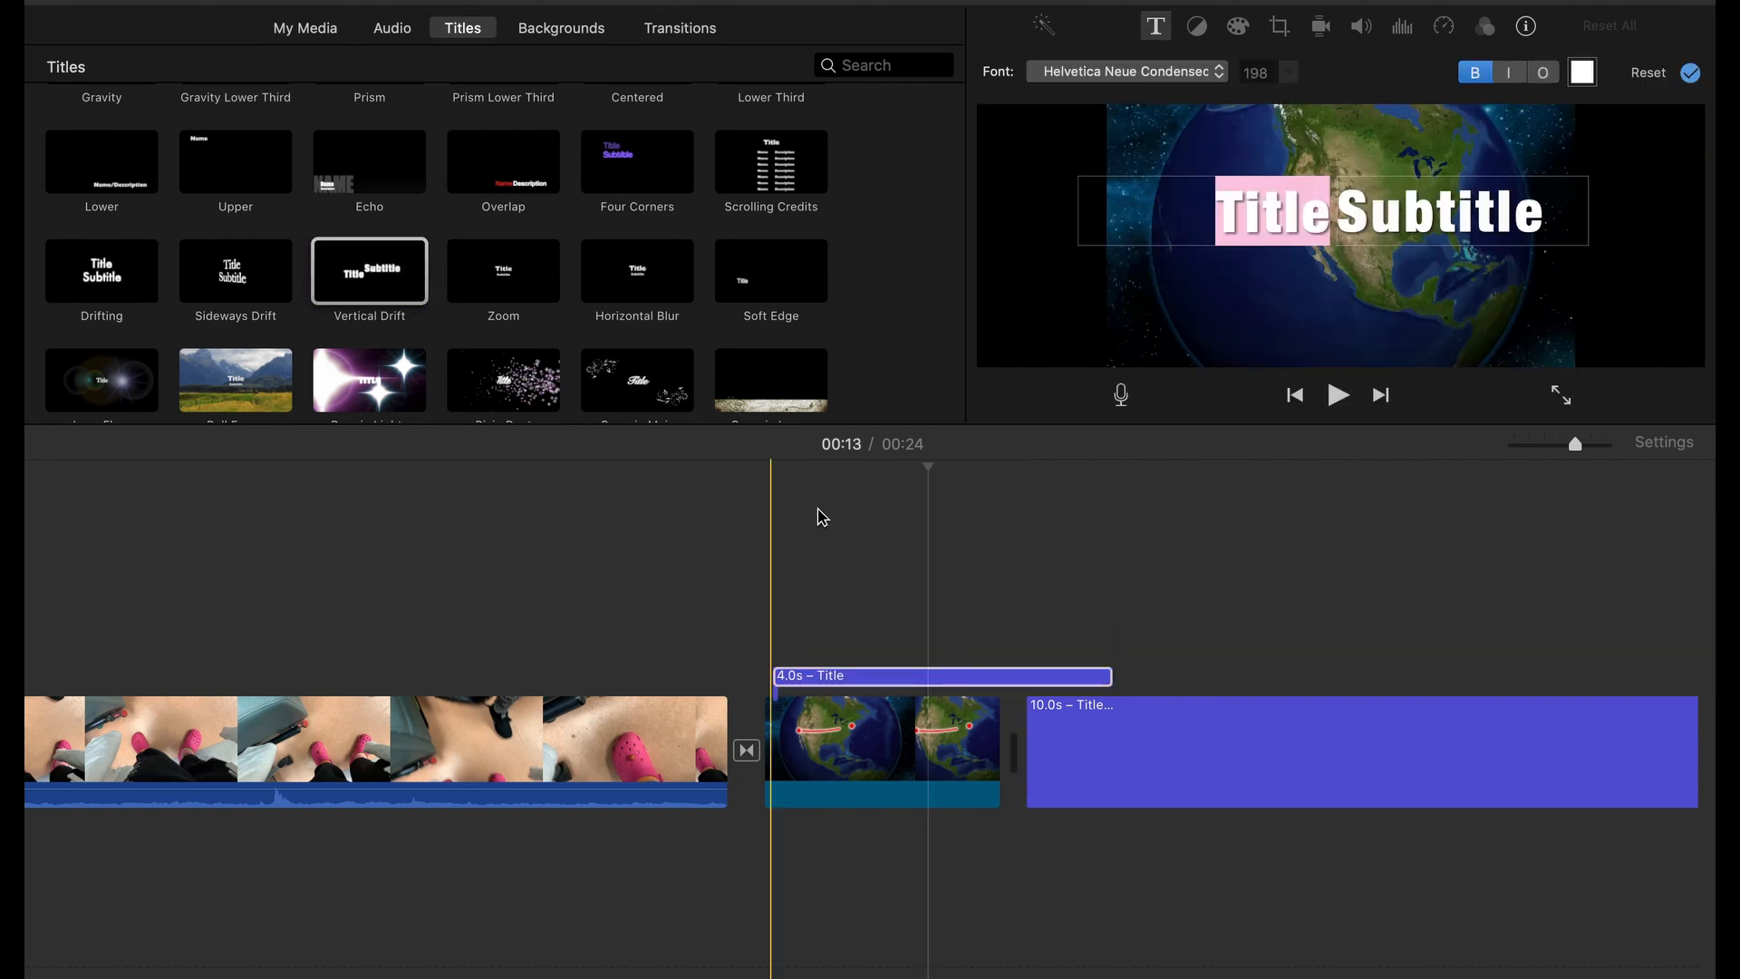
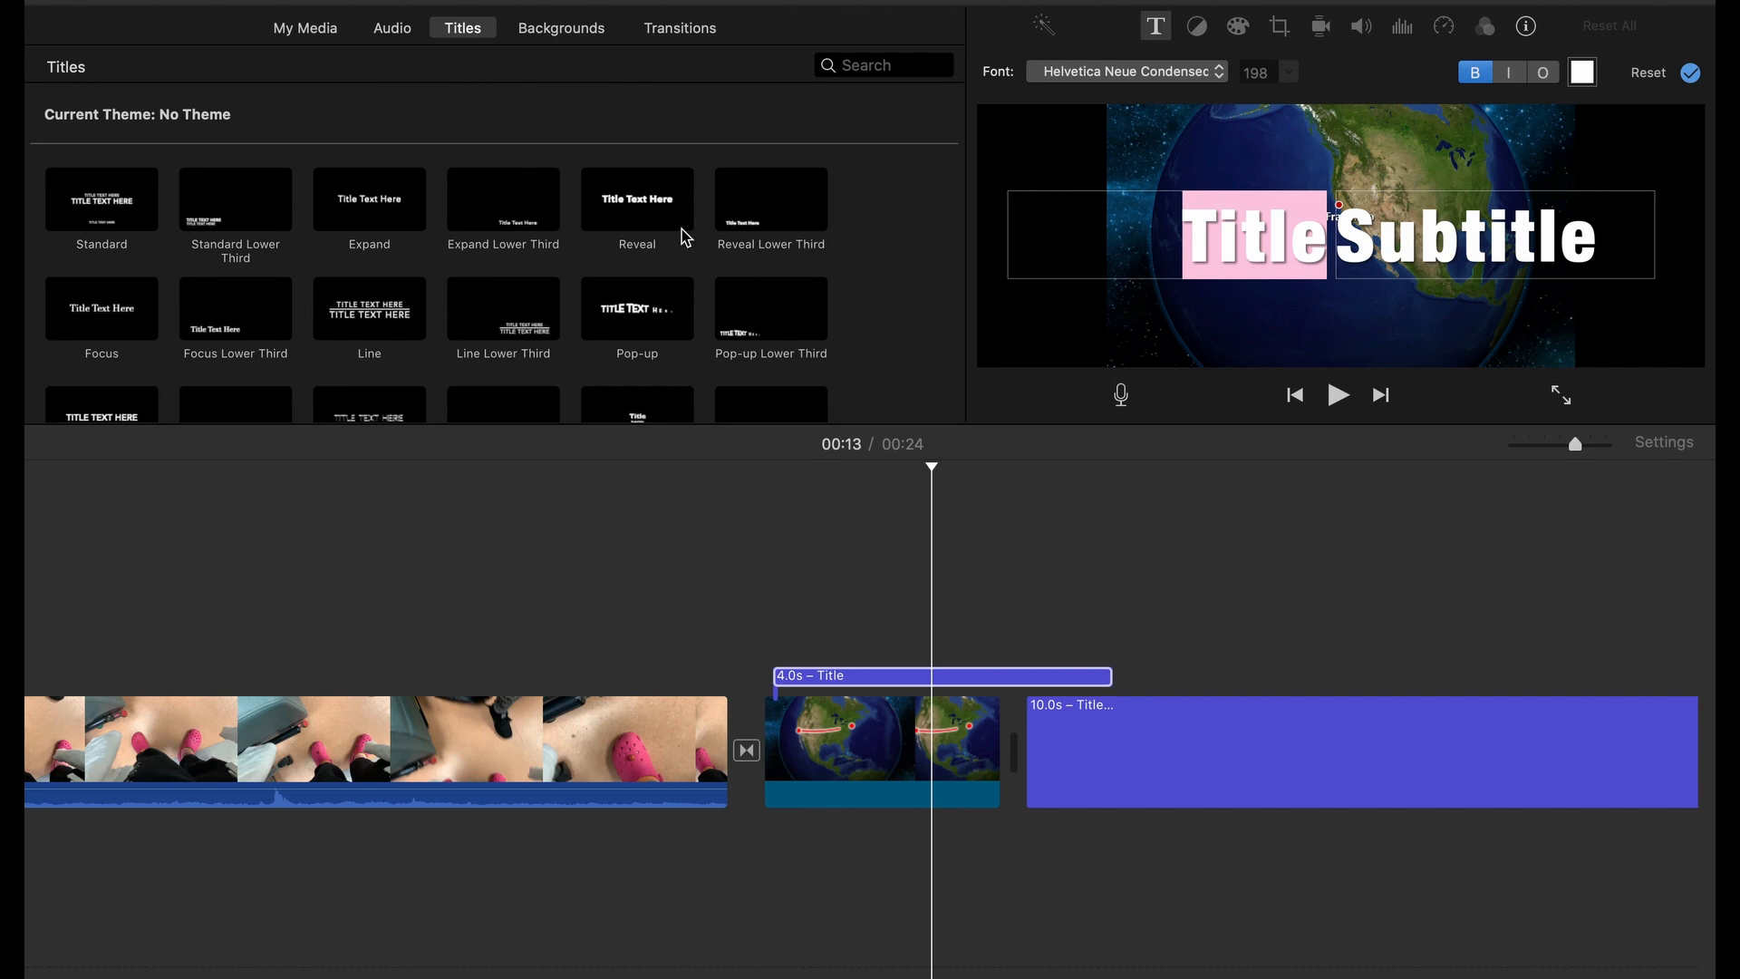
Look through the titles, backgrounds, transitions, media and audio libraries again, ending on the titles
scroll(770, 202, "down", 3)
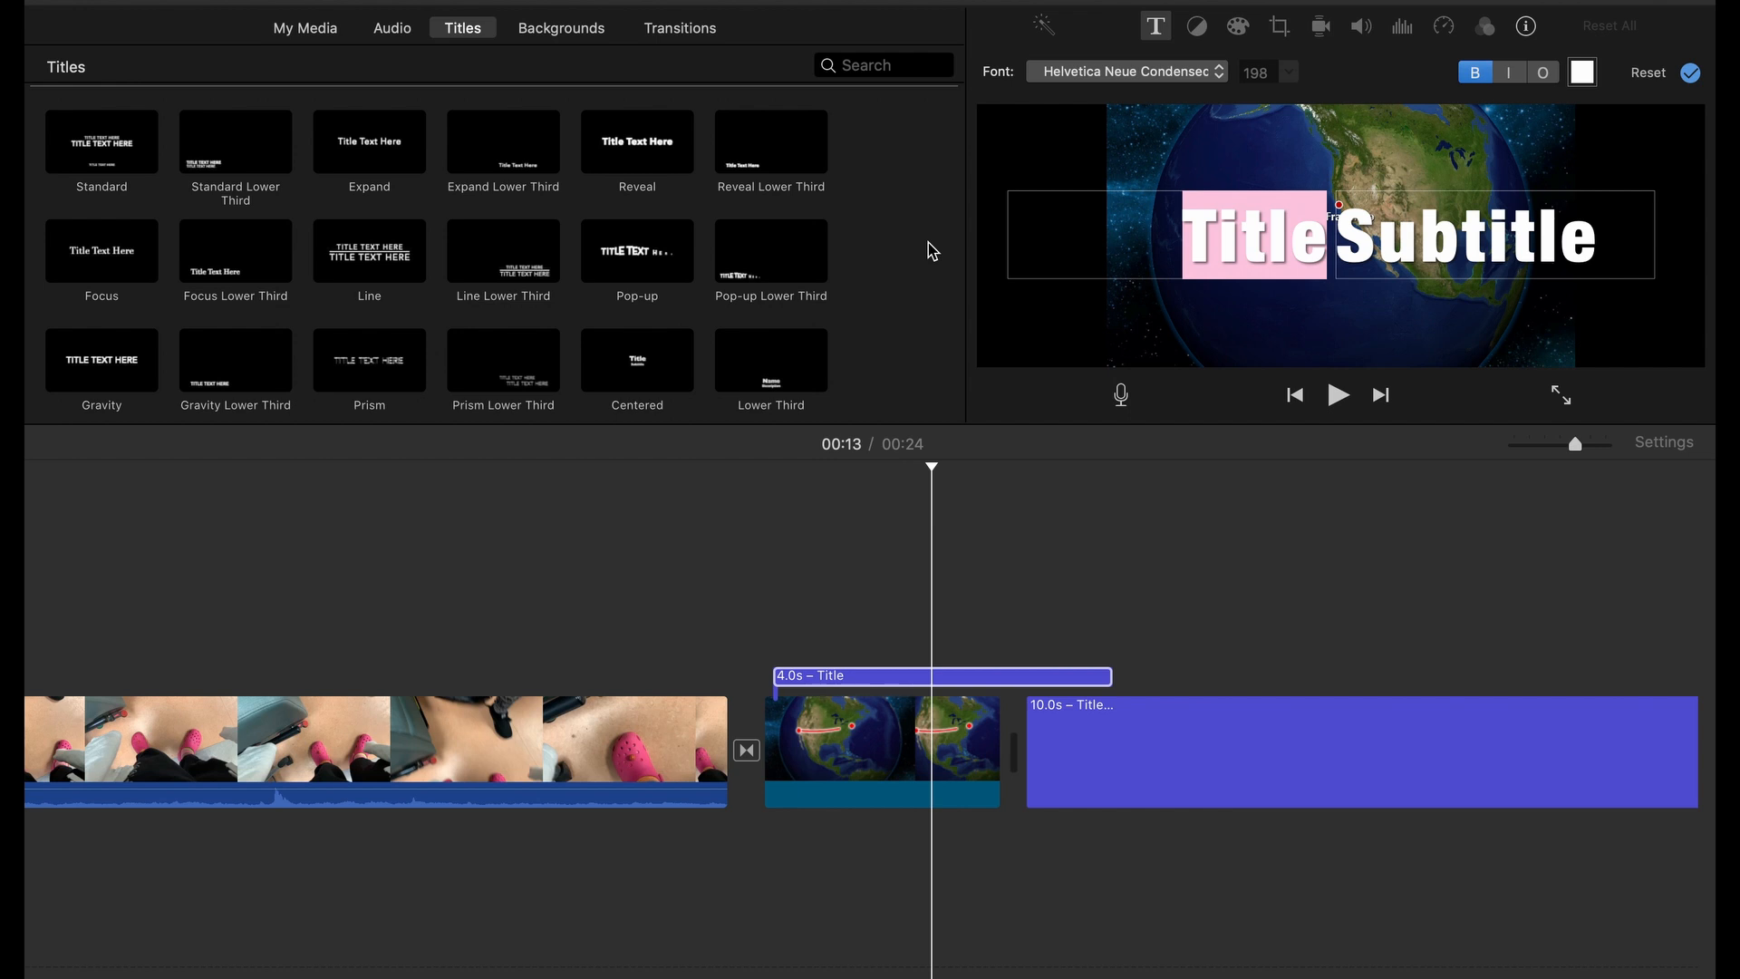
left_click(571, 34)
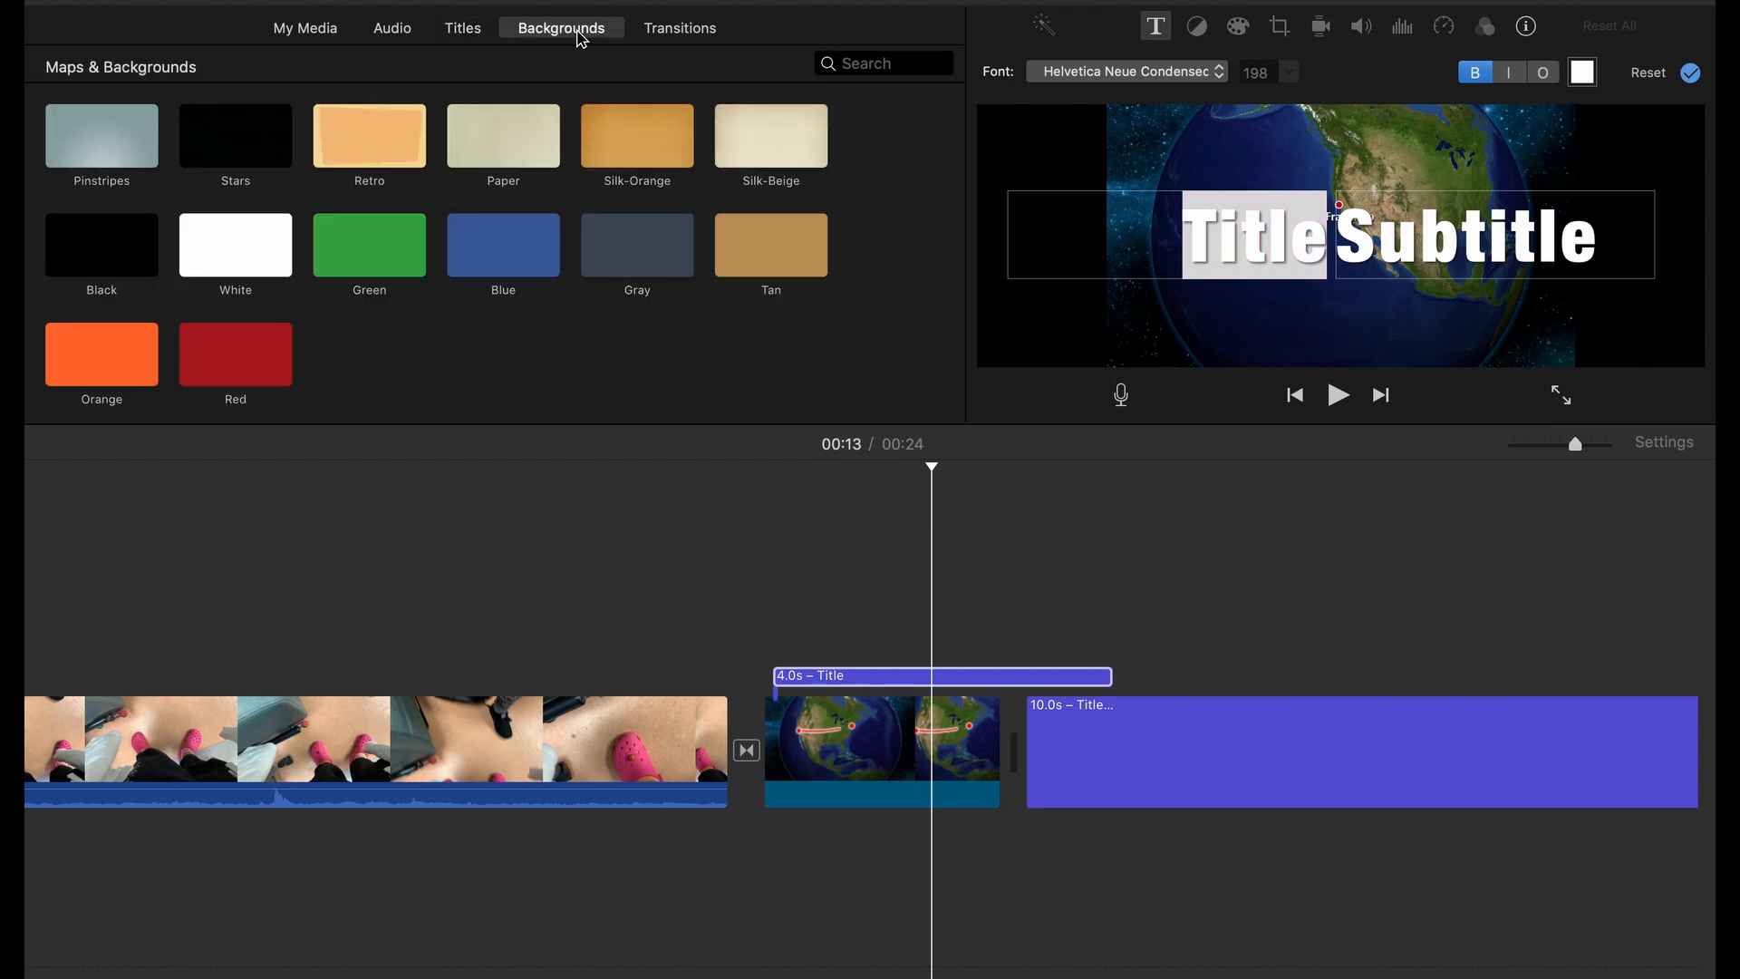
left_click(671, 28)
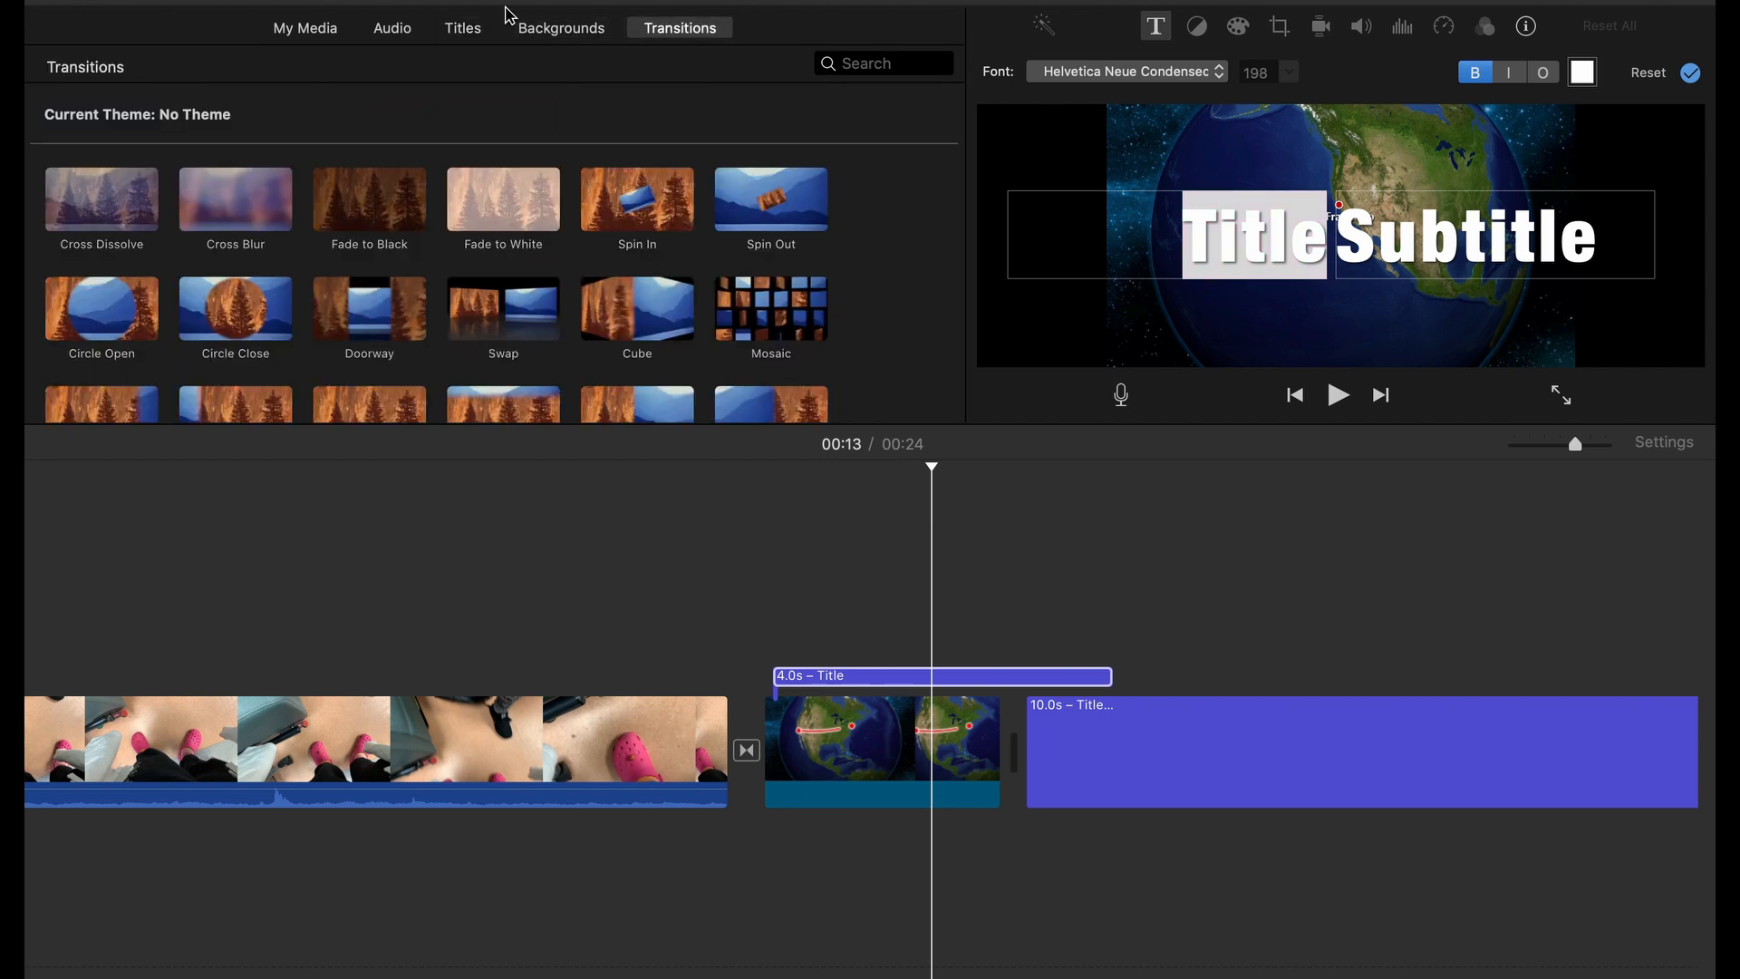
left_click(297, 28)
left_click(410, 35)
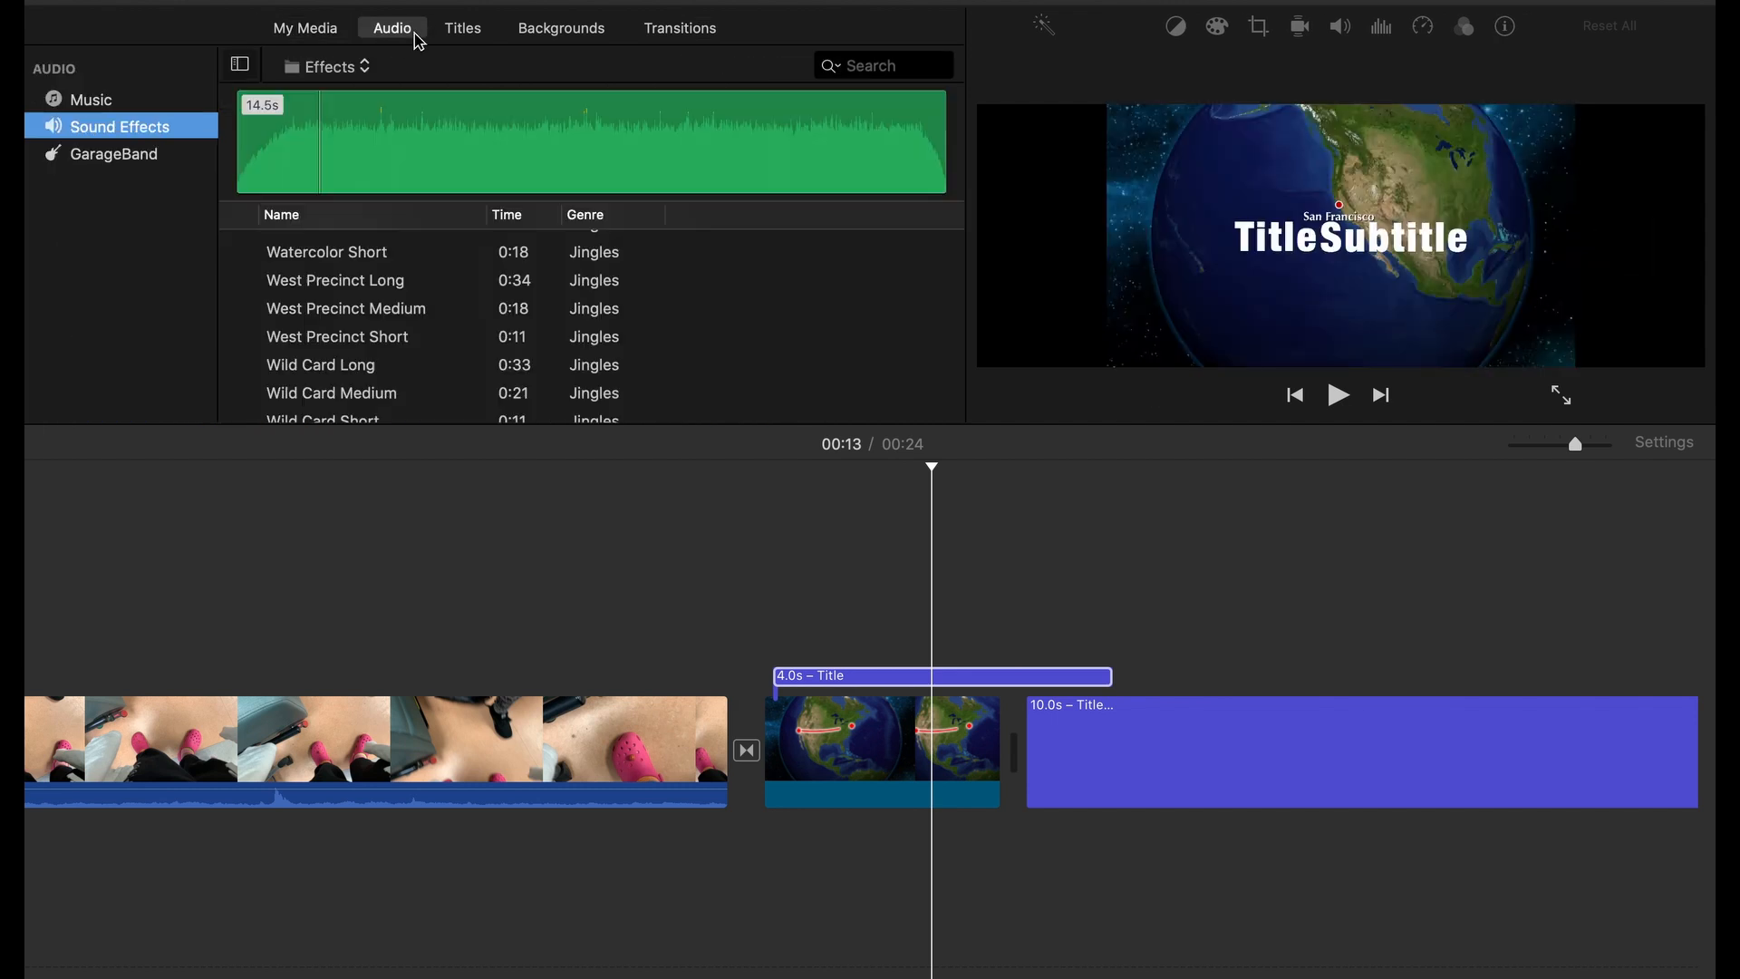
left_click(516, 30)
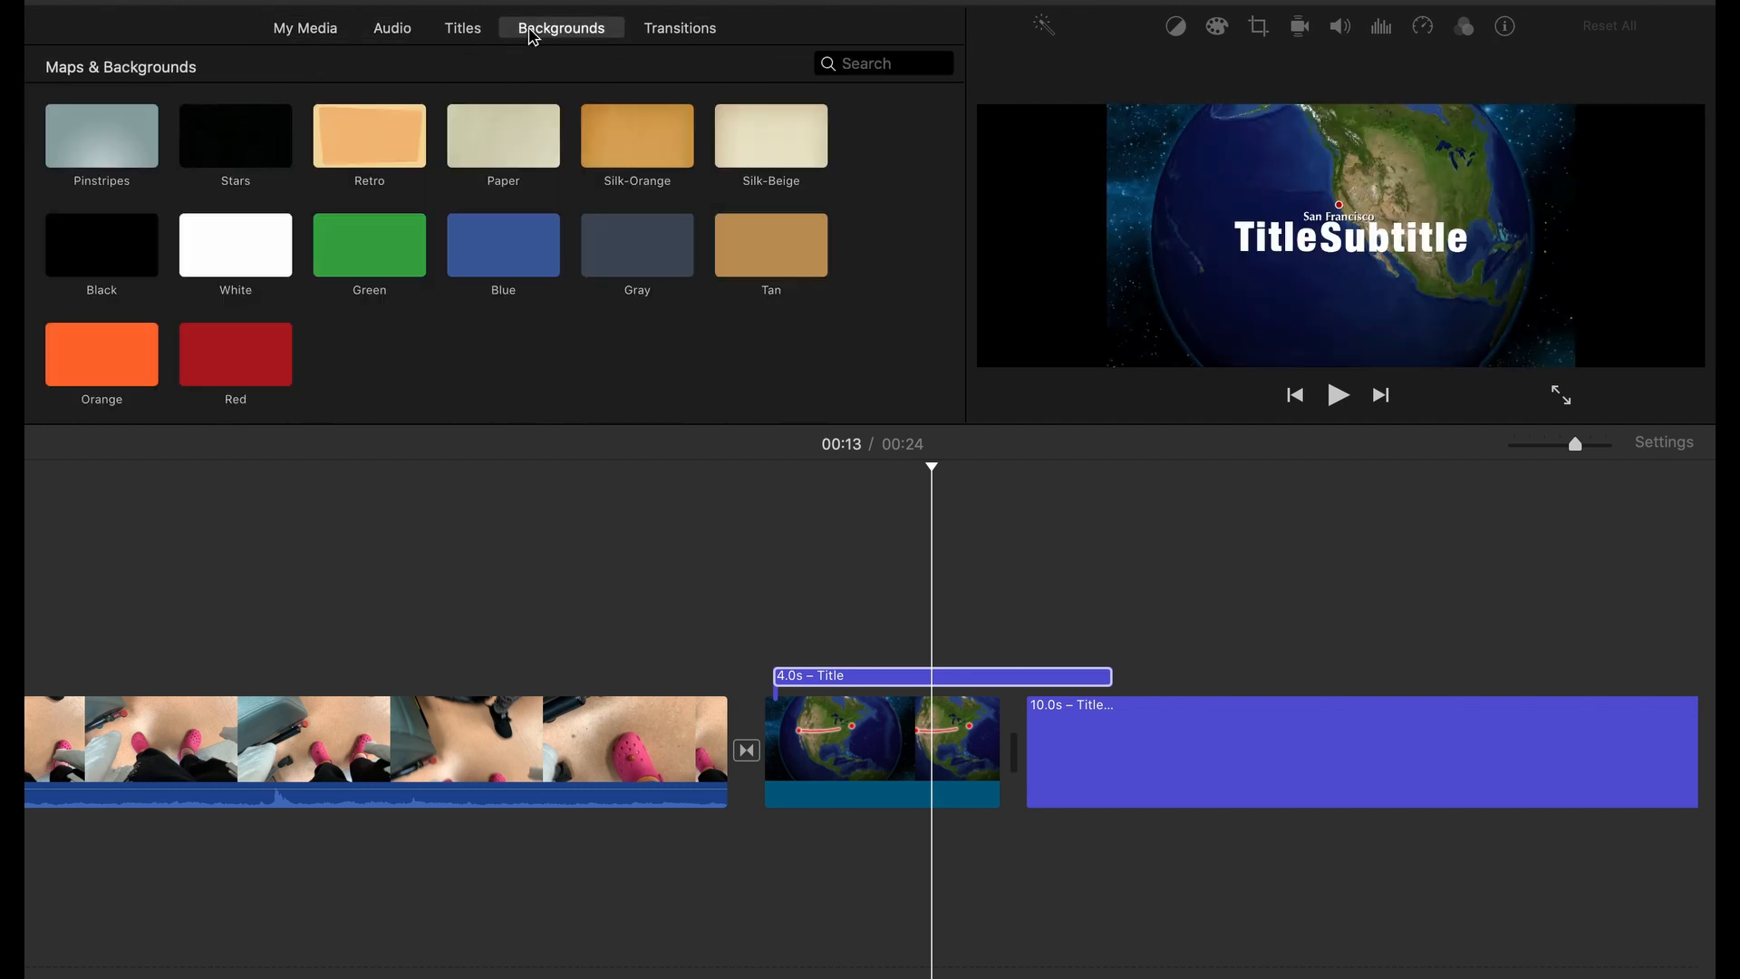
left_click(467, 36)
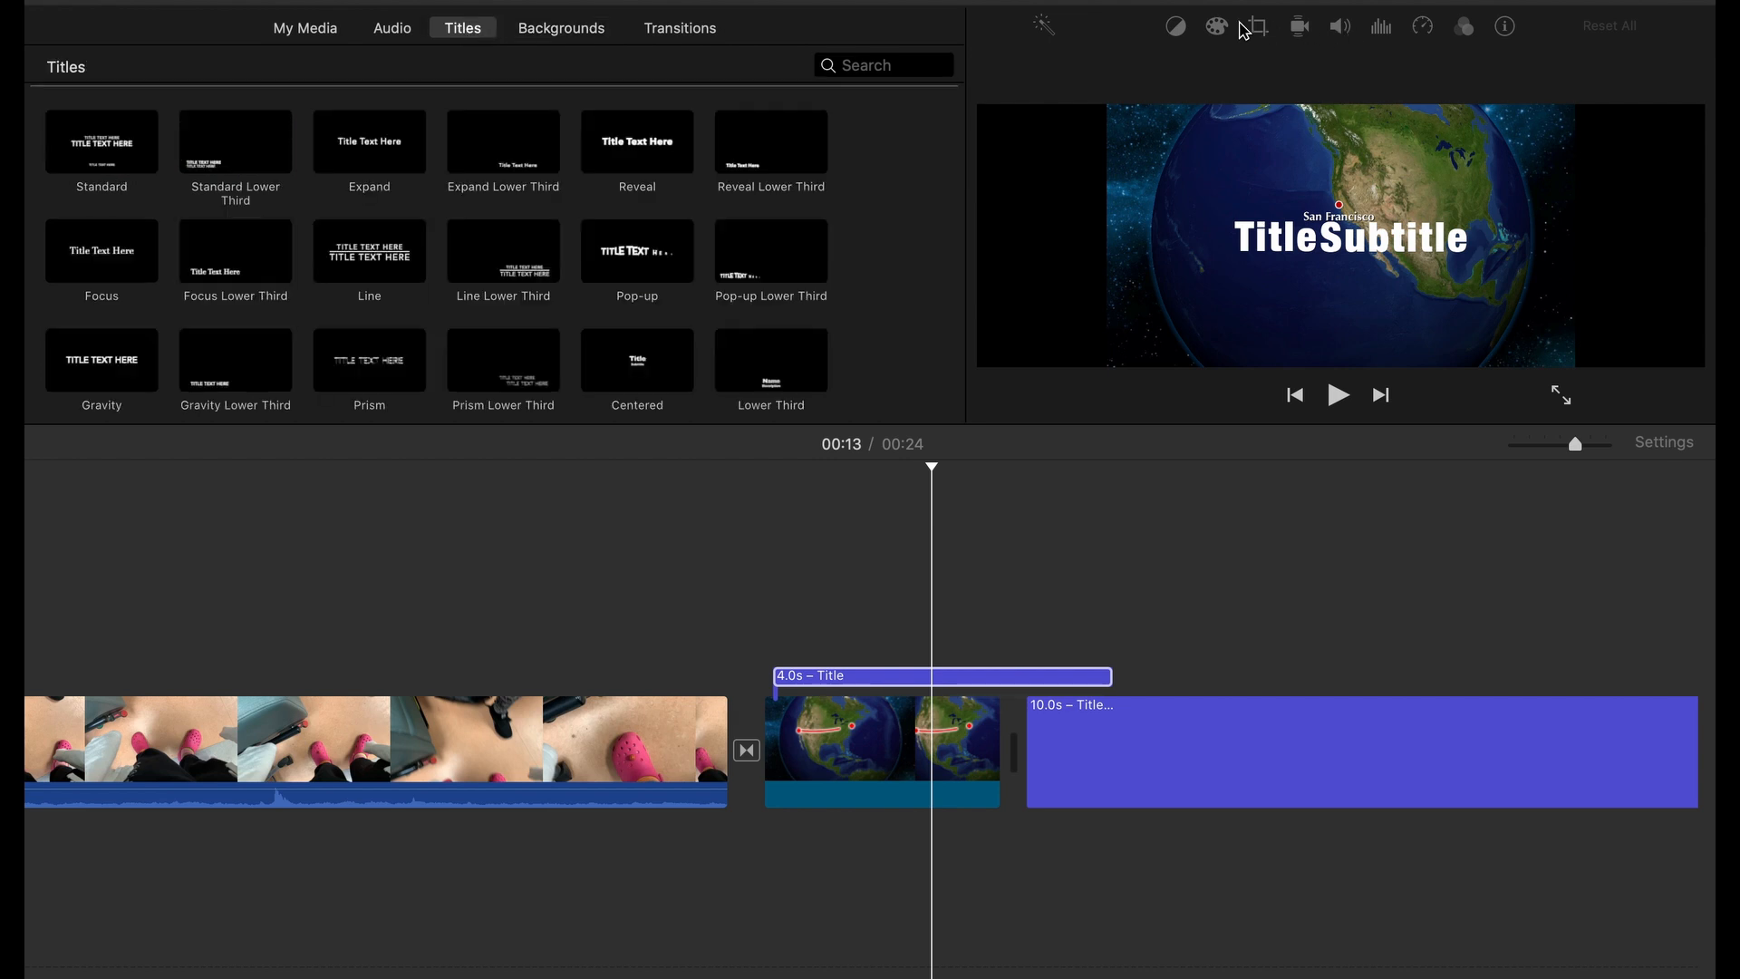
Select the video clip with the pink shoes and view its clip information, filter and audio effect, and speed settings
left_click(682, 766)
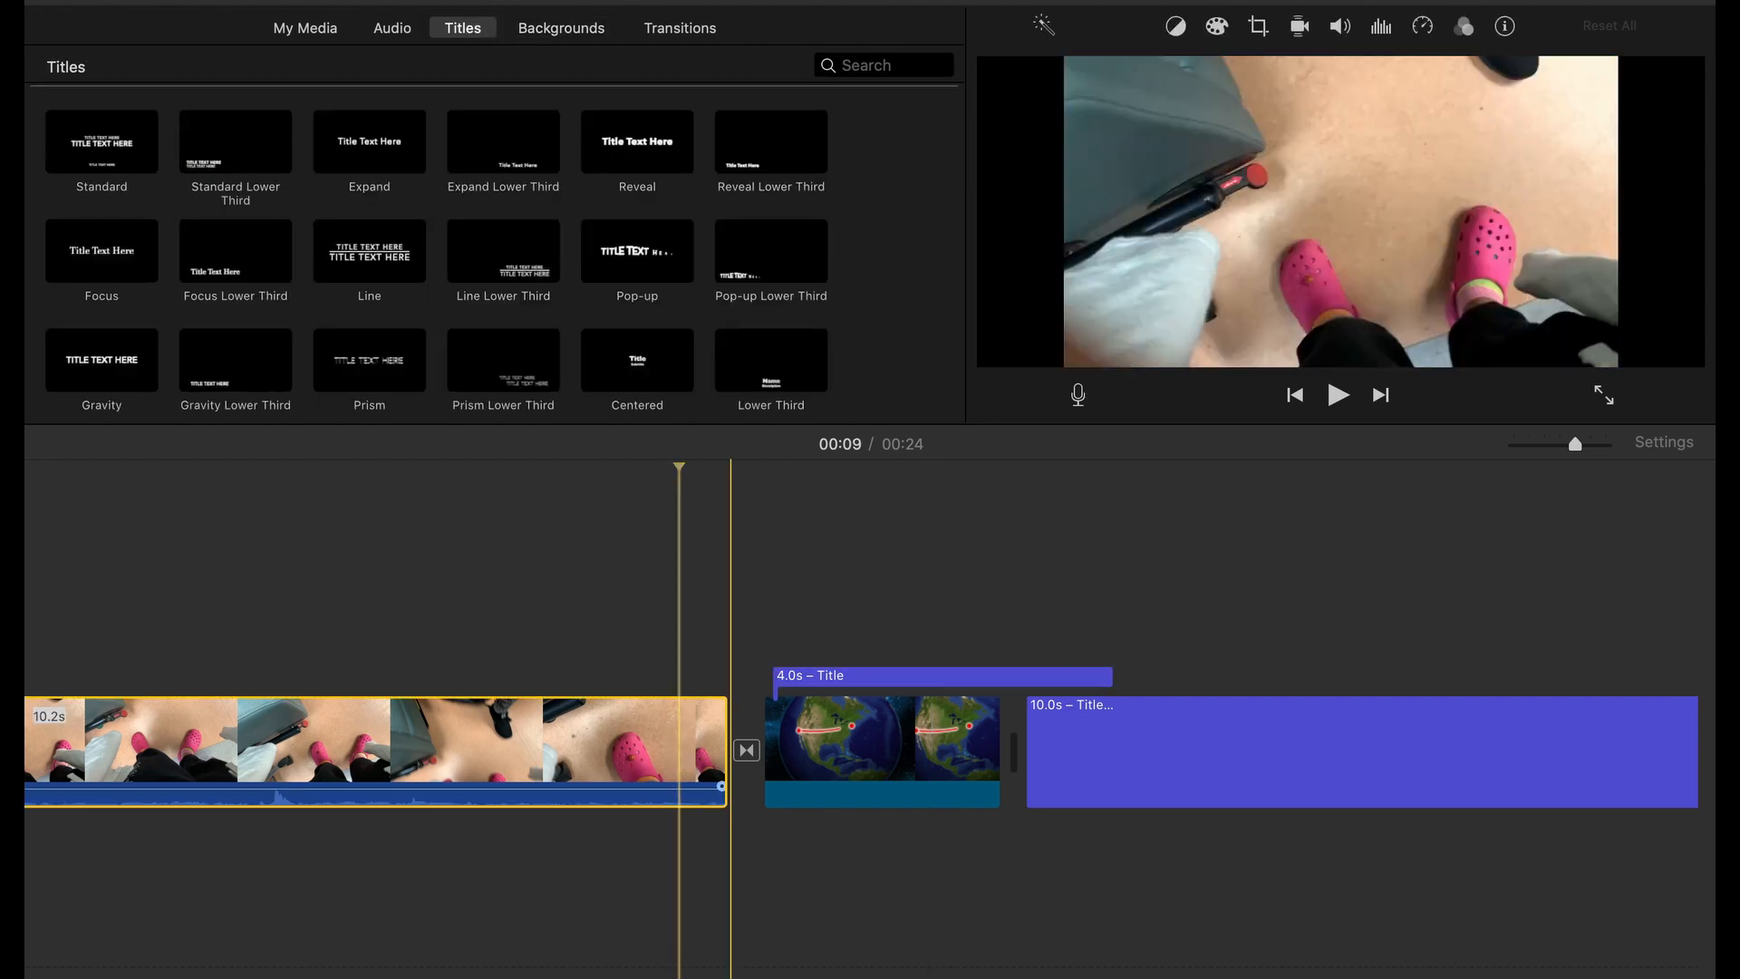
left_click(1504, 27)
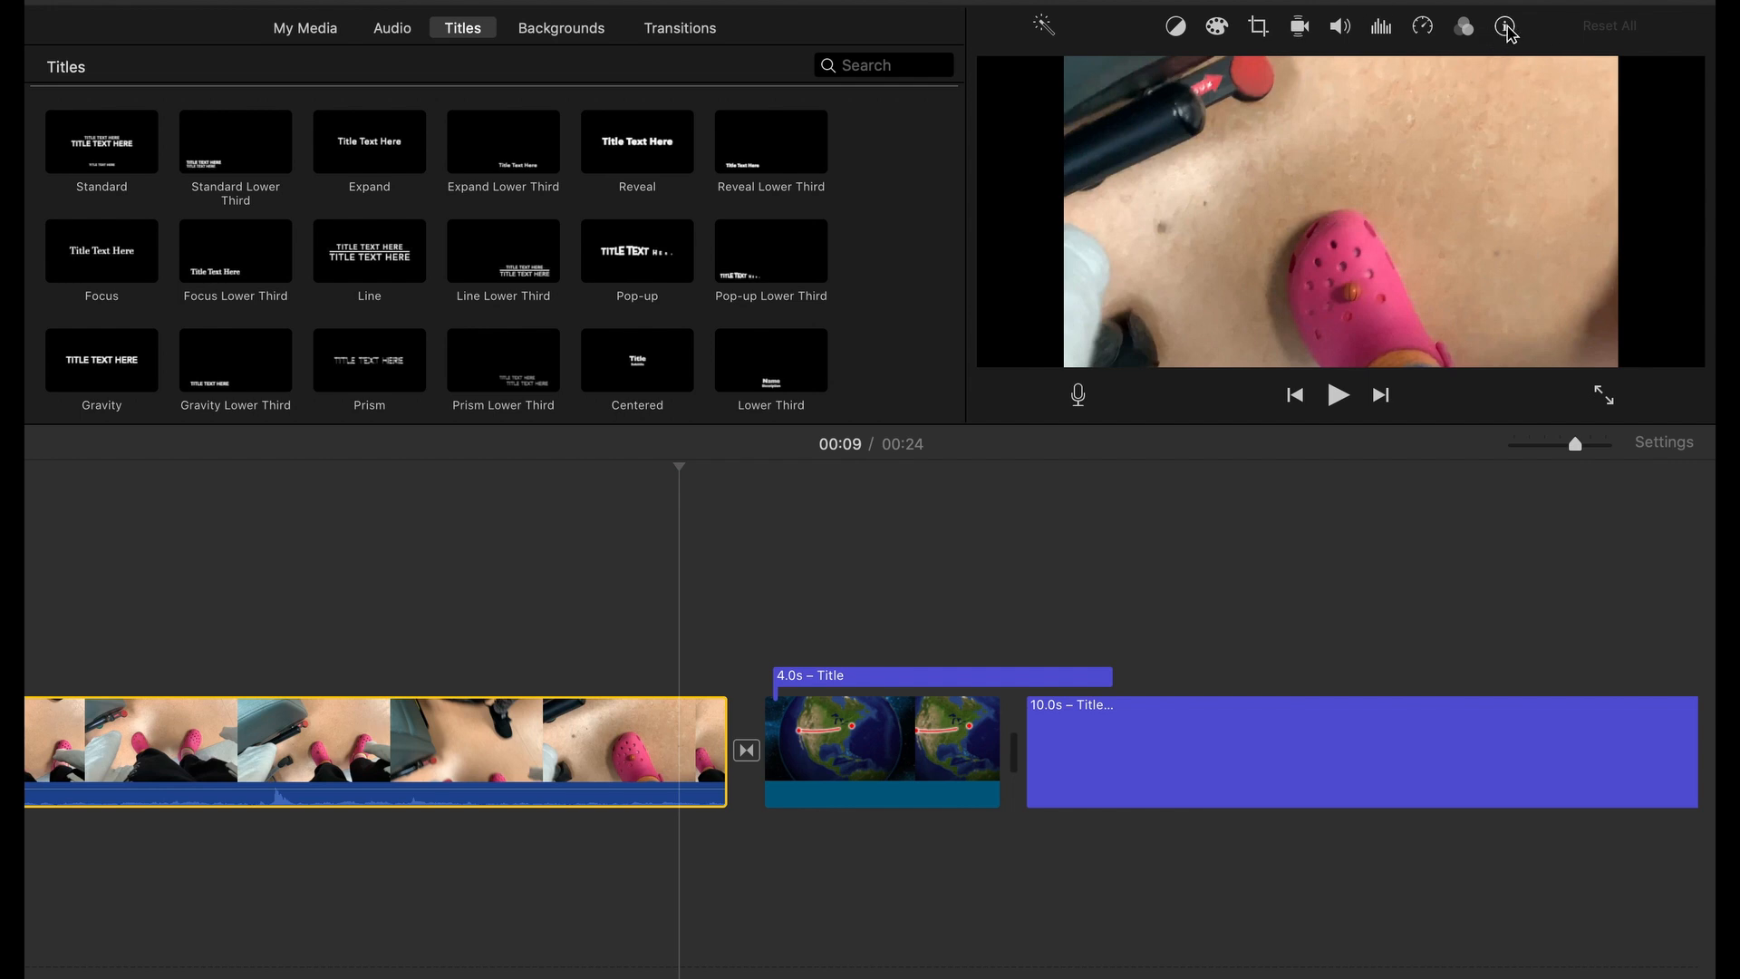
left_click(1504, 28)
left_click(1505, 28)
left_click(1469, 31)
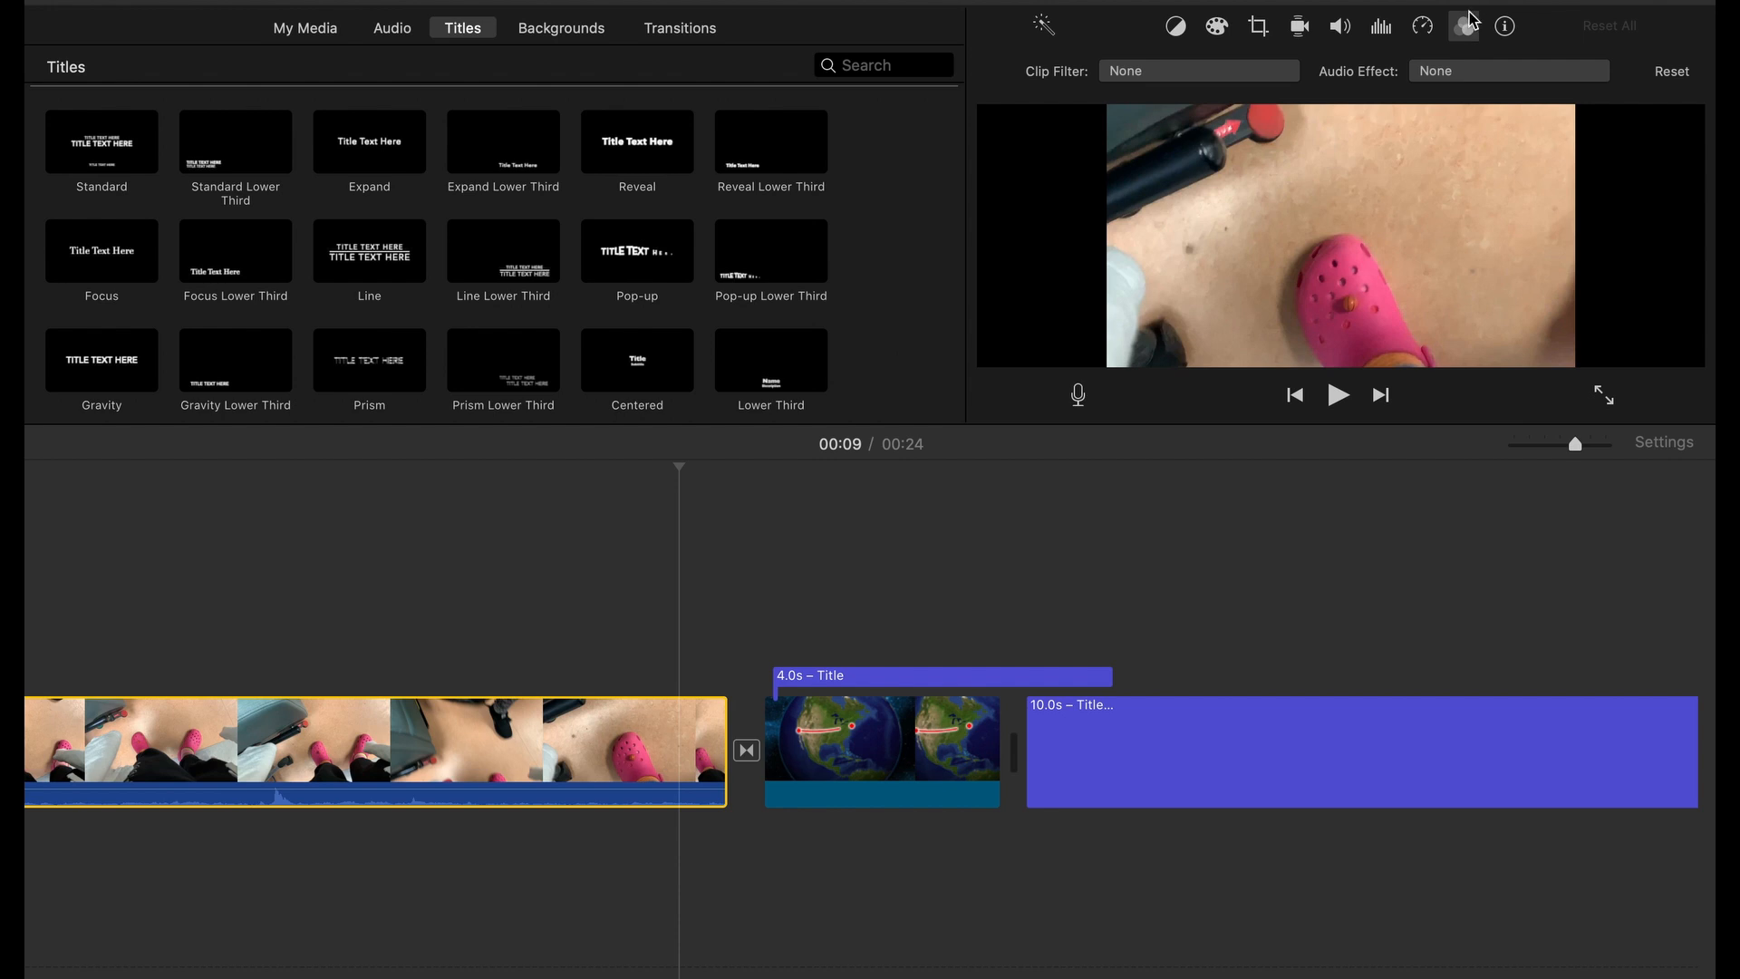
left_click(1423, 31)
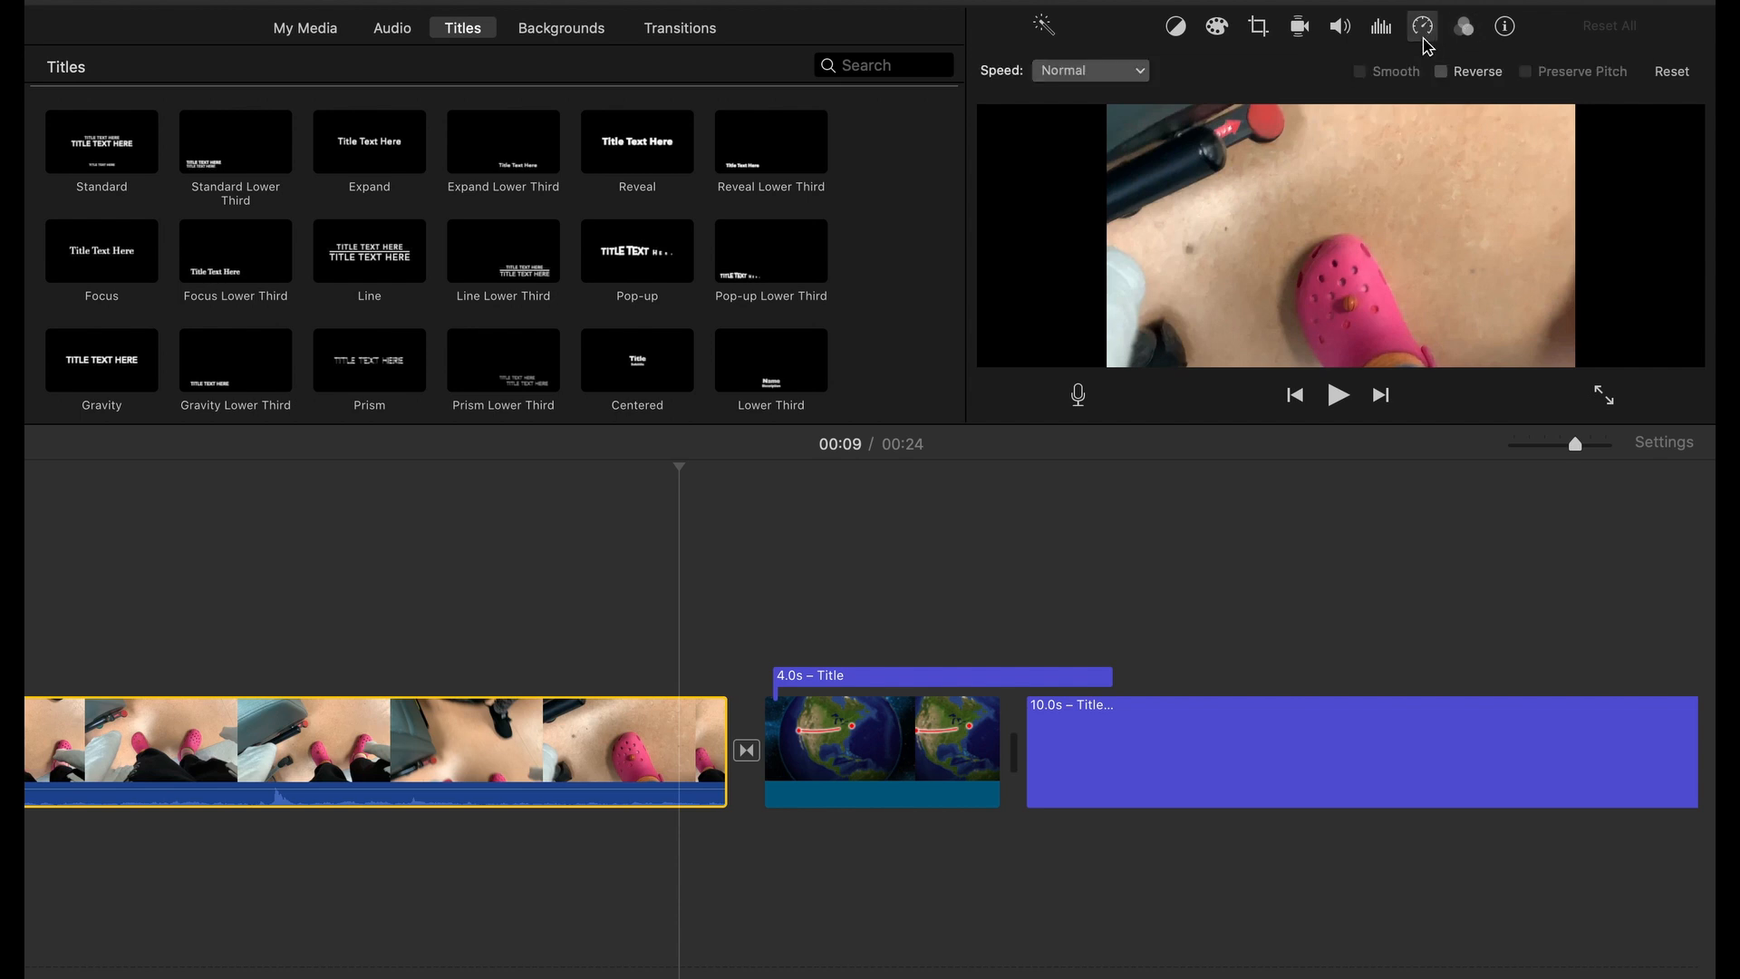
Review the clip's volume, noise reduction and equalizer, stabilization, cropping, color correction and color balance settings
left_click(1339, 28)
left_click(1388, 28)
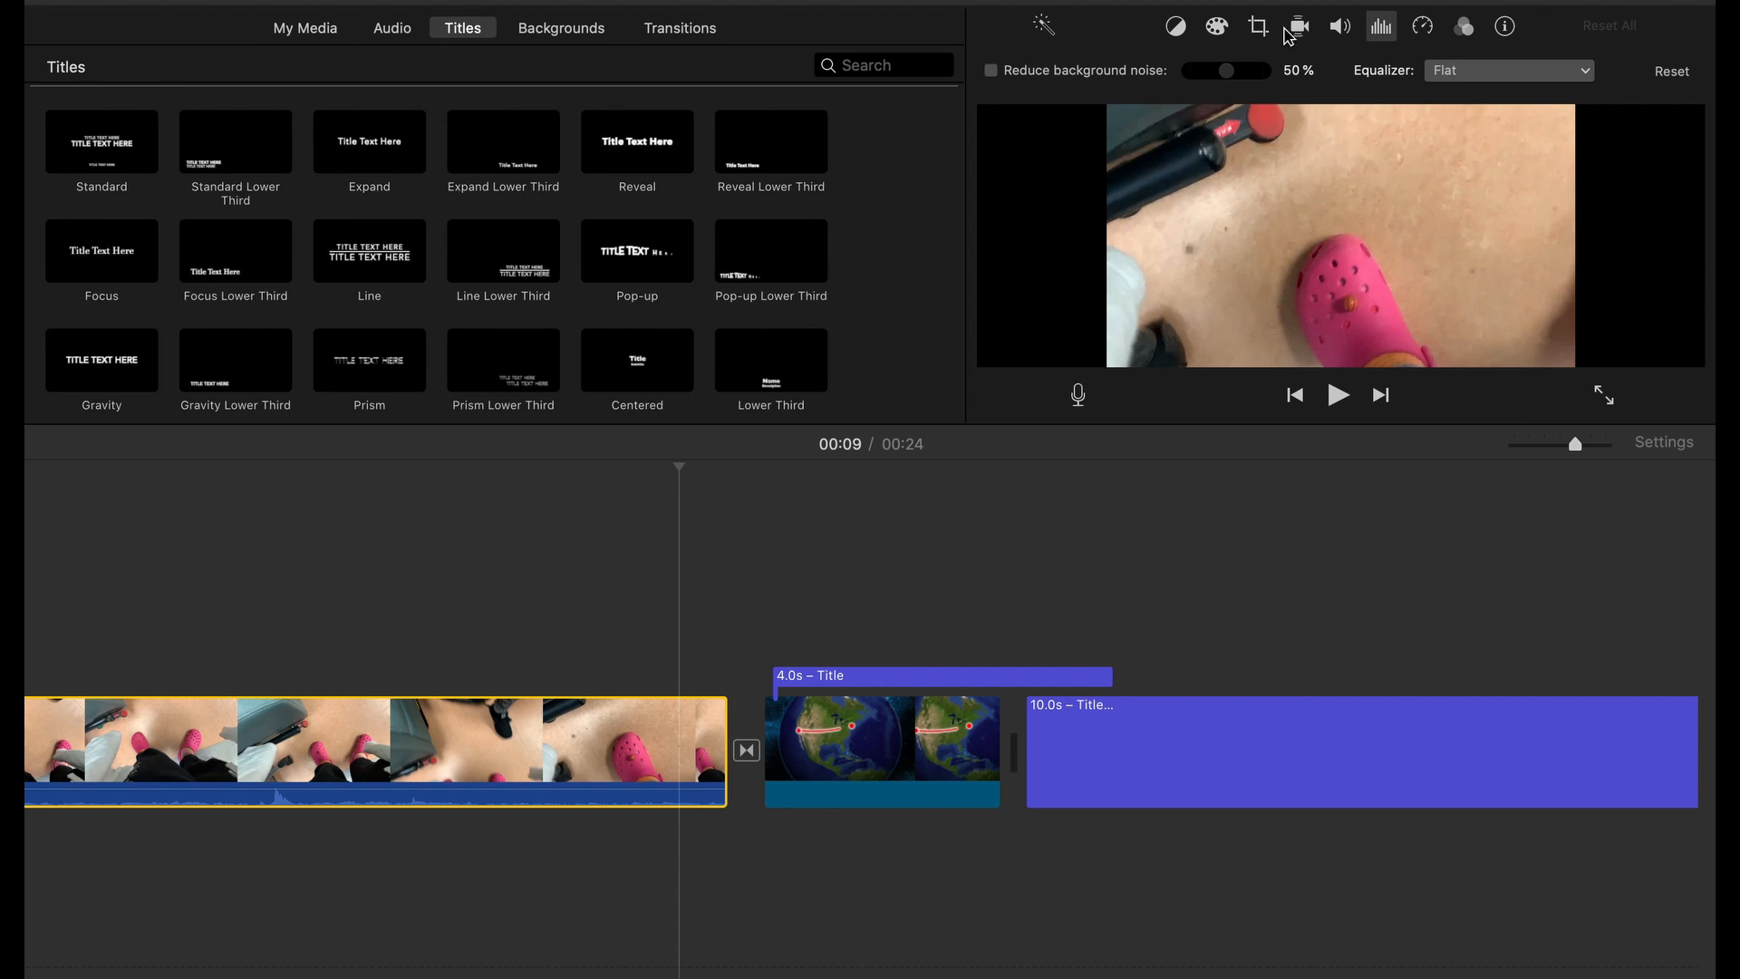
left_click(1305, 29)
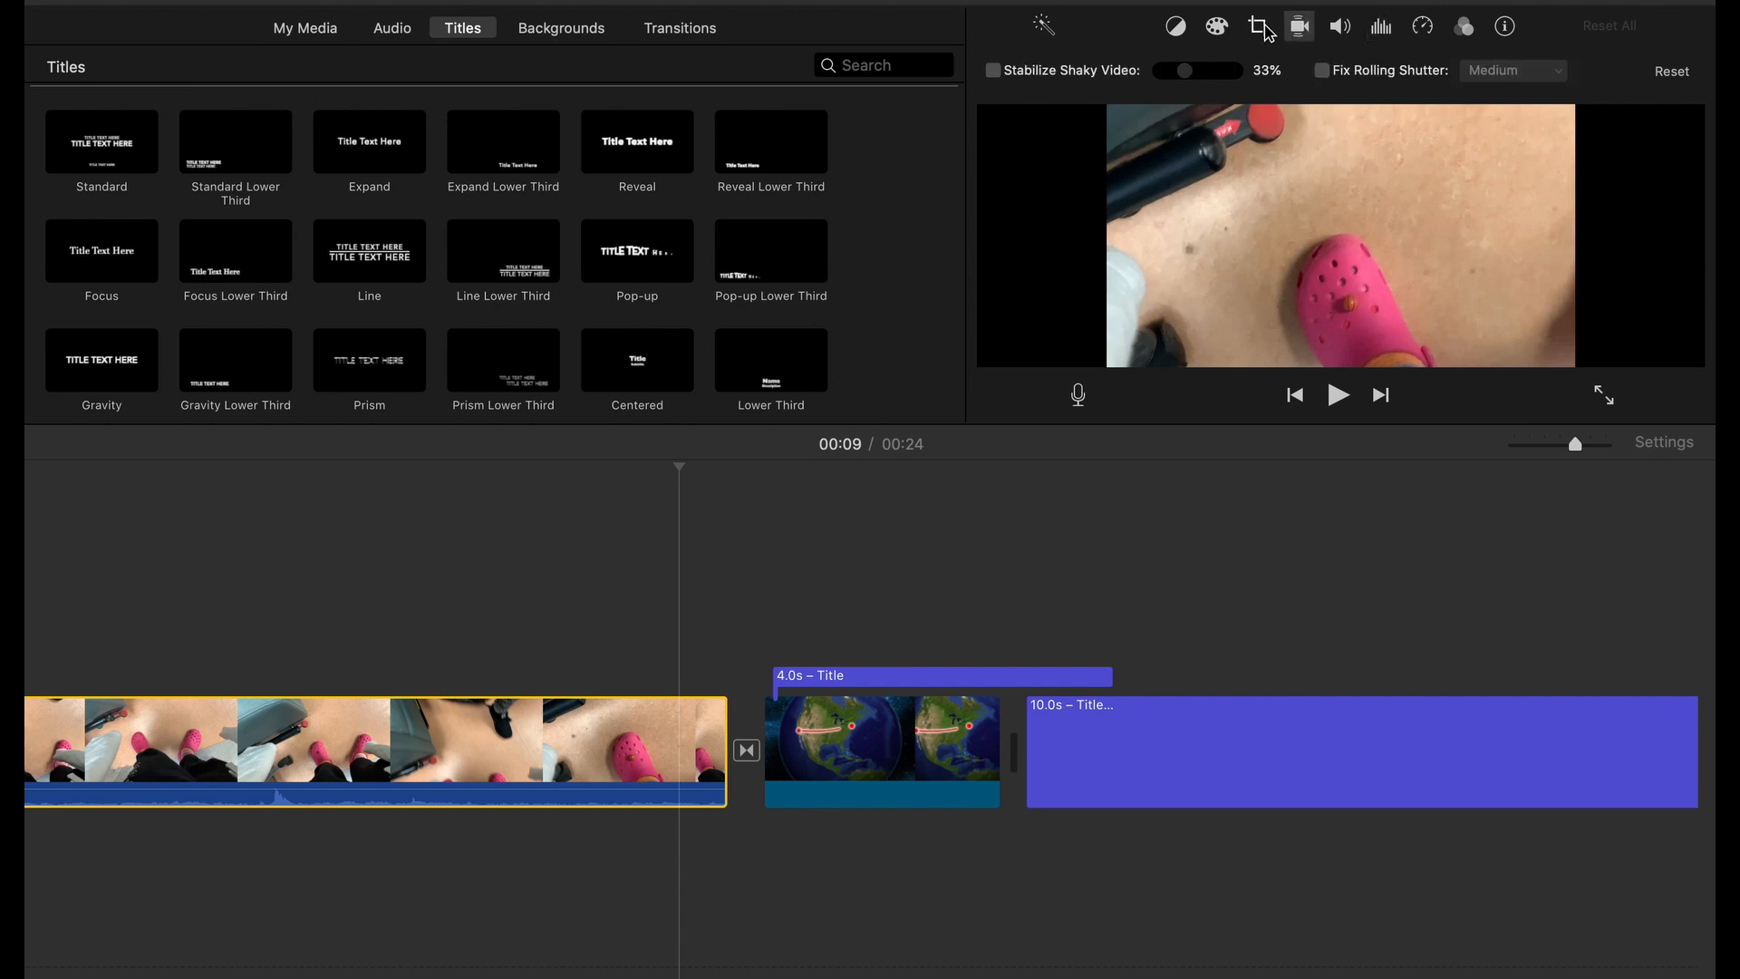
left_click(1259, 29)
left_click(1223, 33)
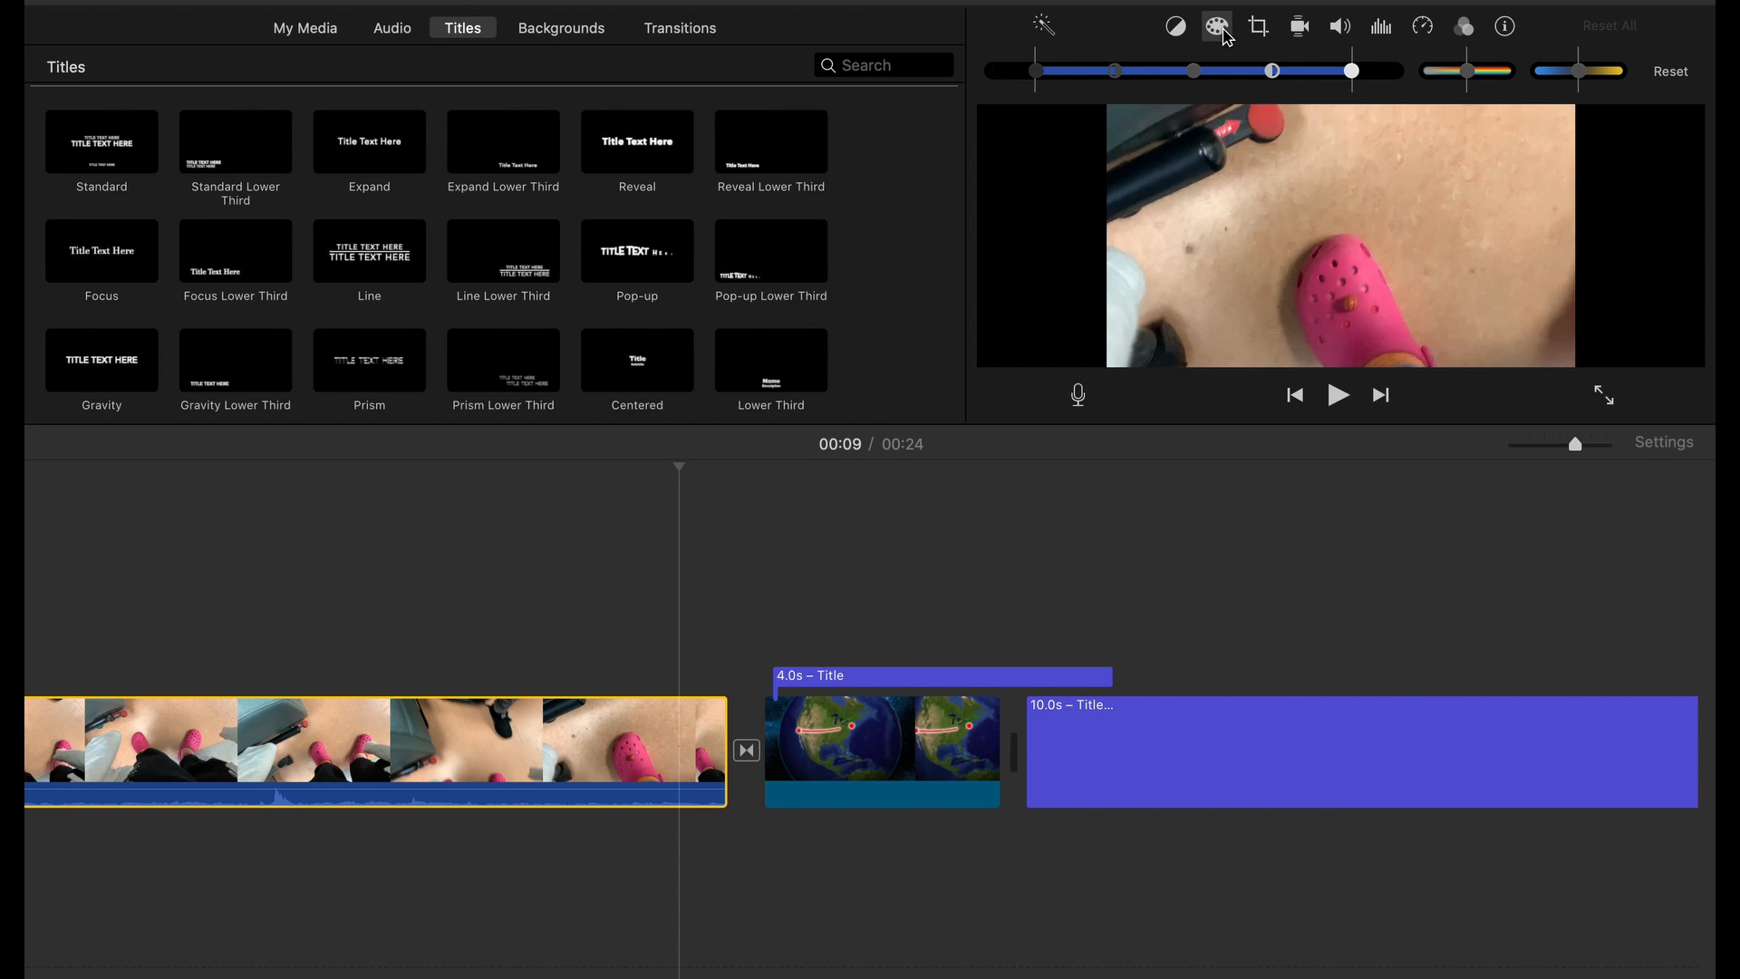
left_click(1163, 30)
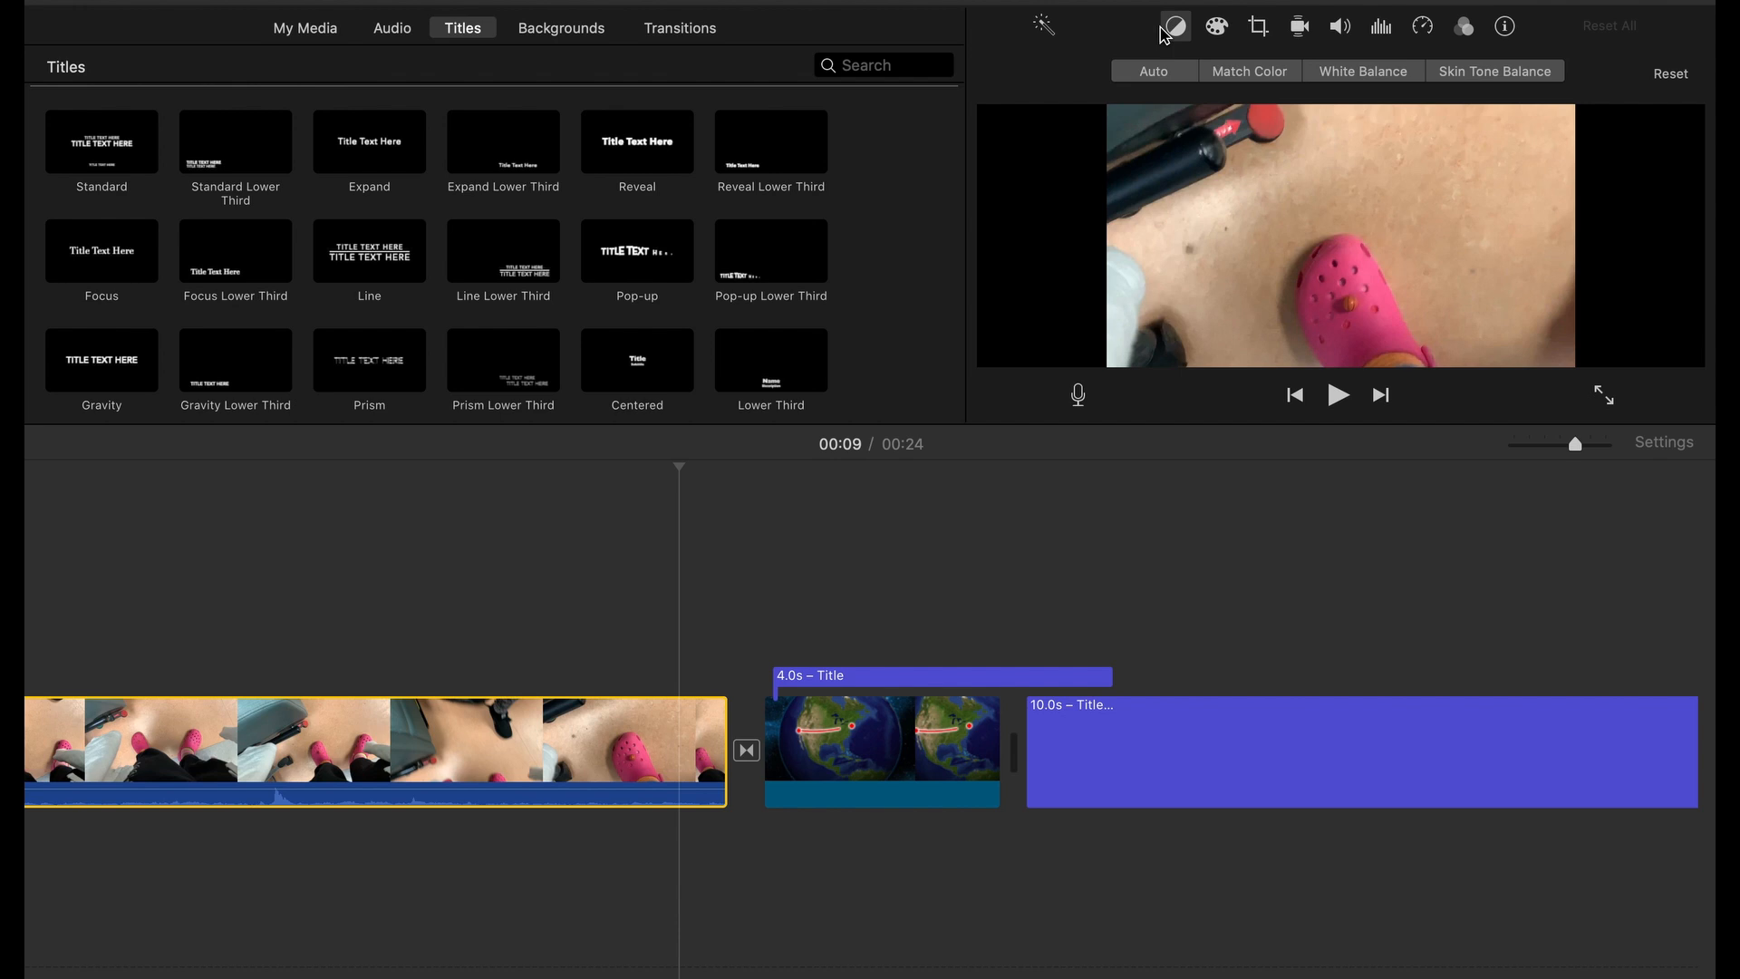
Adjust the shadow level in the clip's color correction and apply the Vintage clip filter
left_click(1228, 29)
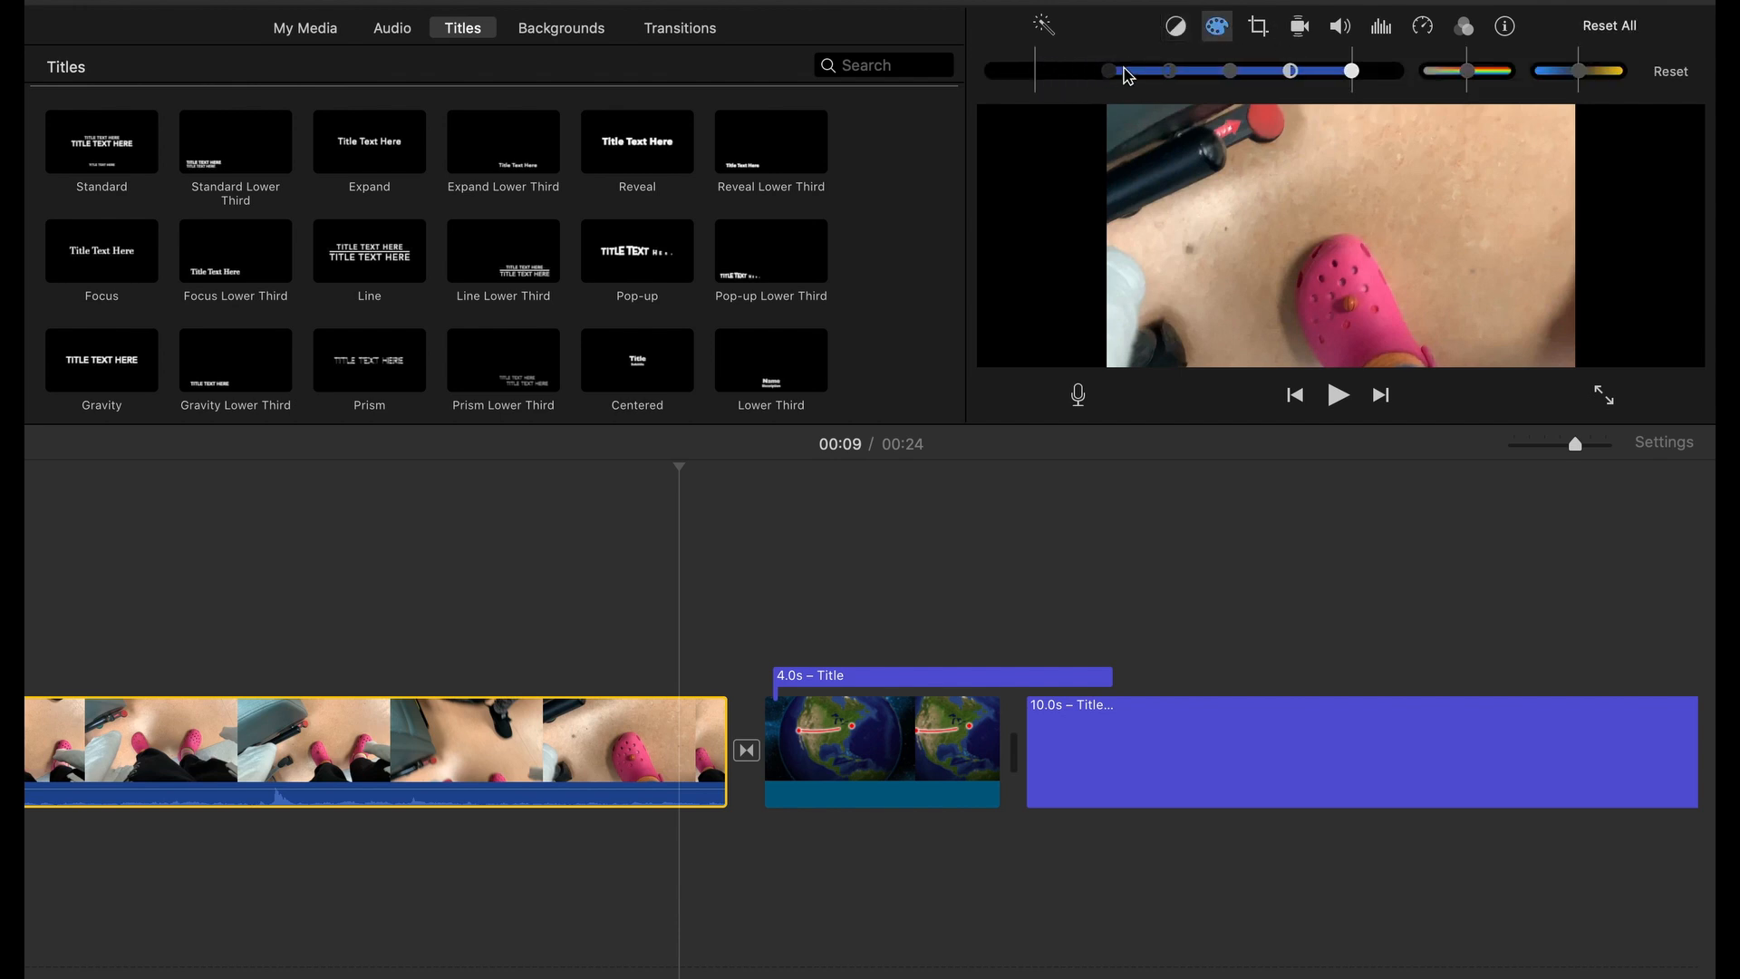
left_click_drag(1124, 76, 1180, 78)
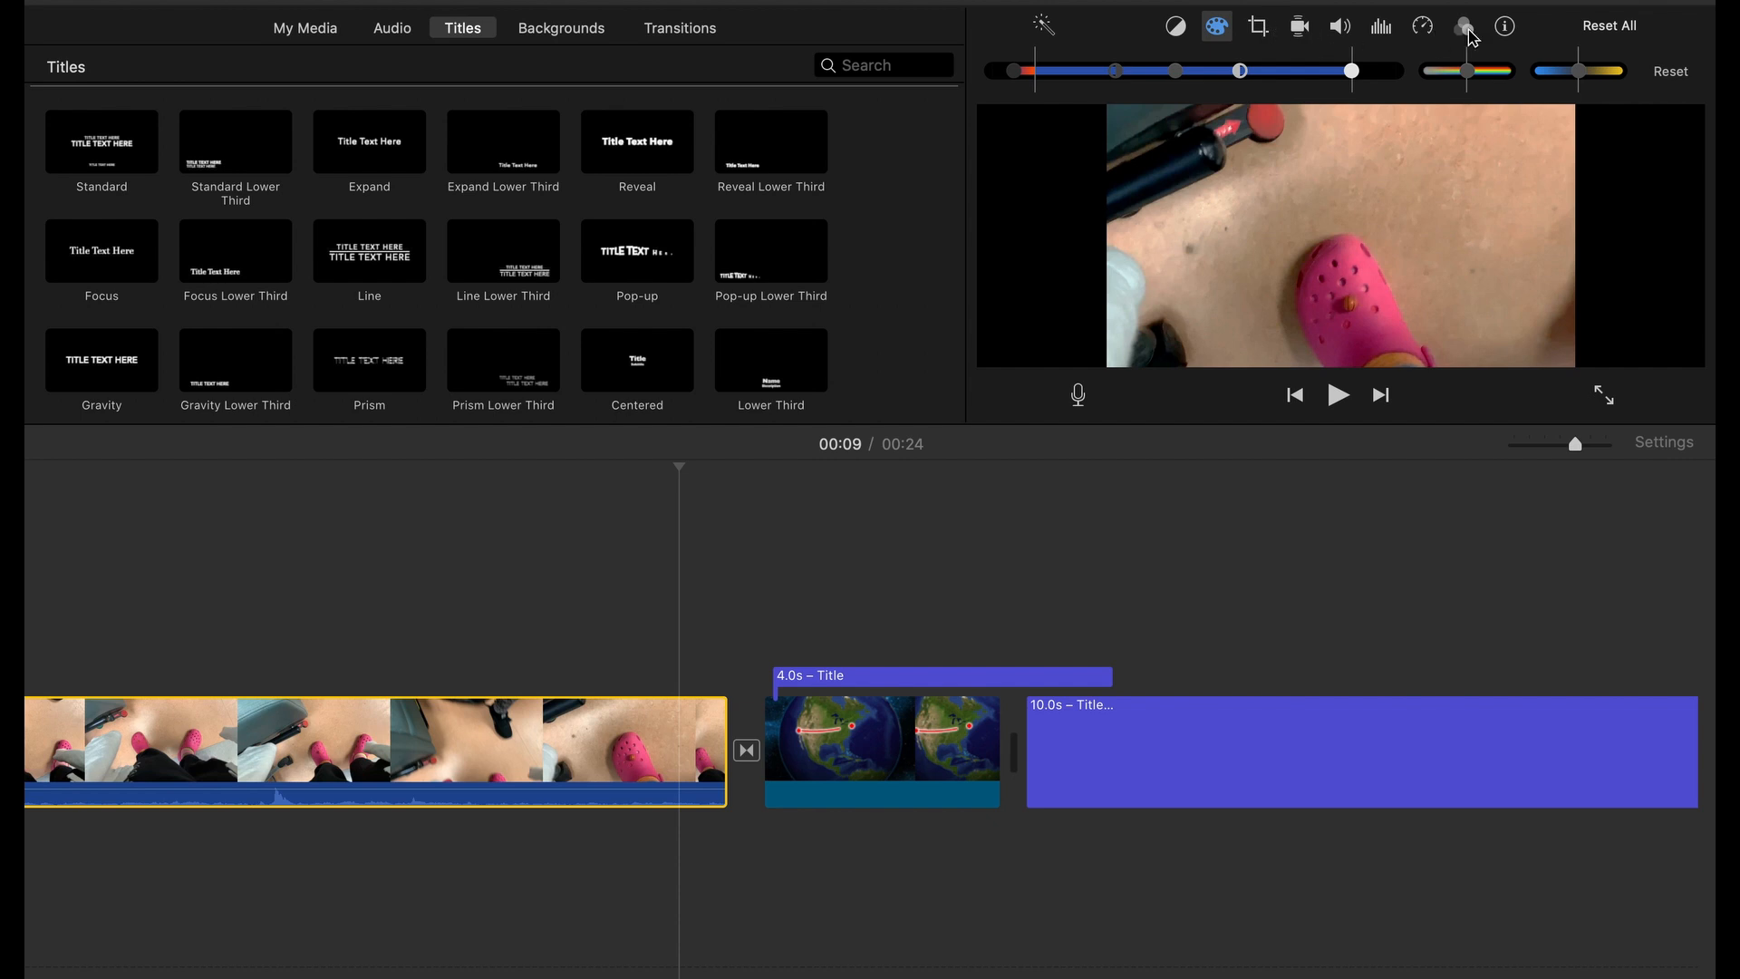
left_click(1468, 32)
left_click(1106, 80)
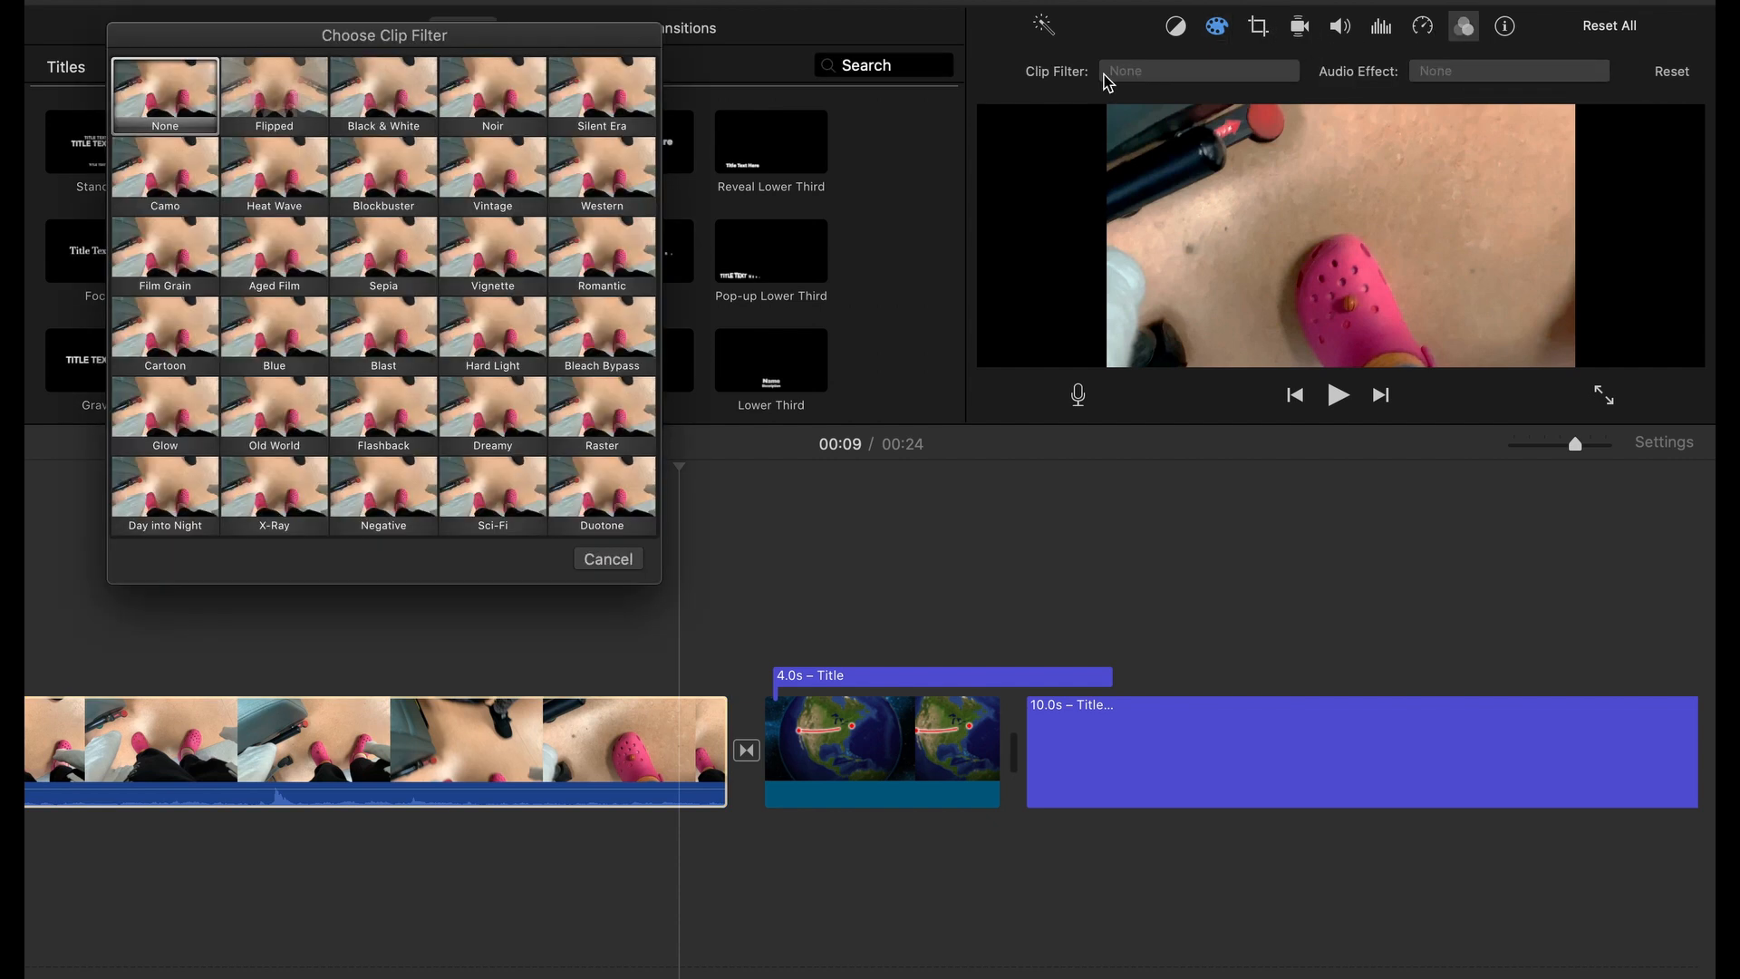
left_click(472, 183)
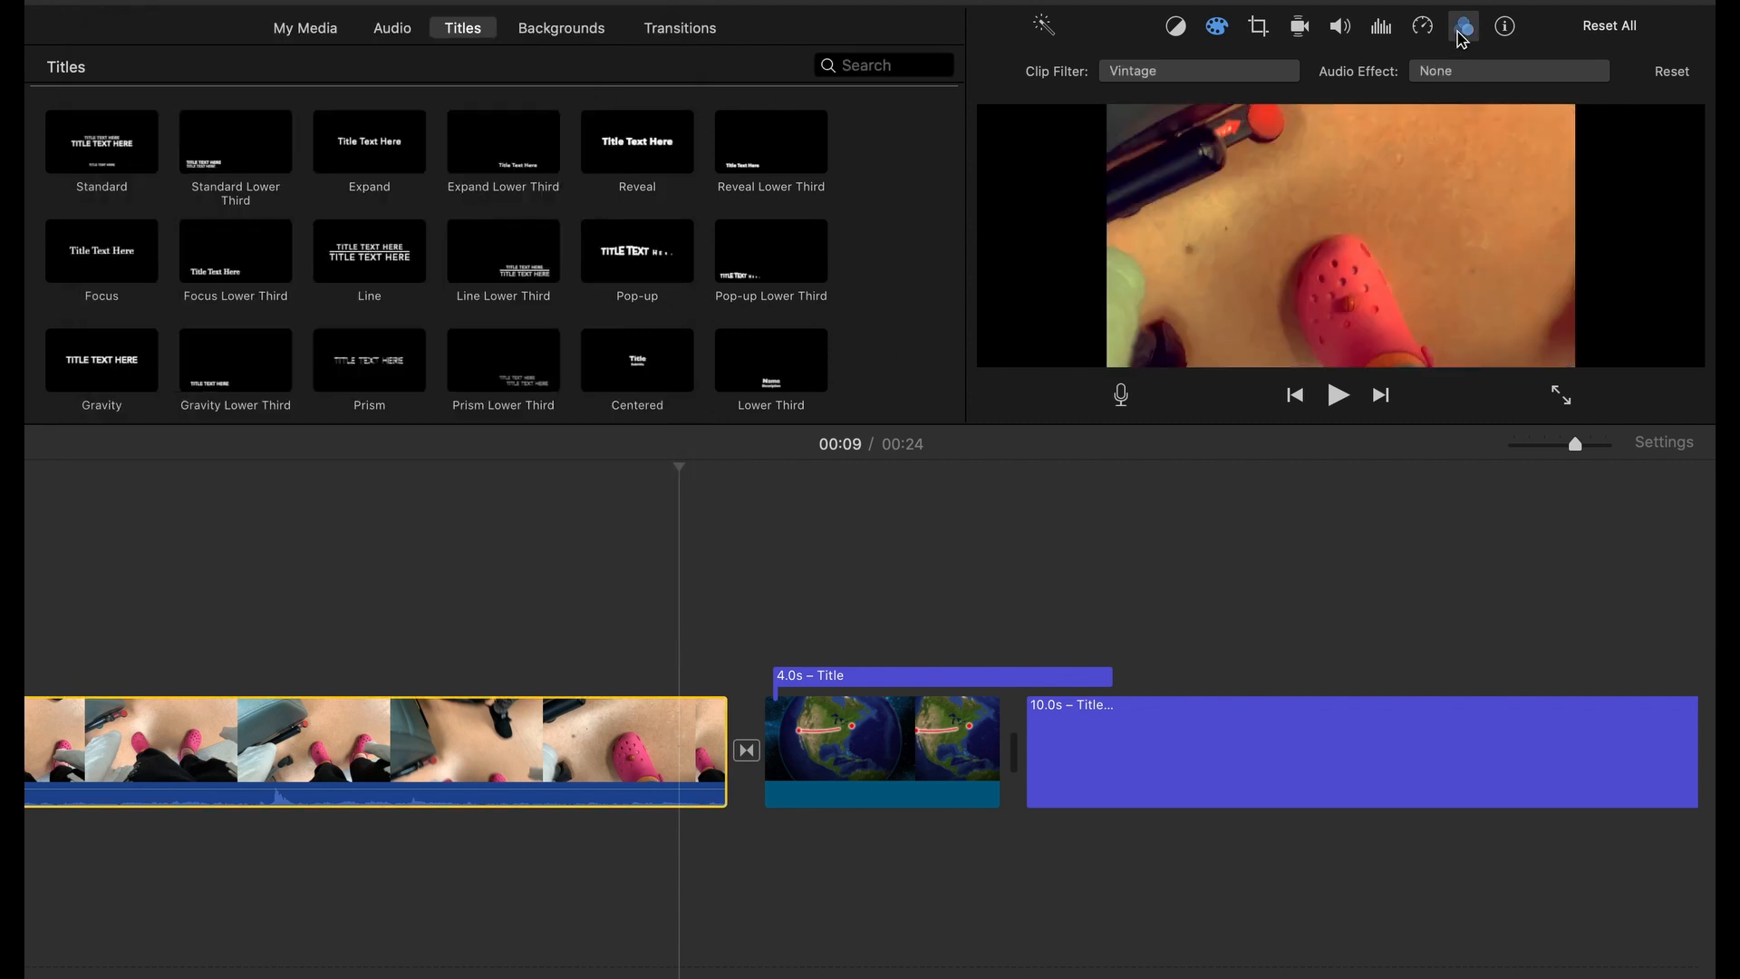
left_click(1462, 34)
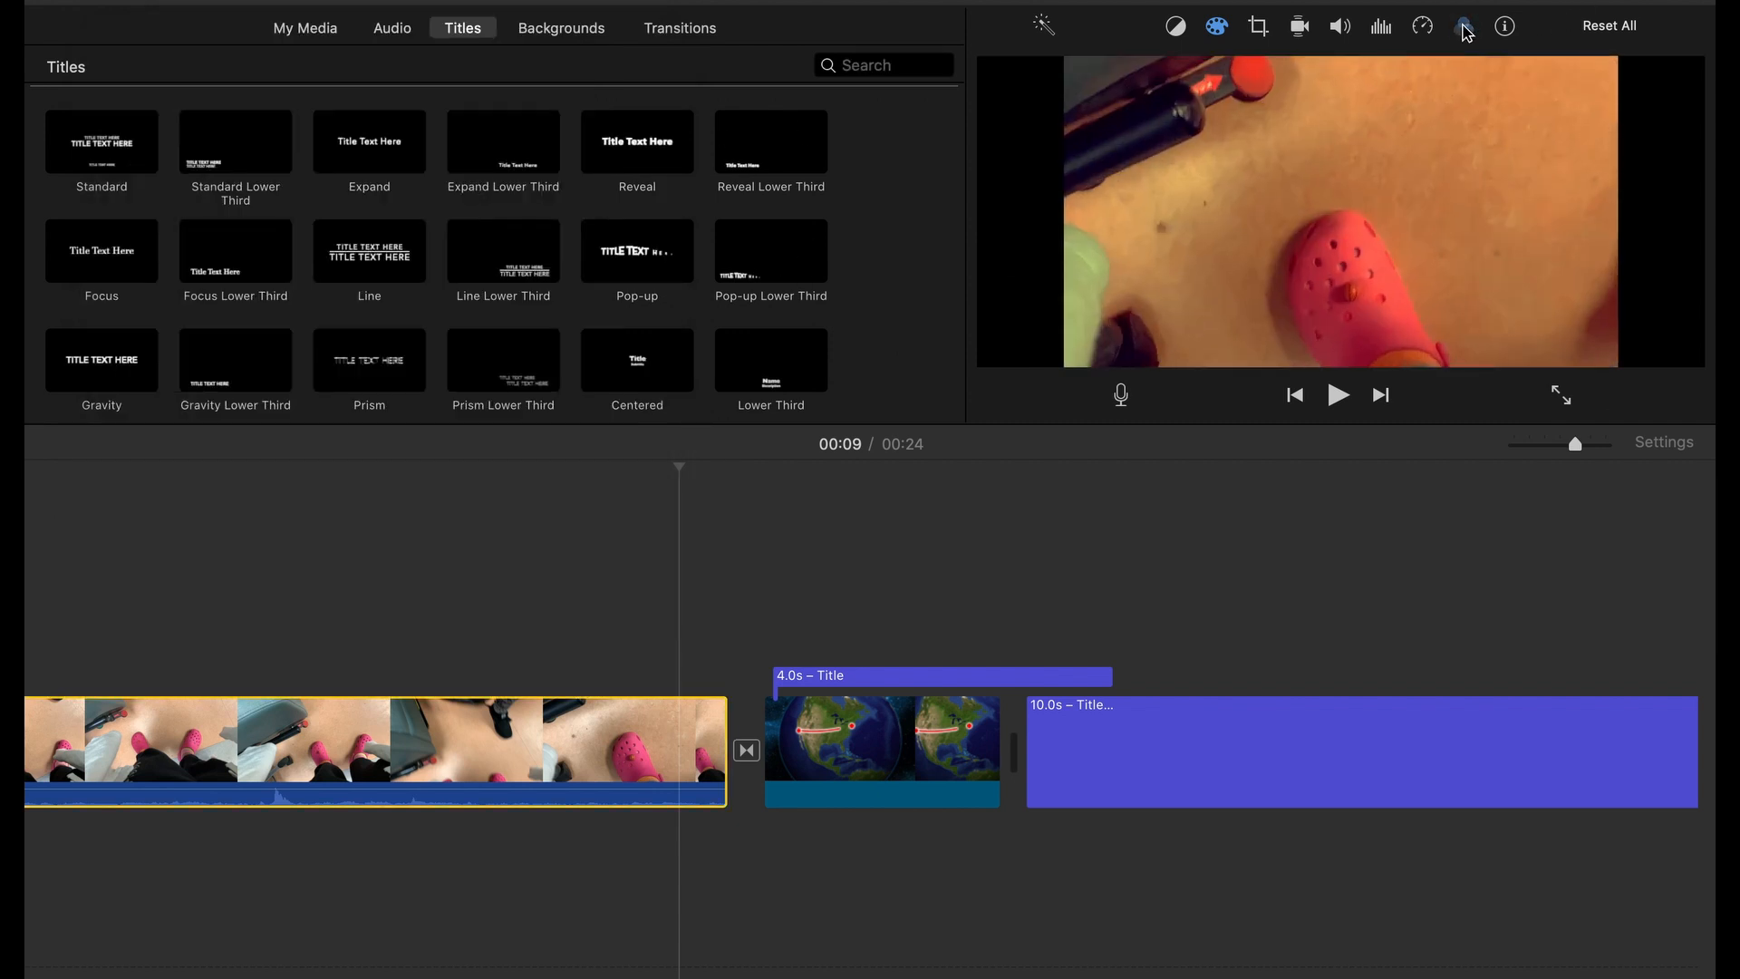
left_click(1463, 30)
left_click(1270, 76)
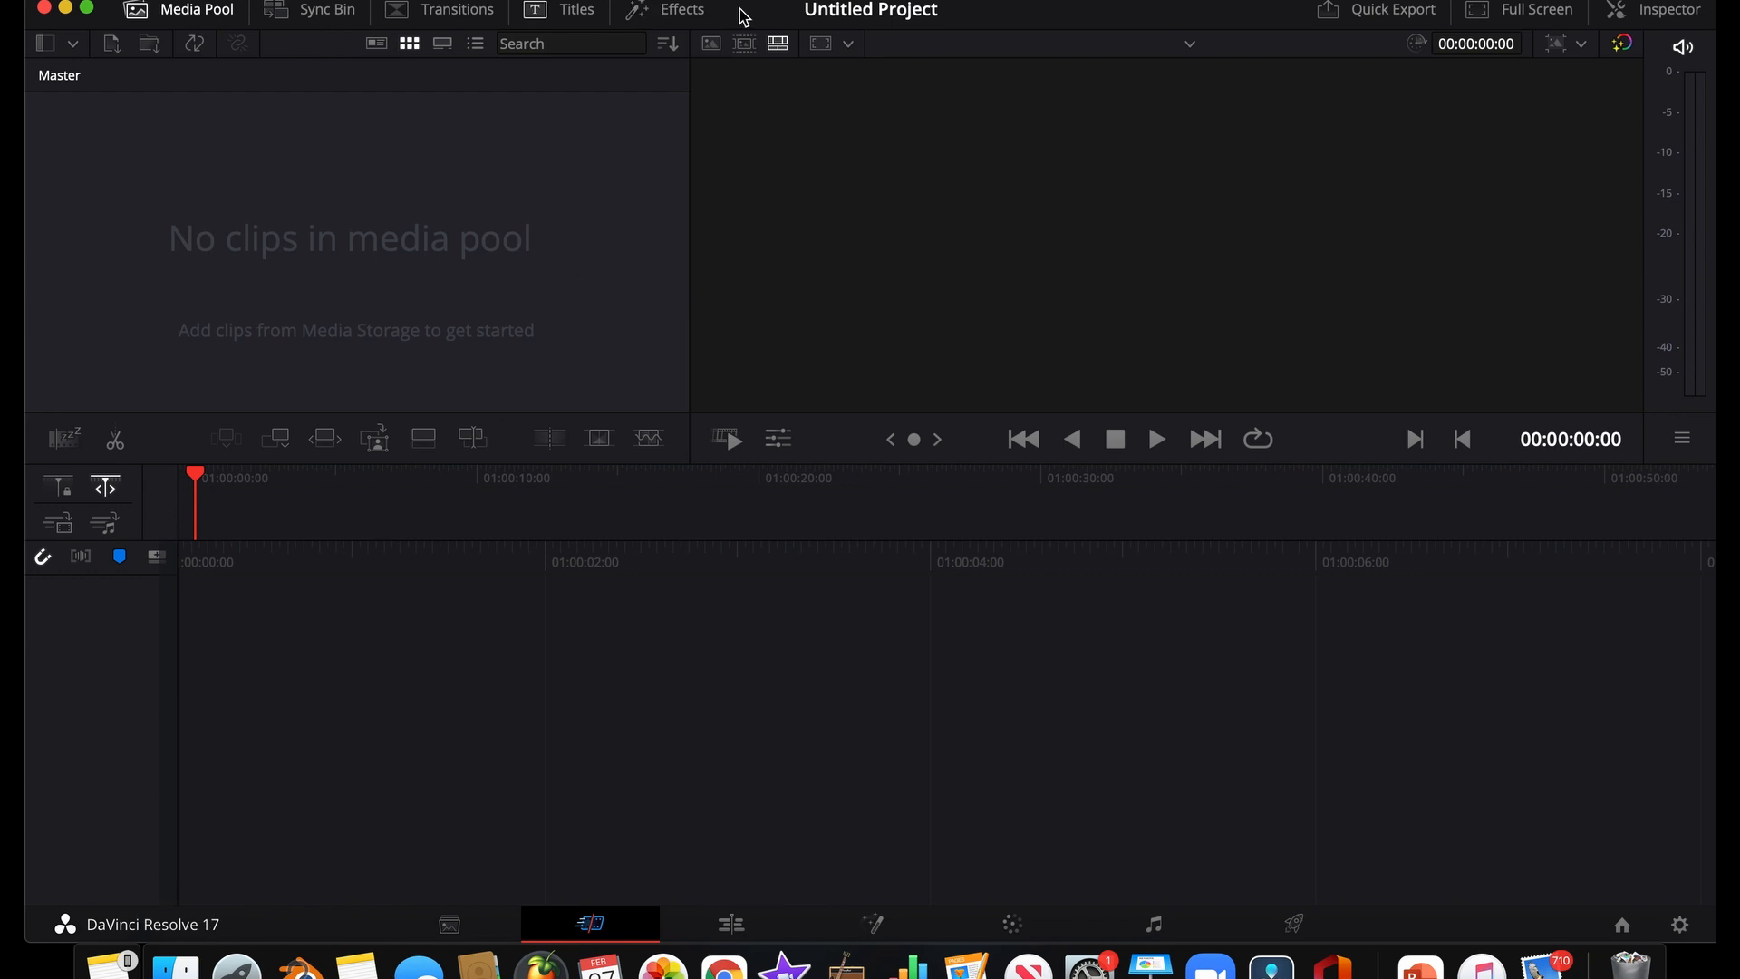
Switch to DaVinci Resolve and look through its Media, Cut, Edit, Fusion, Color, Fairlight and Deliver pages
mouse_move(739, 15)
left_mouse_down()
mouse_move(750, 43)
mouse_move(730, 11)
mouse_move(753, 6)
mouse_move(738, 5)
left_mouse_up()
left_click(453, 932)
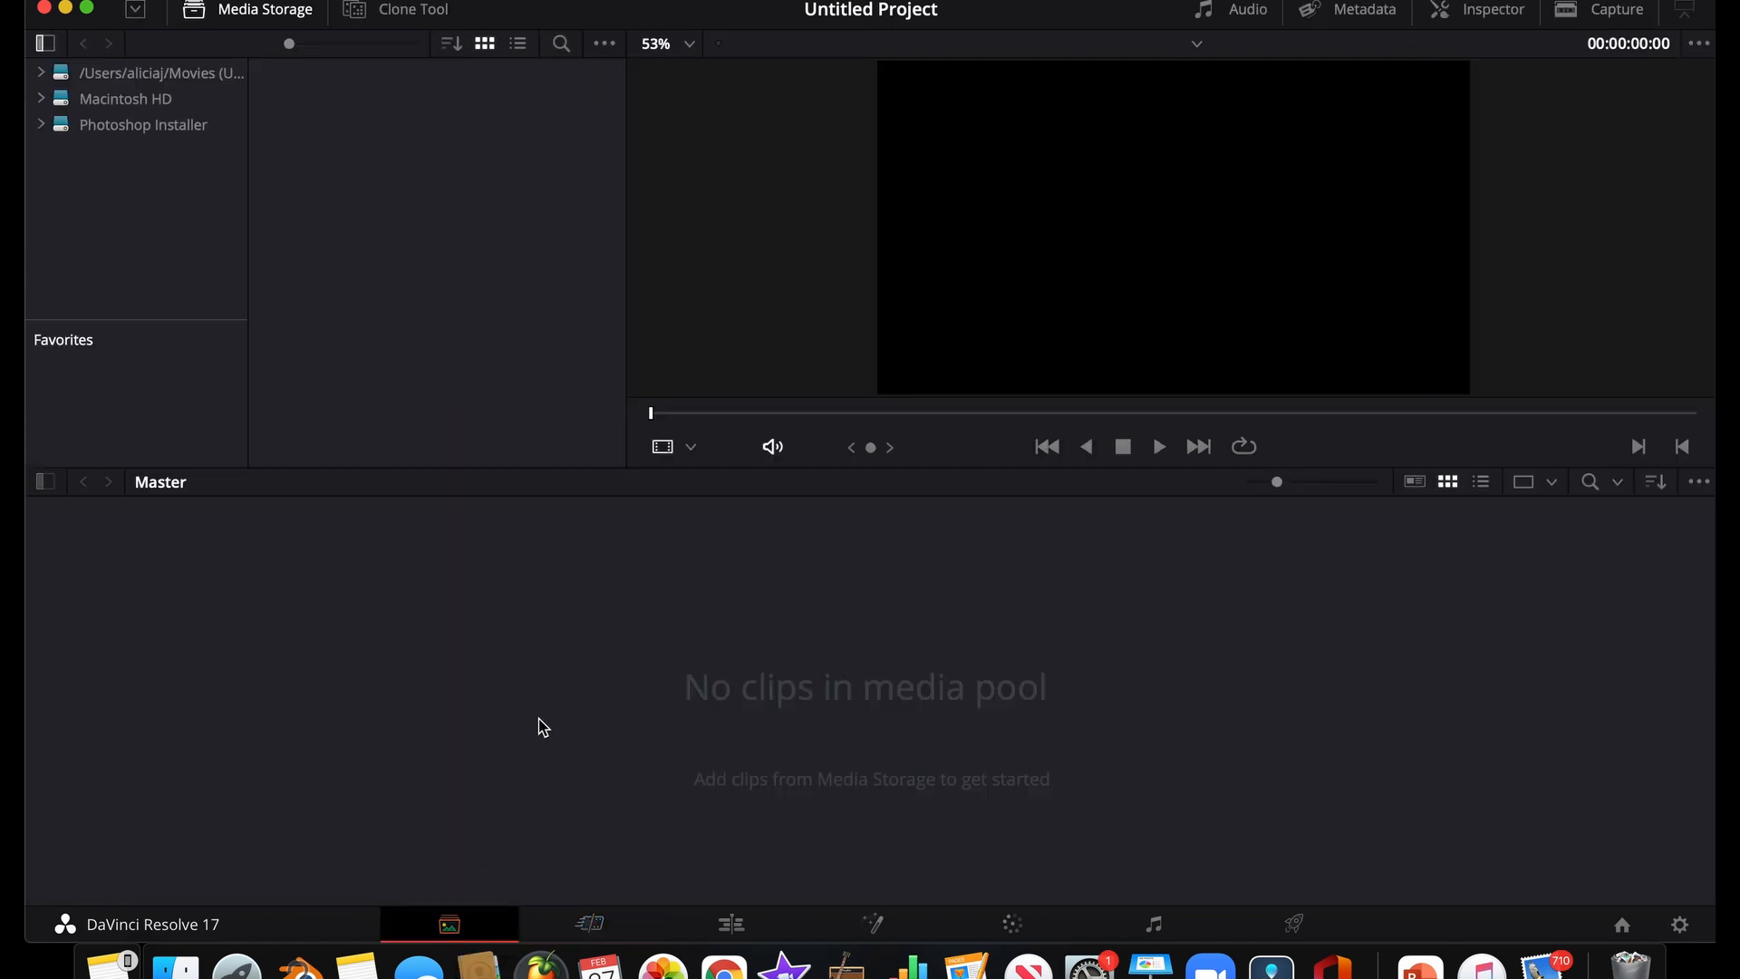
left_click(590, 922)
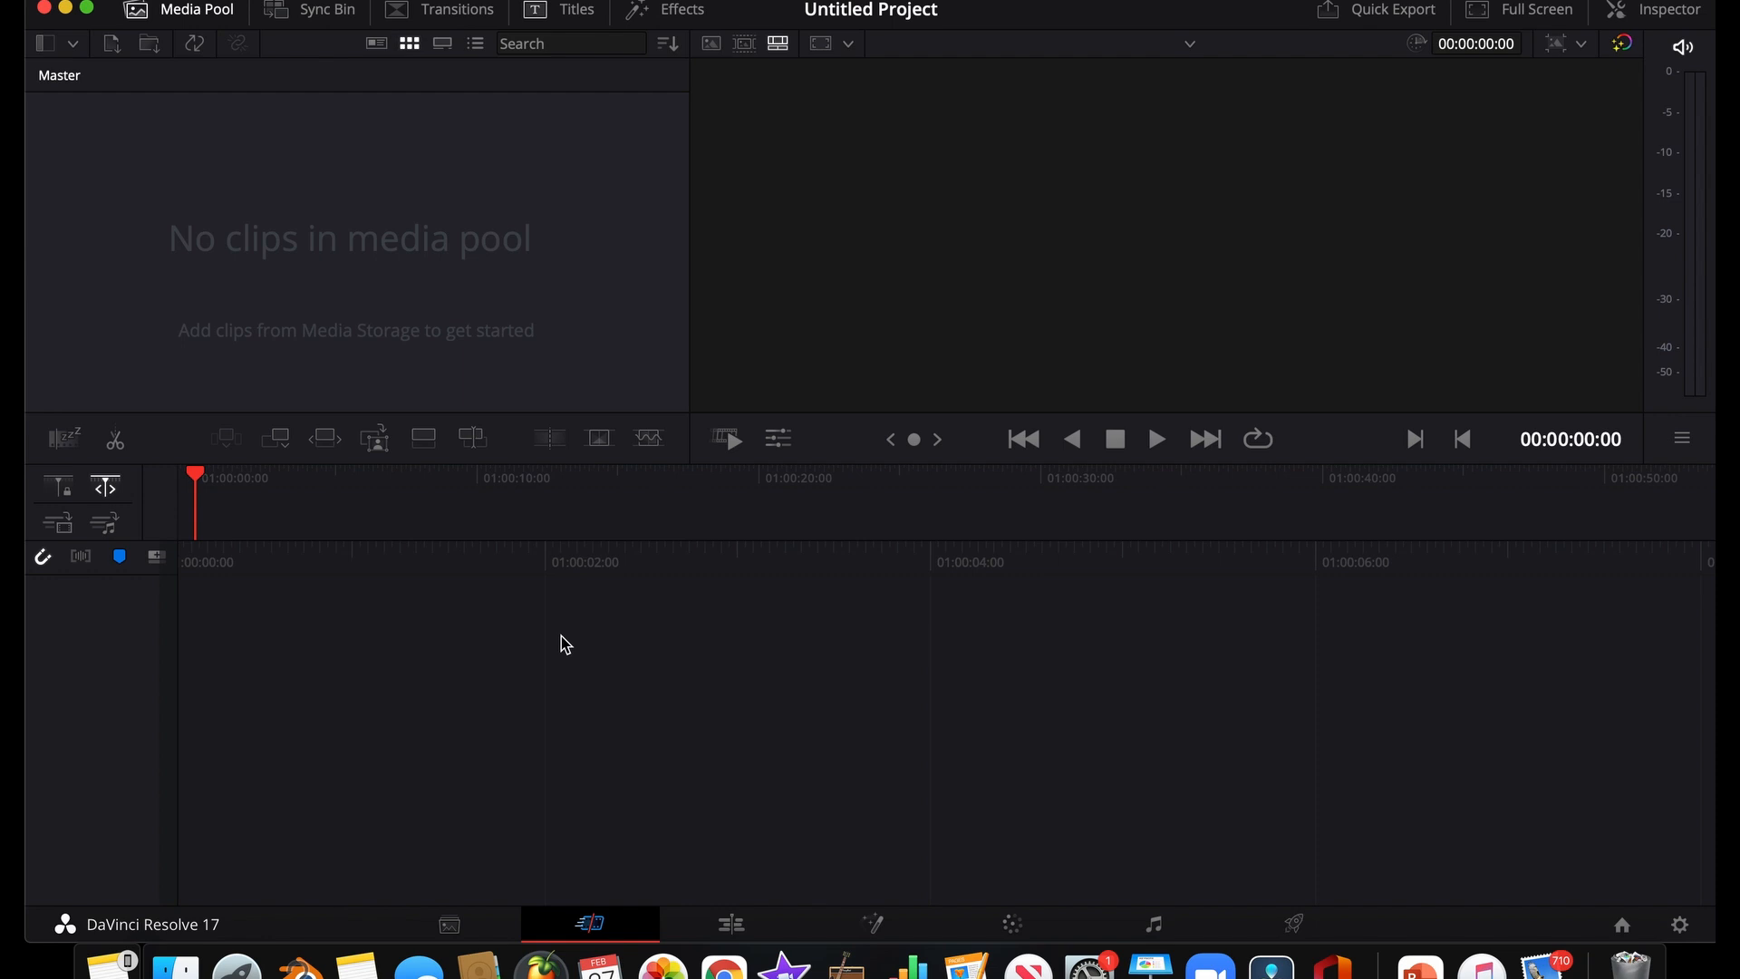
left_click(736, 922)
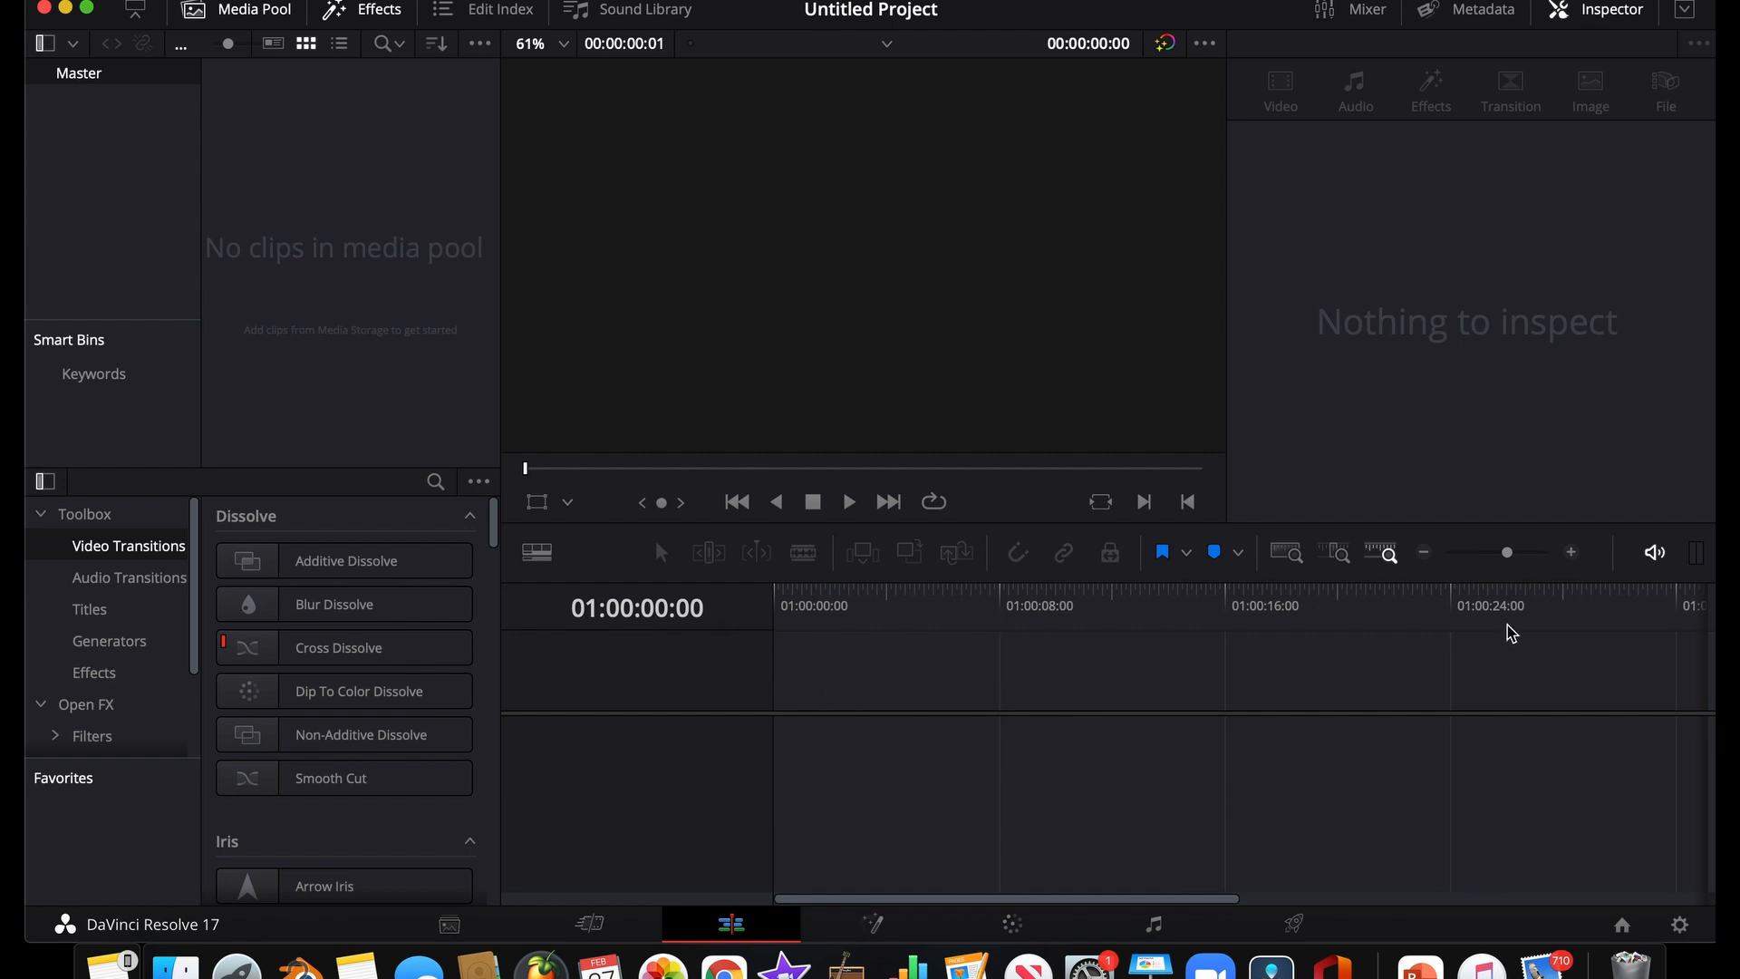
left_click(873, 920)
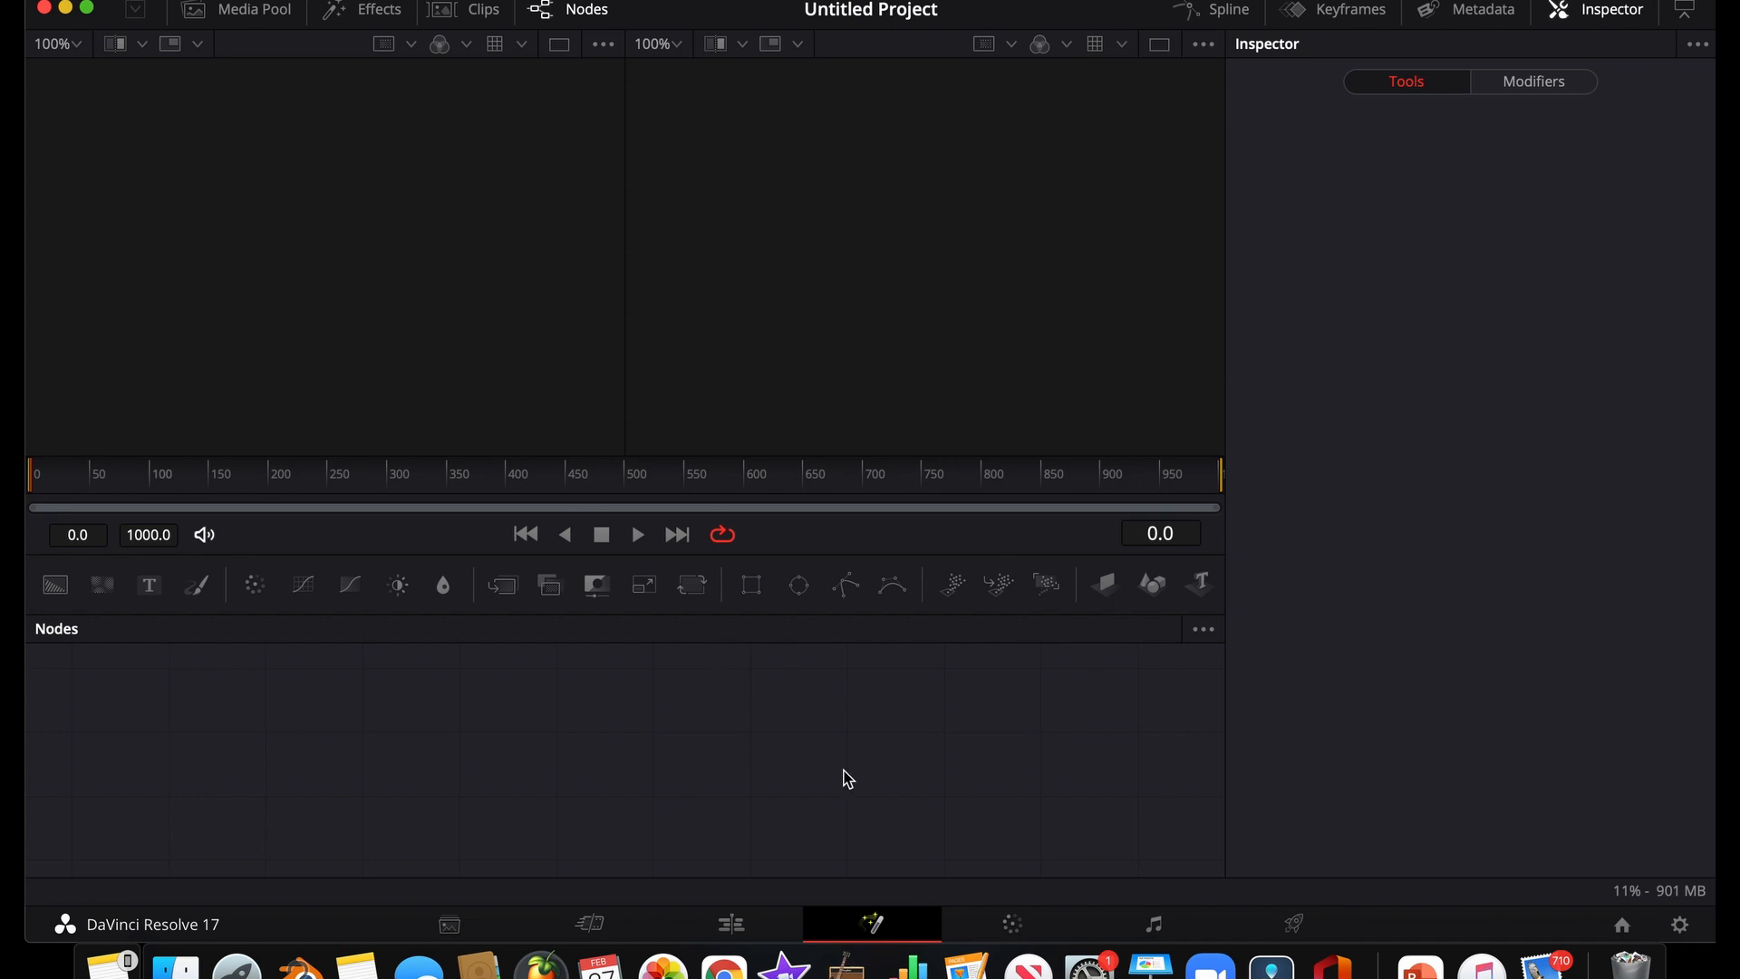
left_click(997, 925)
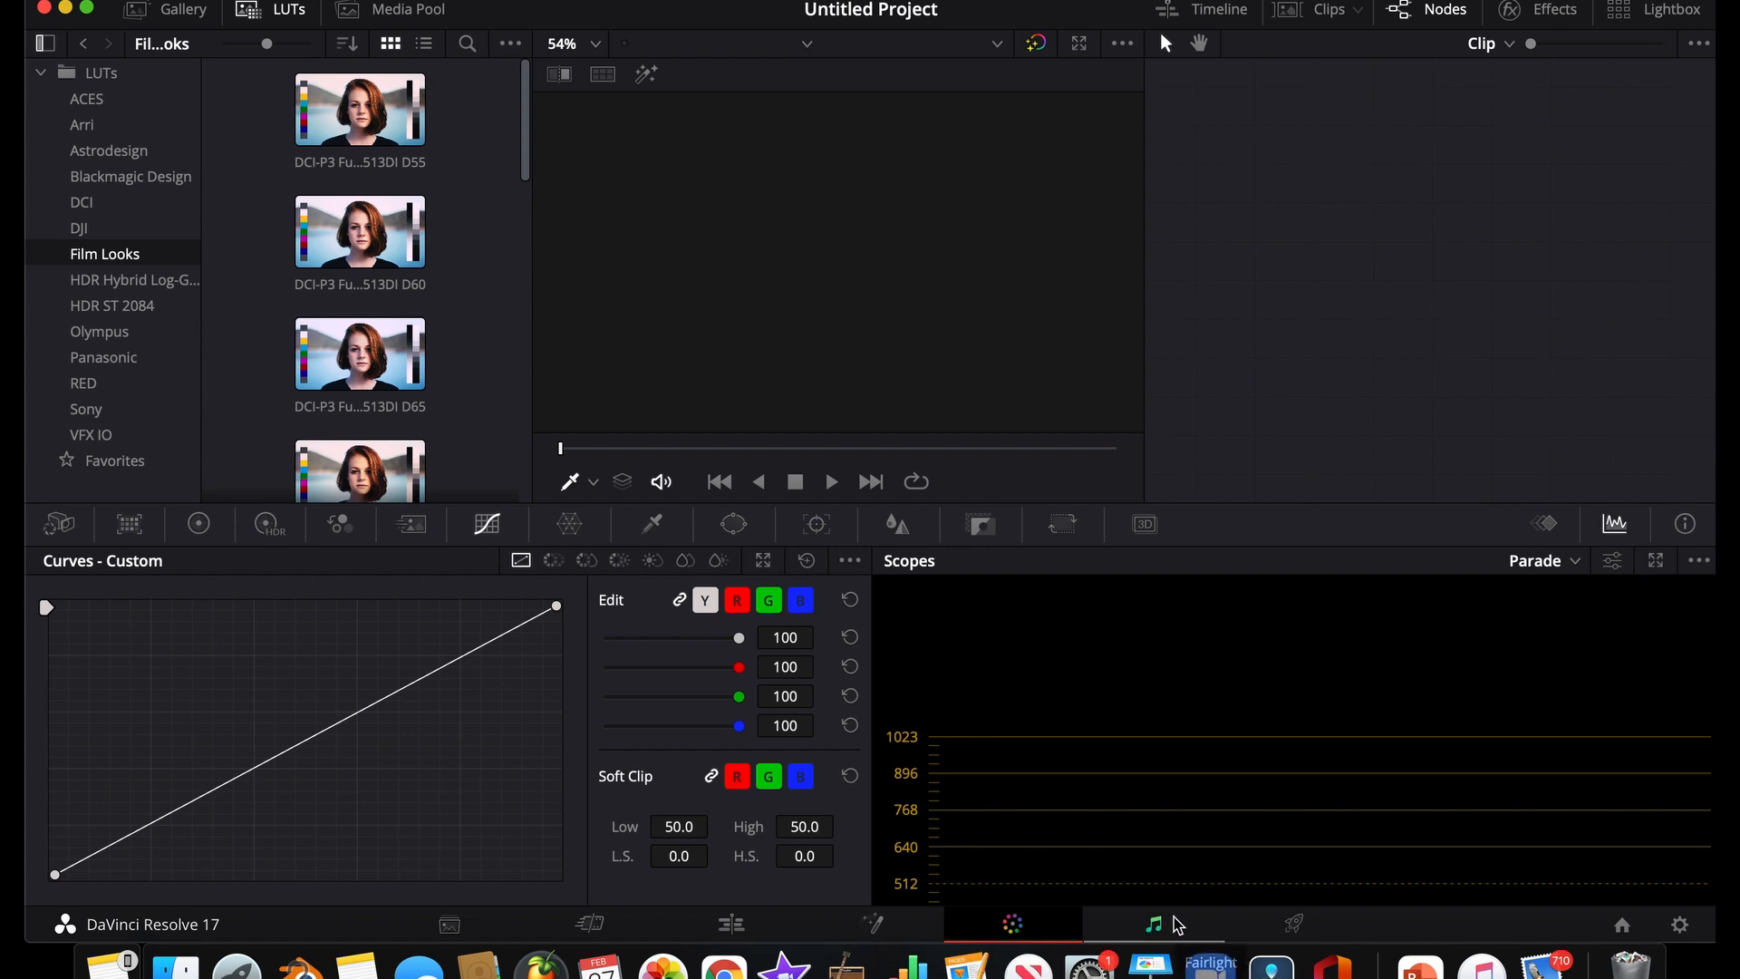
left_click(1174, 924)
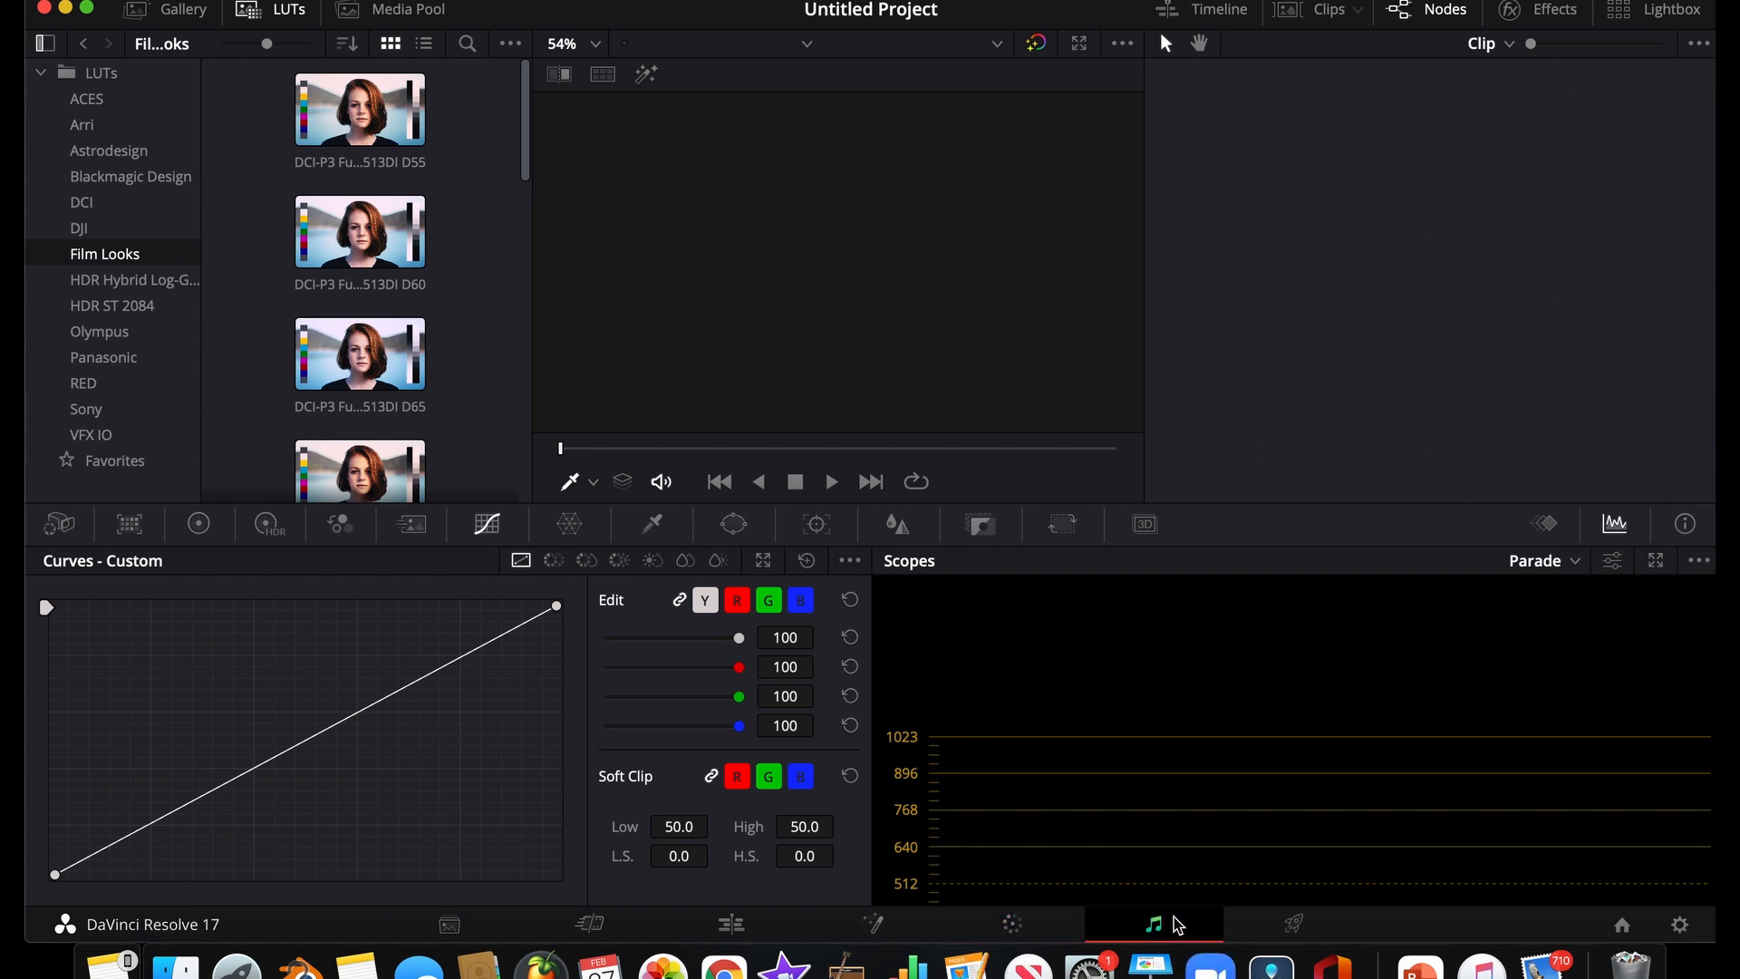
left_click(1317, 931)
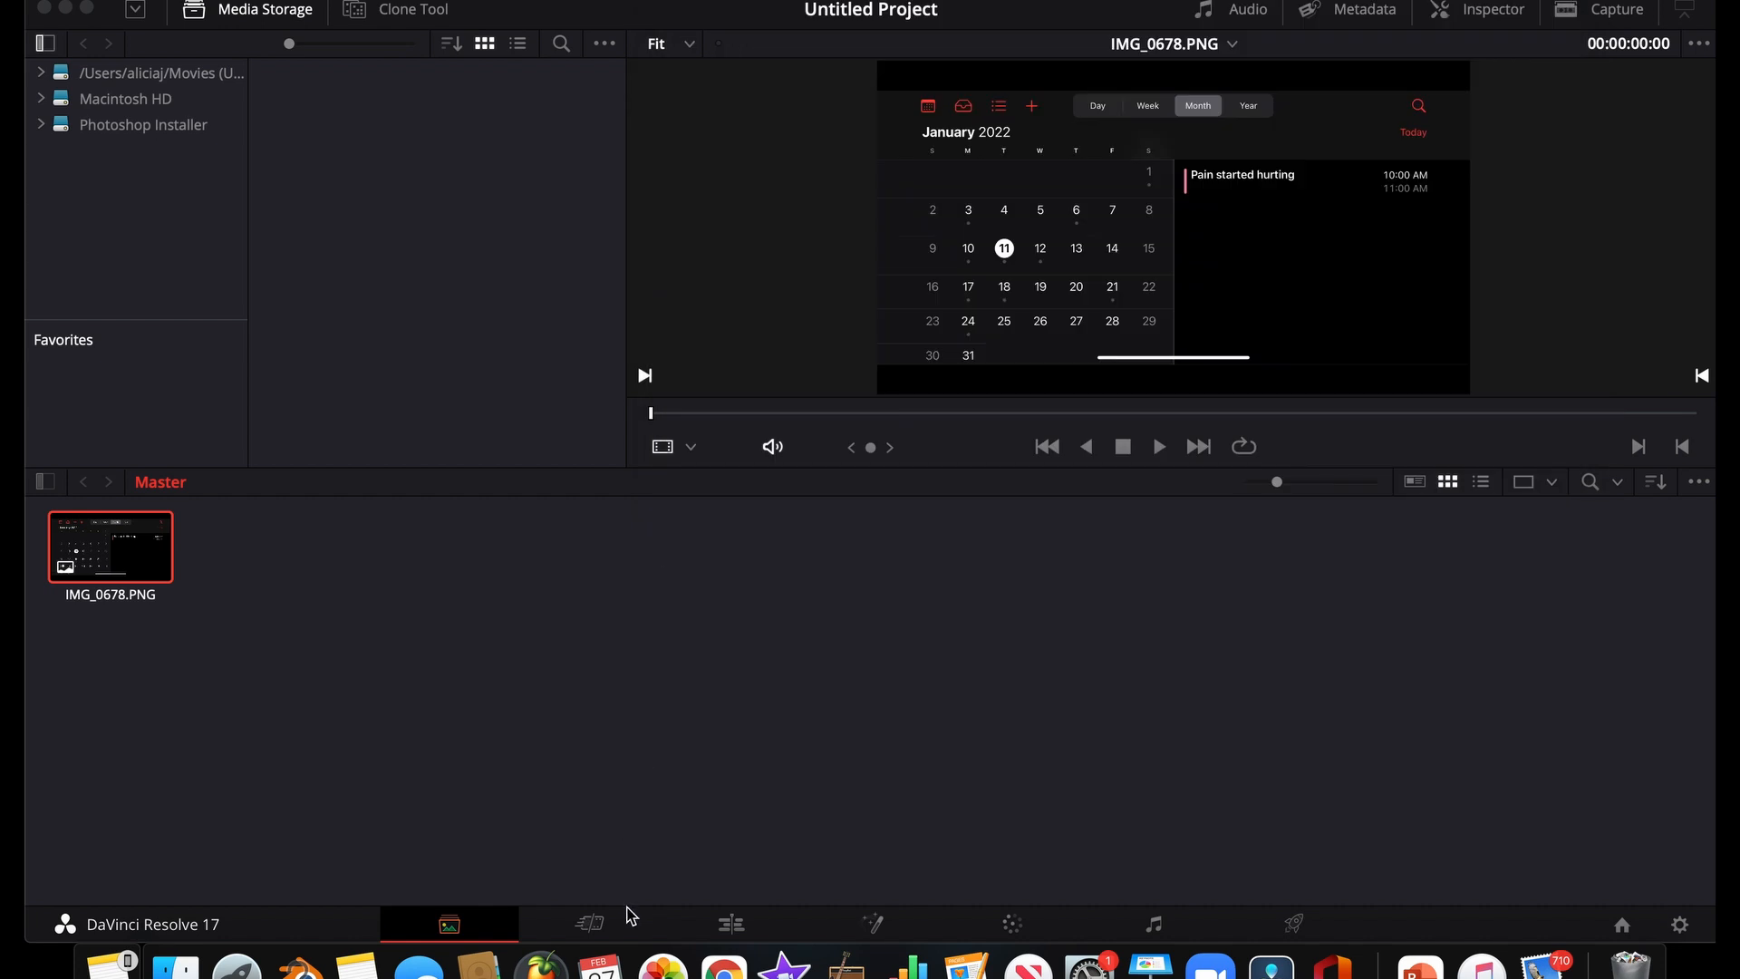
Place the IMG_0678.PNG image at the start of the empty timeline on the Edit page
left_click(585, 927)
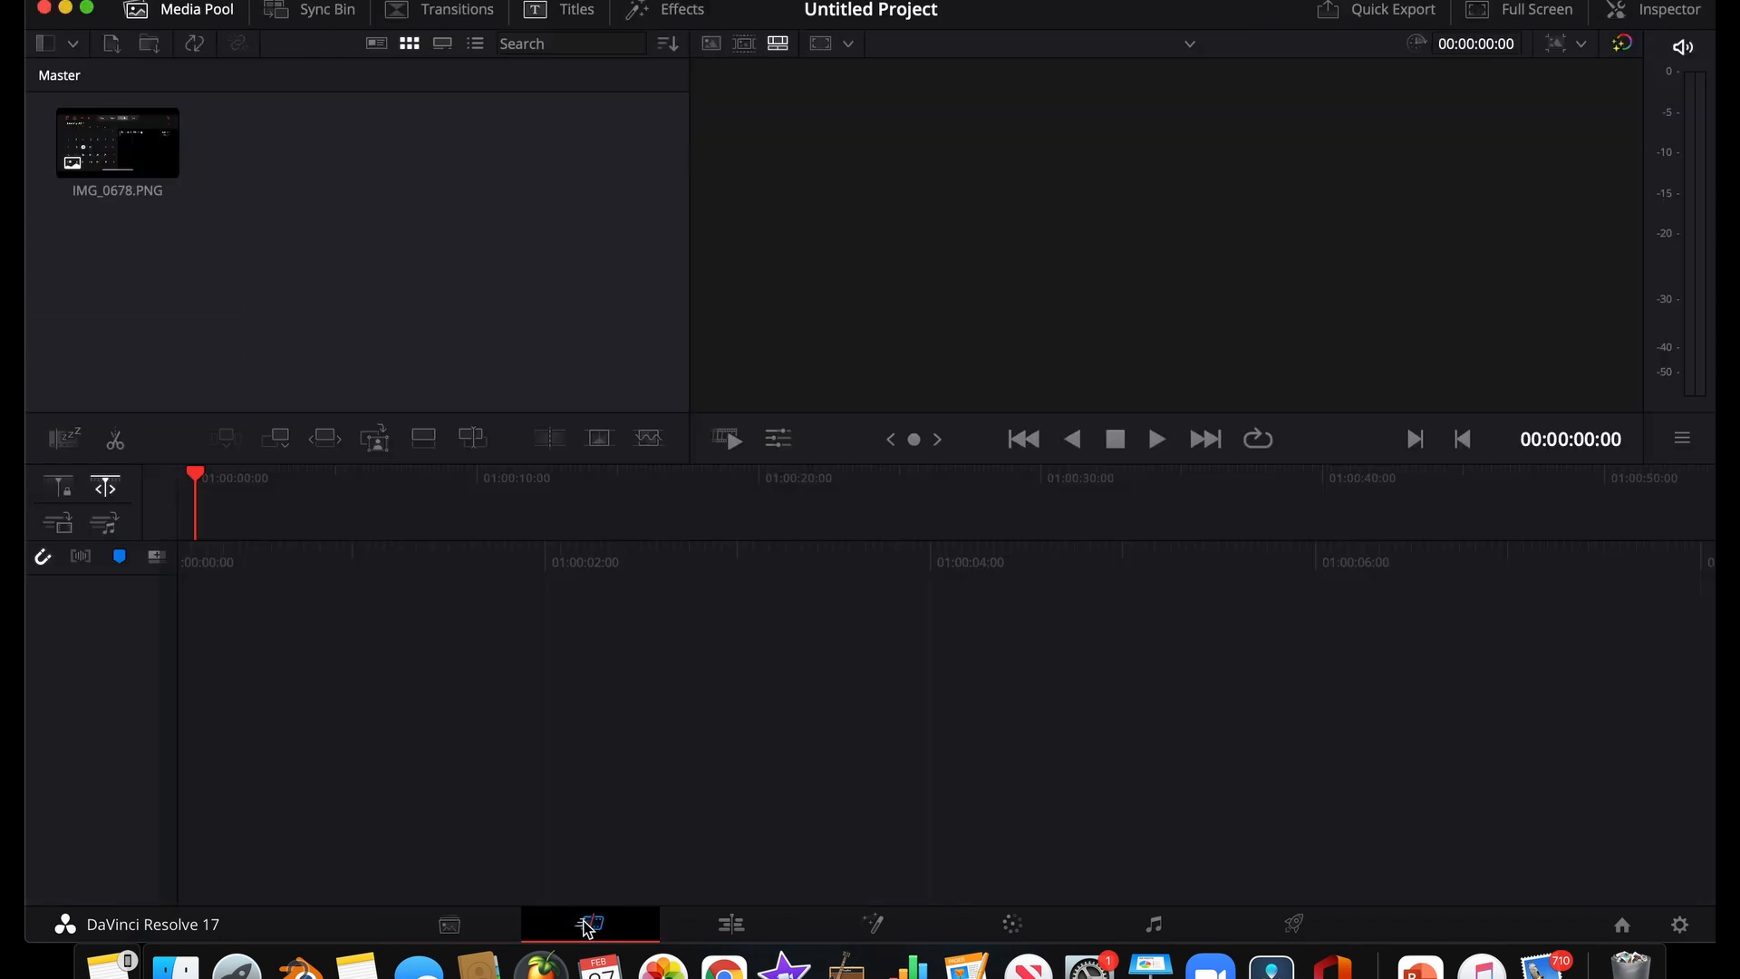
left_click(731, 923)
left_click_drag(340, 109, 837, 727)
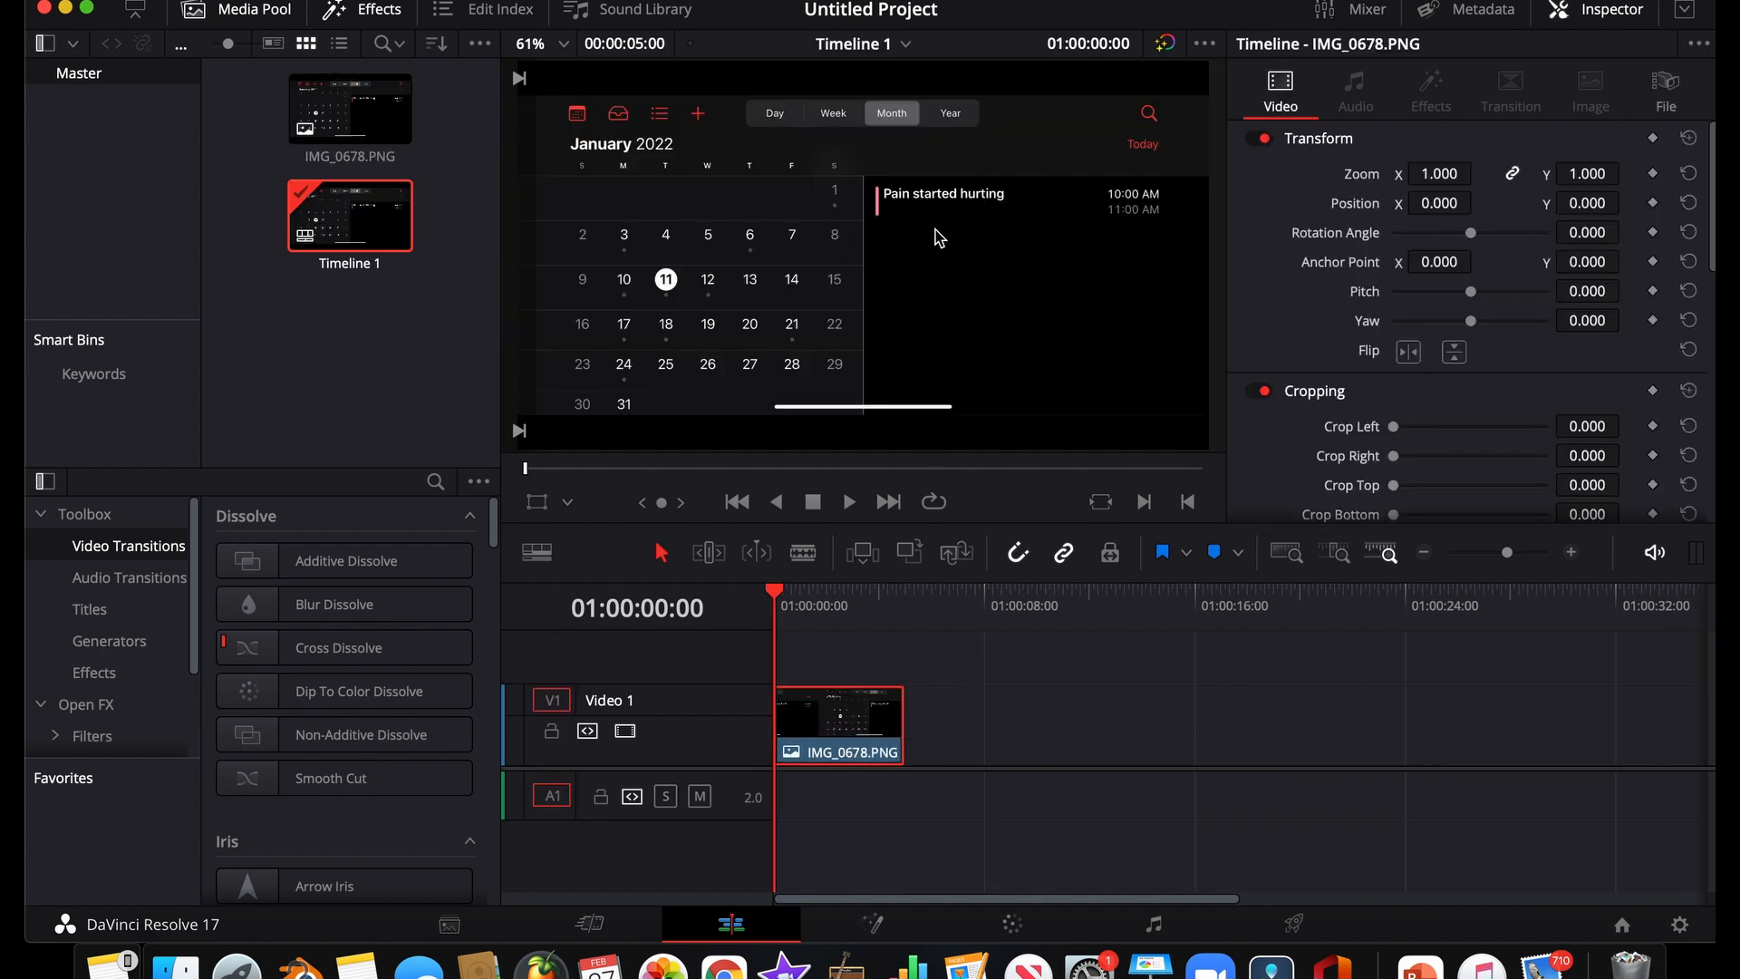
Delete the IMG_0678.PNG clip from the timeline
mouse_move(770, 14)
left_mouse_down()
mouse_move(970, 14)
mouse_move(802, 14)
left_mouse_up()
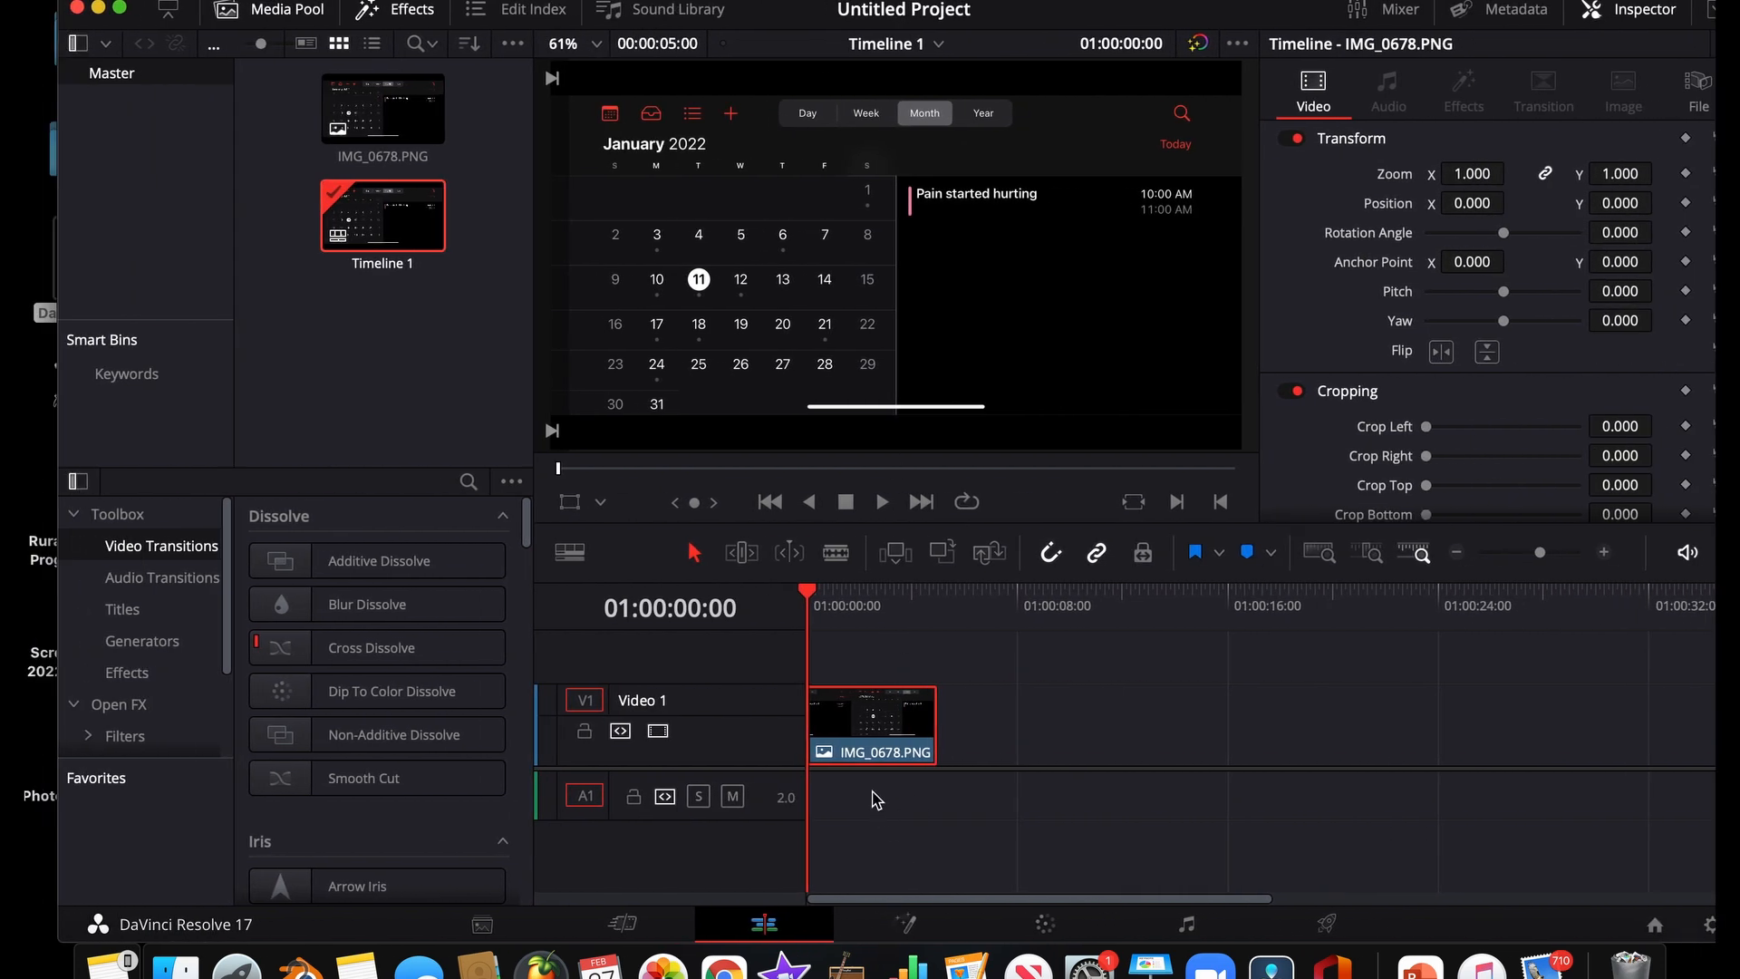
right_click(866, 751)
left_click(939, 345)
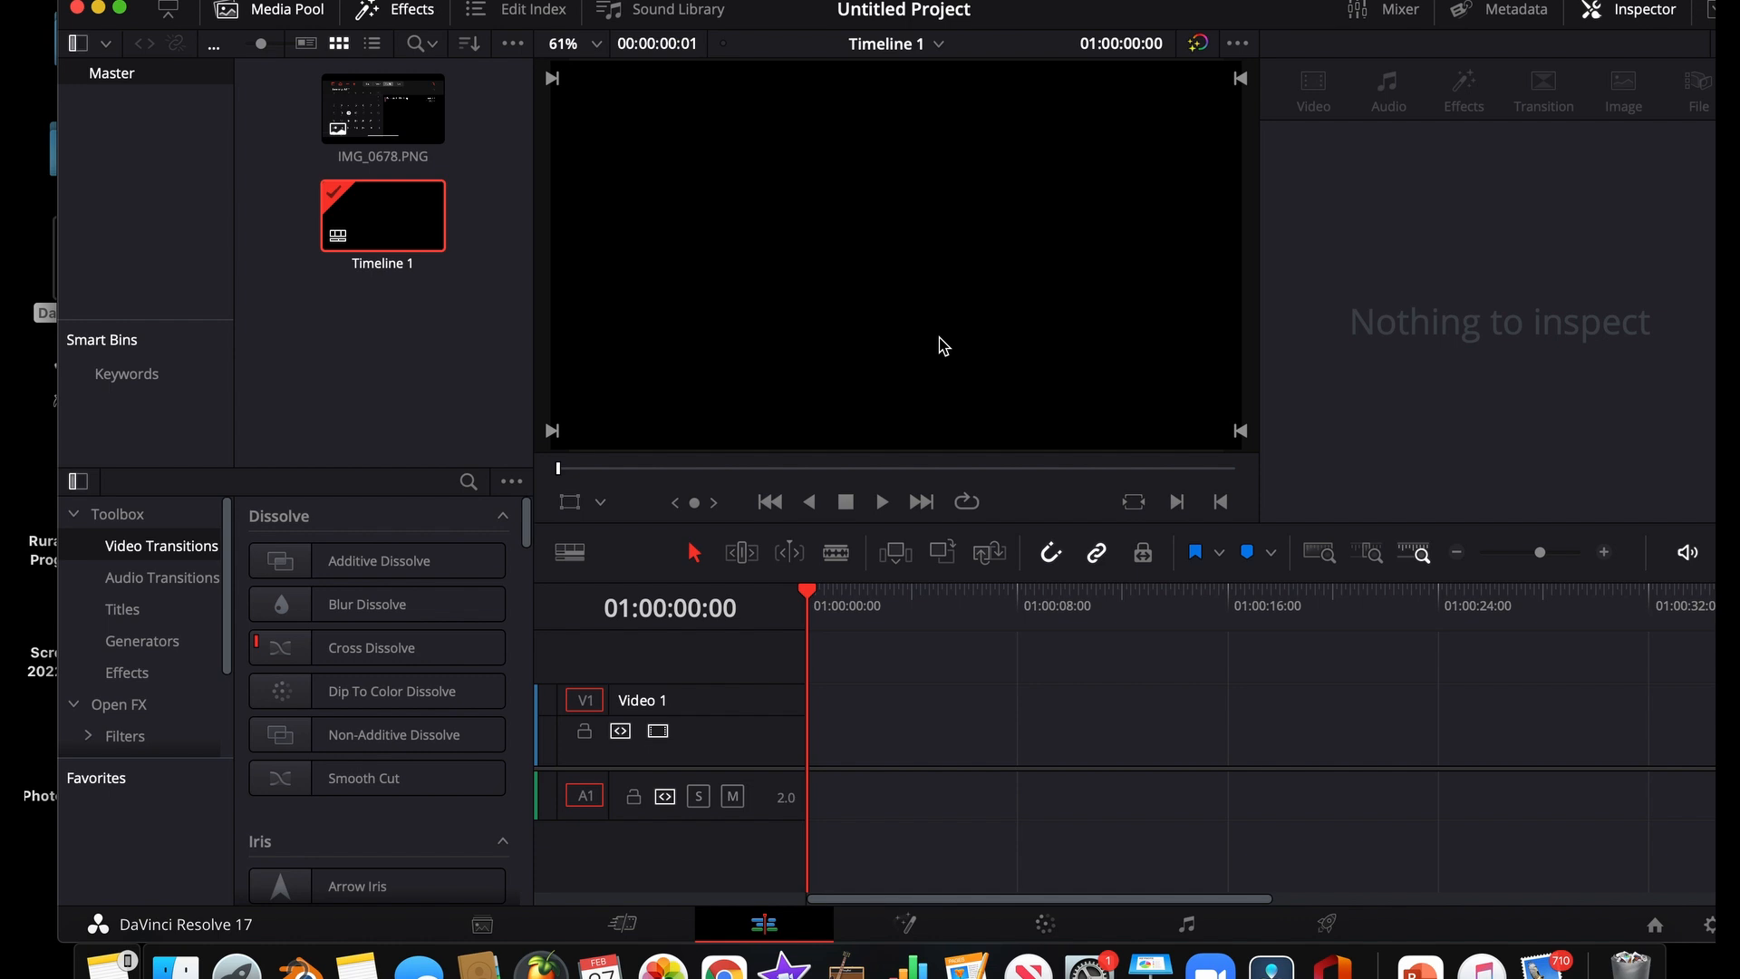
Bring Hoop Vlog.mov into the project and apply the Burn Away transition at the cut between its two timeline clips
left_click(482, 925)
left_click(763, 925)
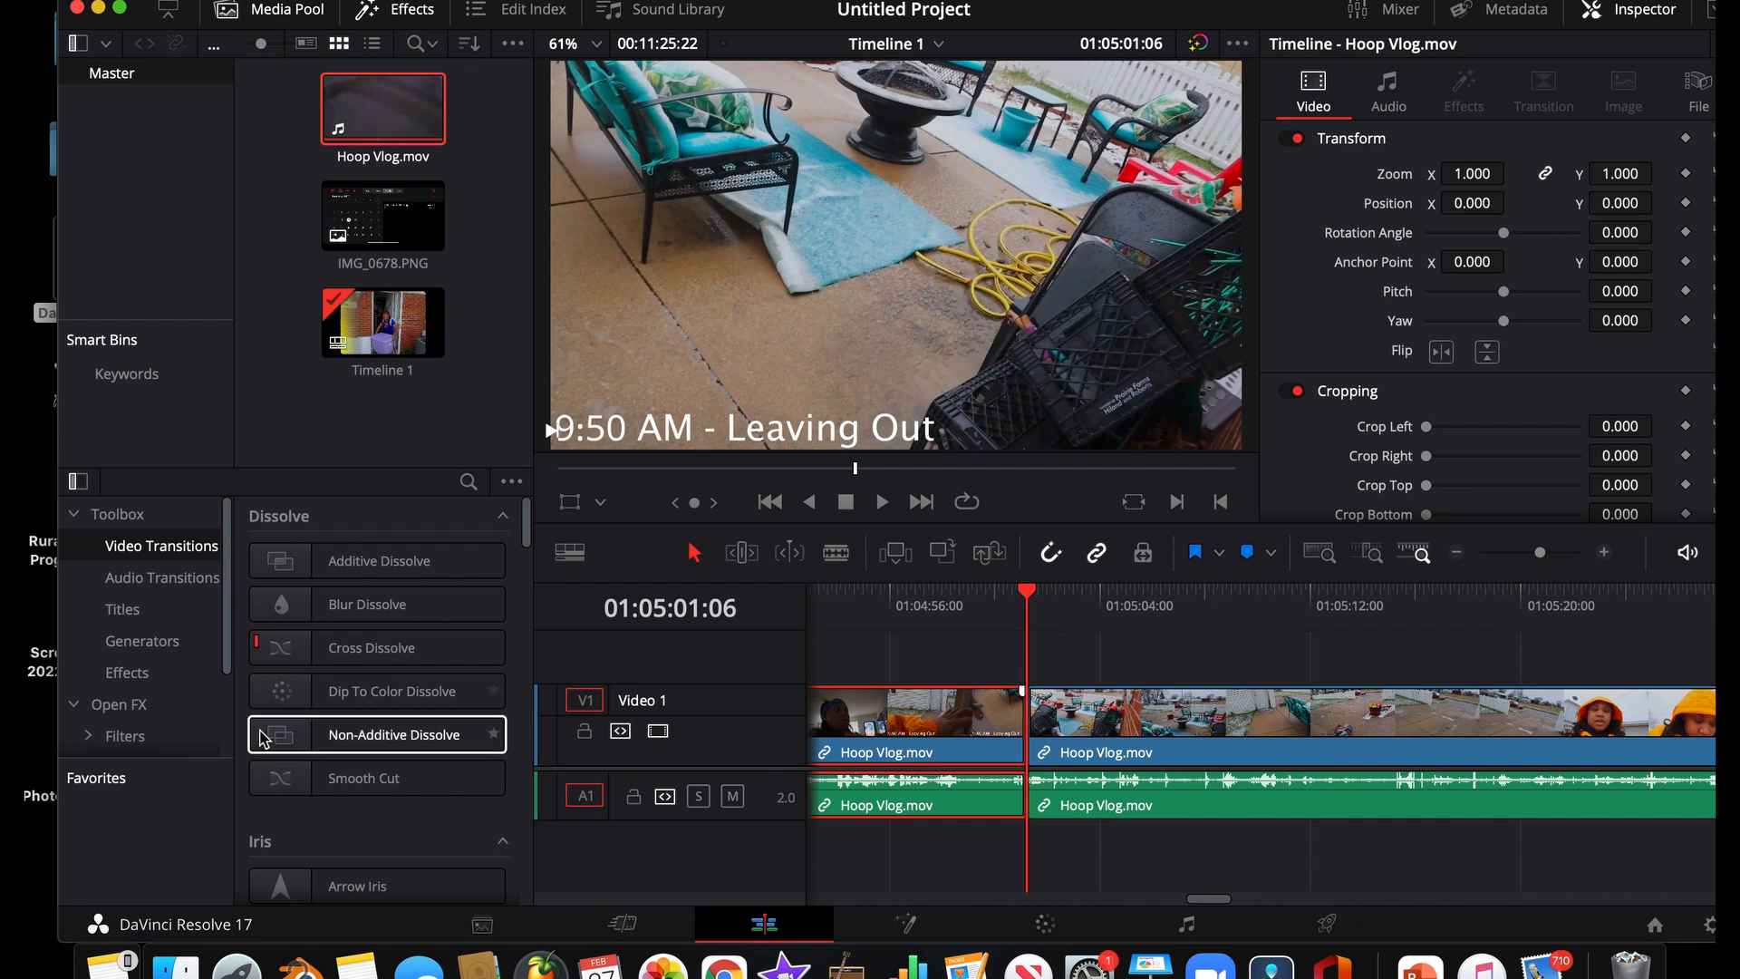
scroll(263, 732, "down", 5)
scroll(263, 736, "down", 5)
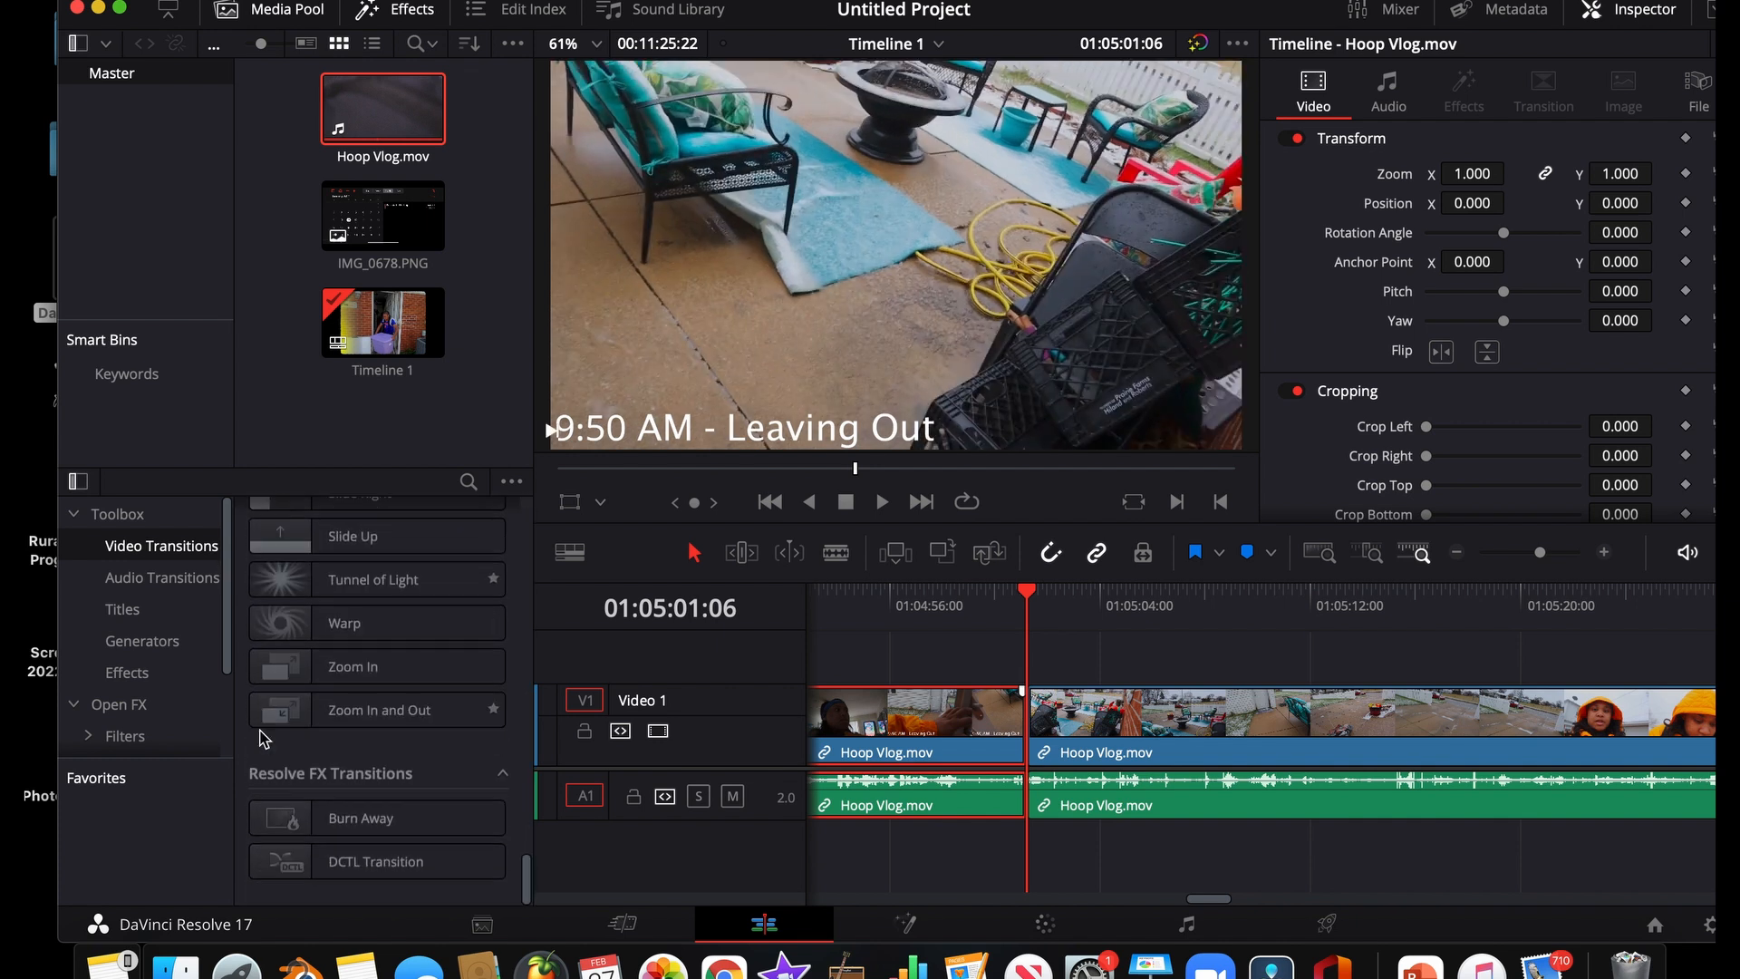
left_click(268, 817)
mouse_move(269, 817)
left_mouse_down()
mouse_move(1042, 627)
mouse_move(1025, 712)
left_mouse_up()
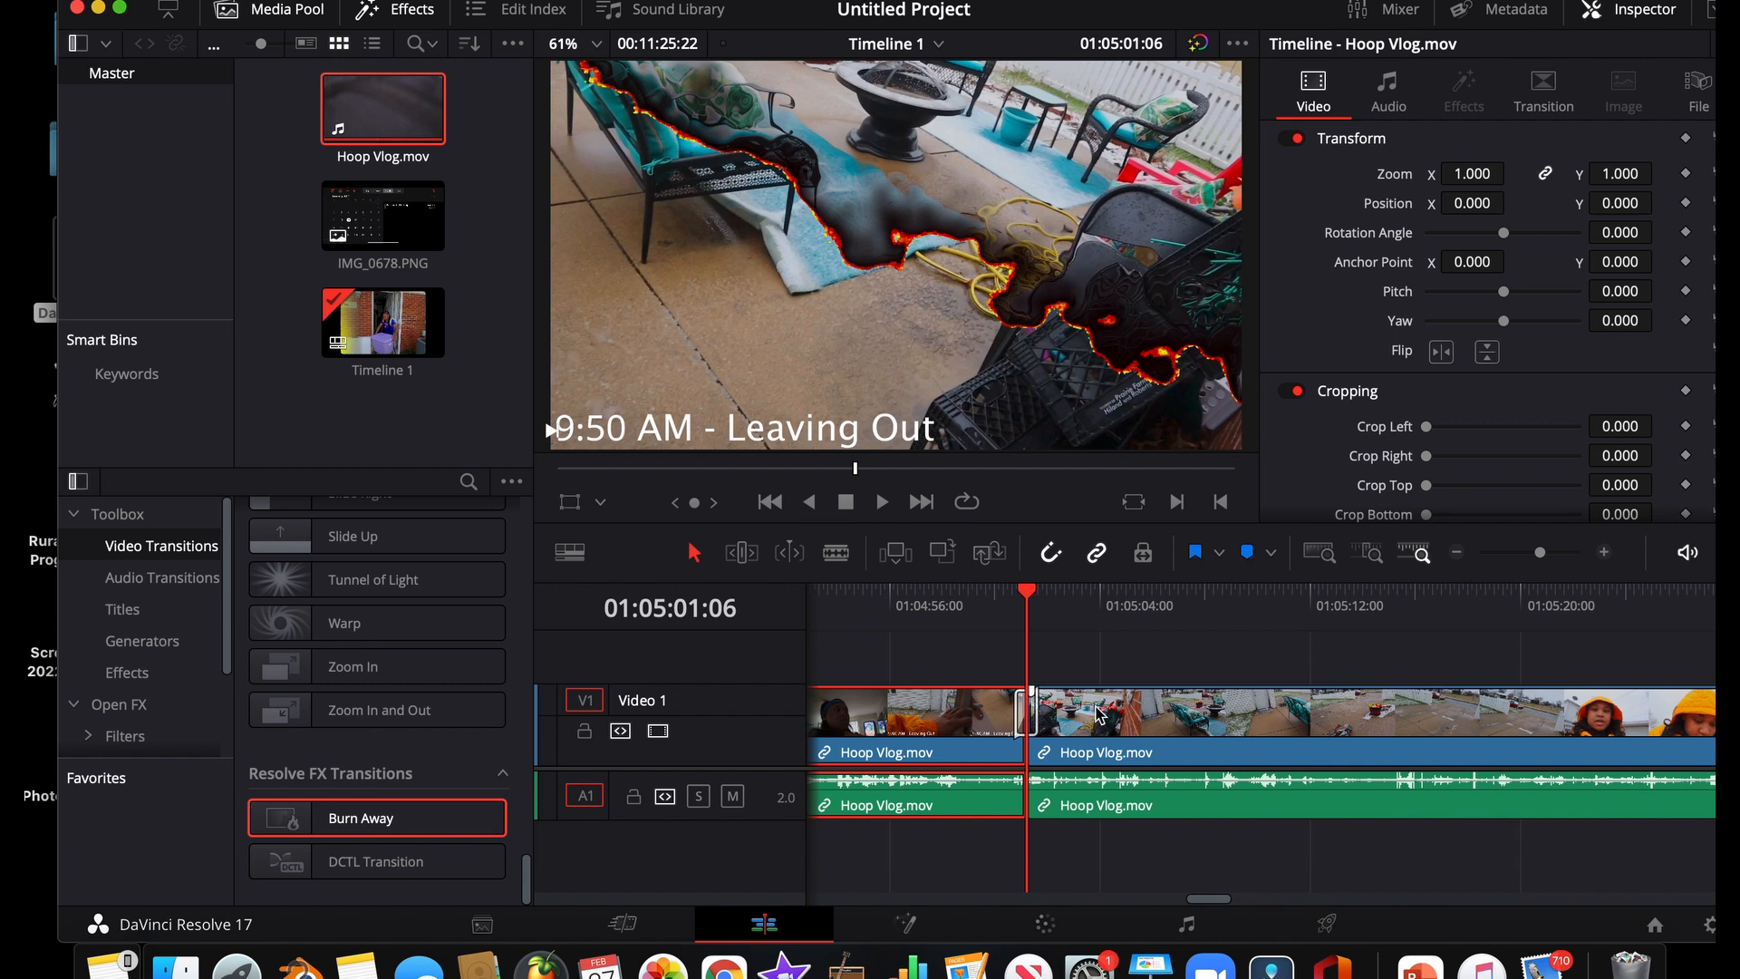
Park the playhead at 01:04:58:09 before the transition and sample a colour from the frame into the Color page's custom curves
left_click_drag(1169, 722, 1182, 723)
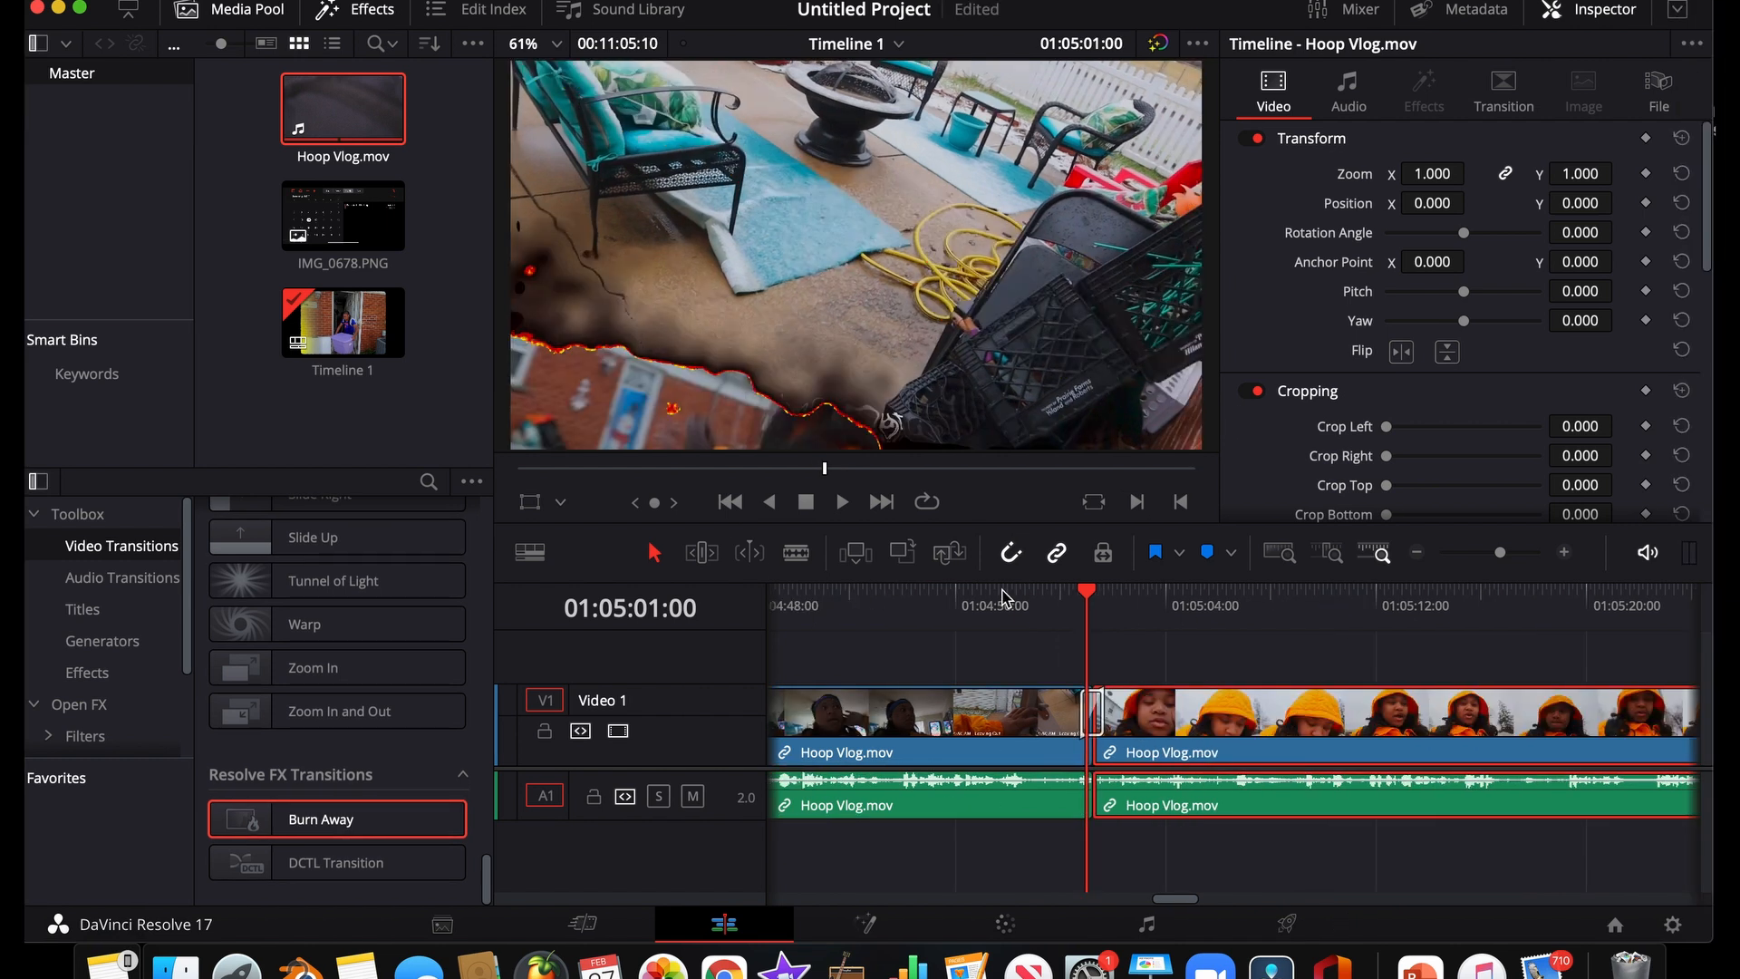
left_click(1001, 597)
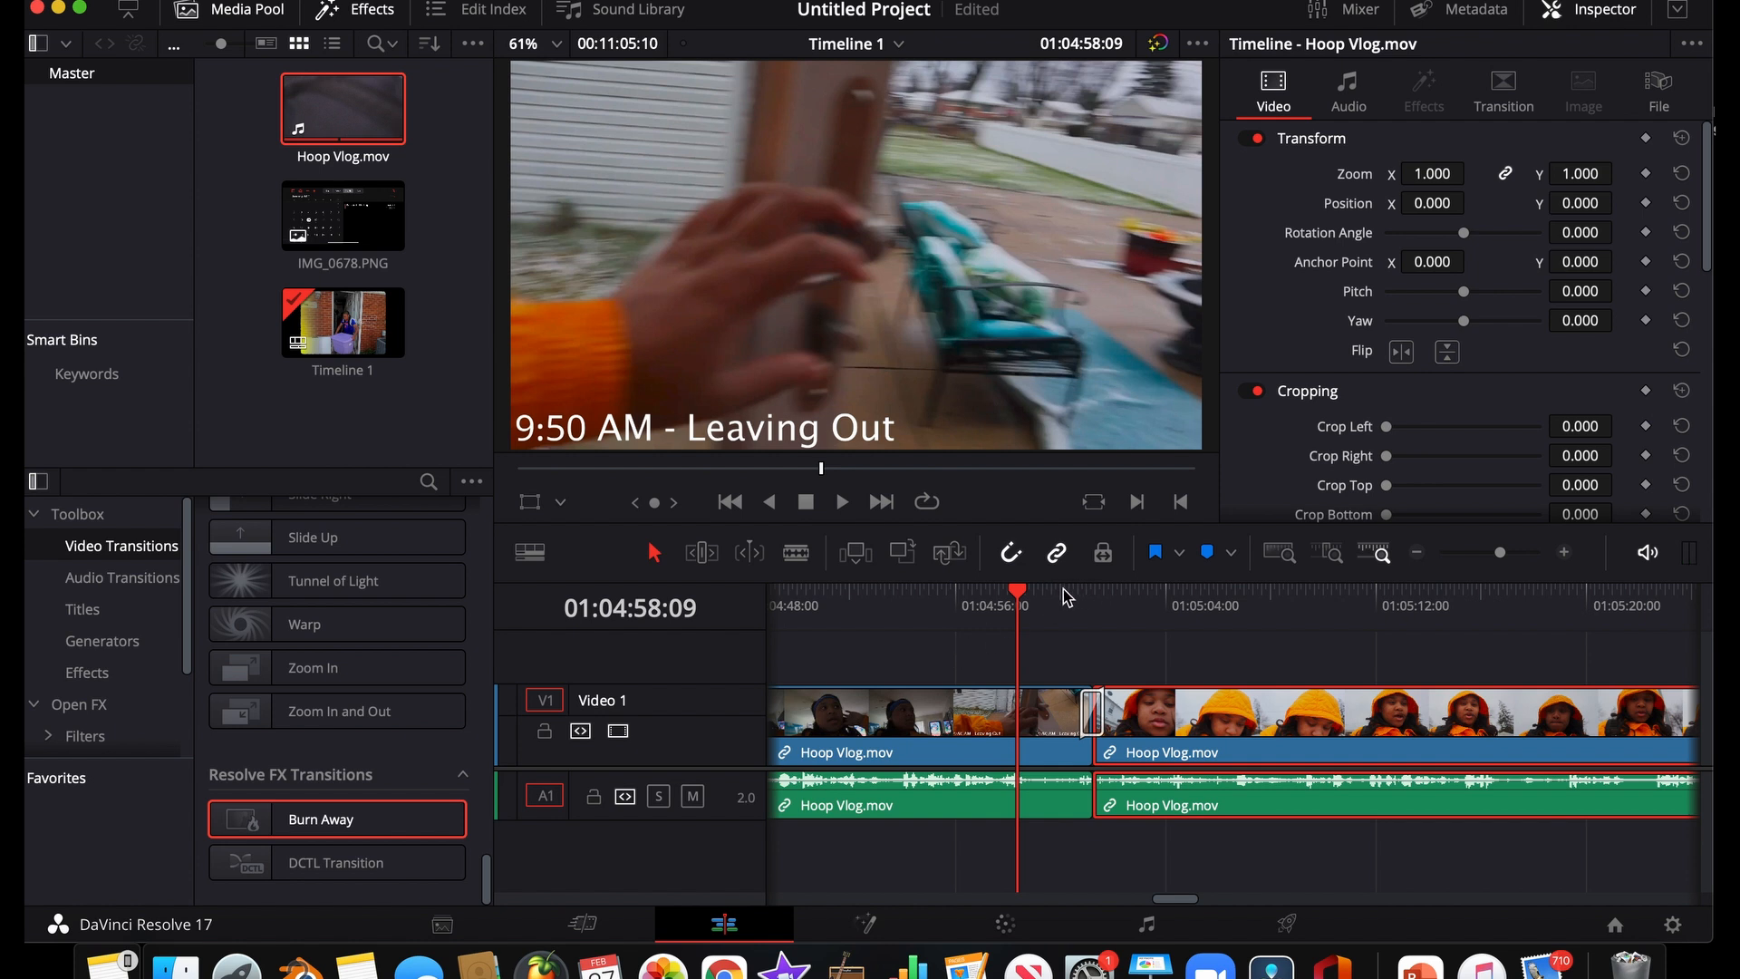
left_click(1005, 926)
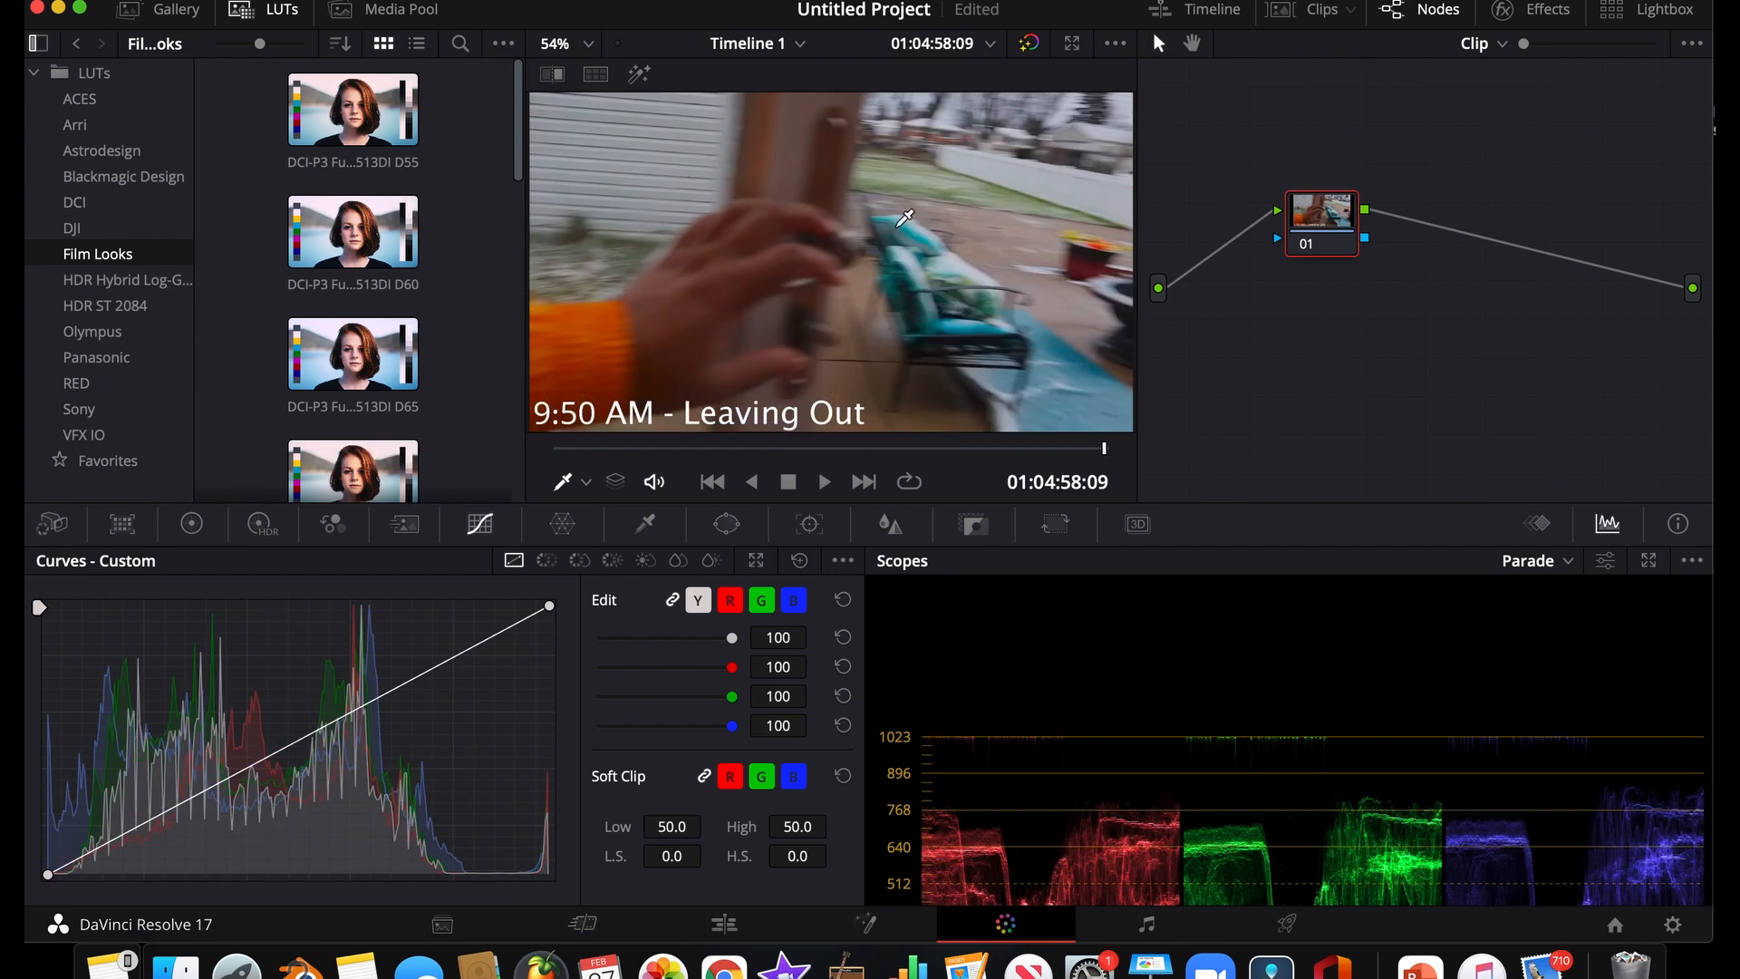
left_click(969, 218)
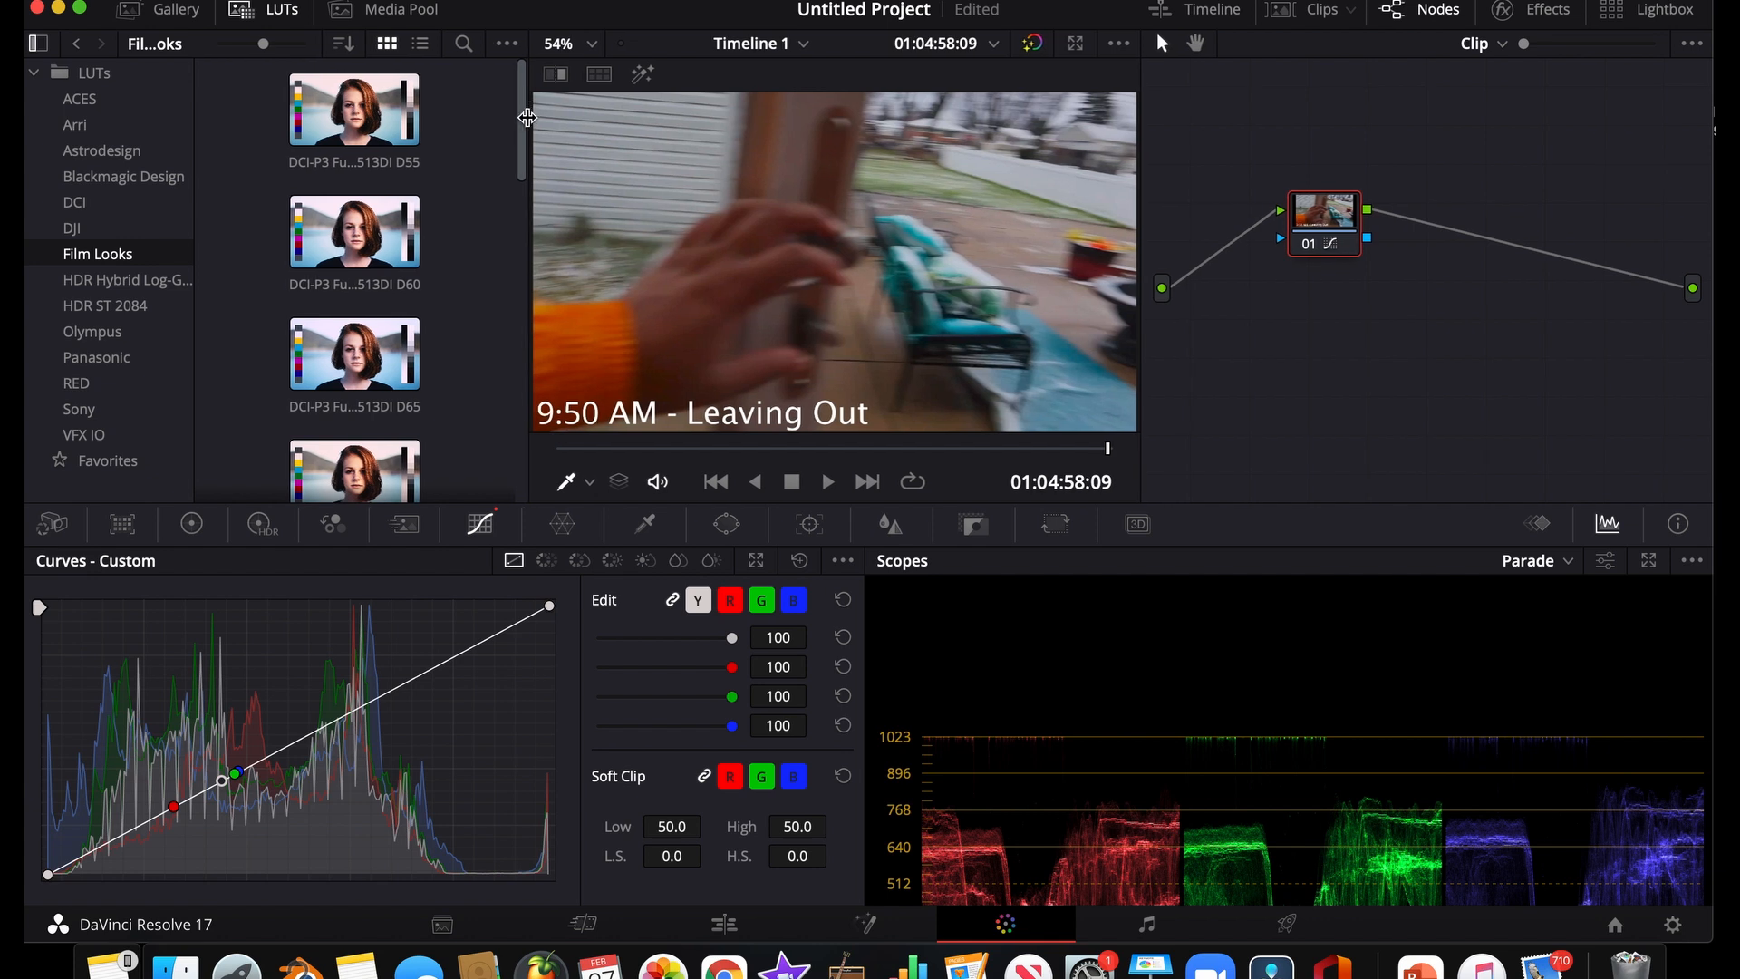
Apply the LMT ACES v0.1.1 LUT from the ACES folder to the current clip
left_click(102, 74)
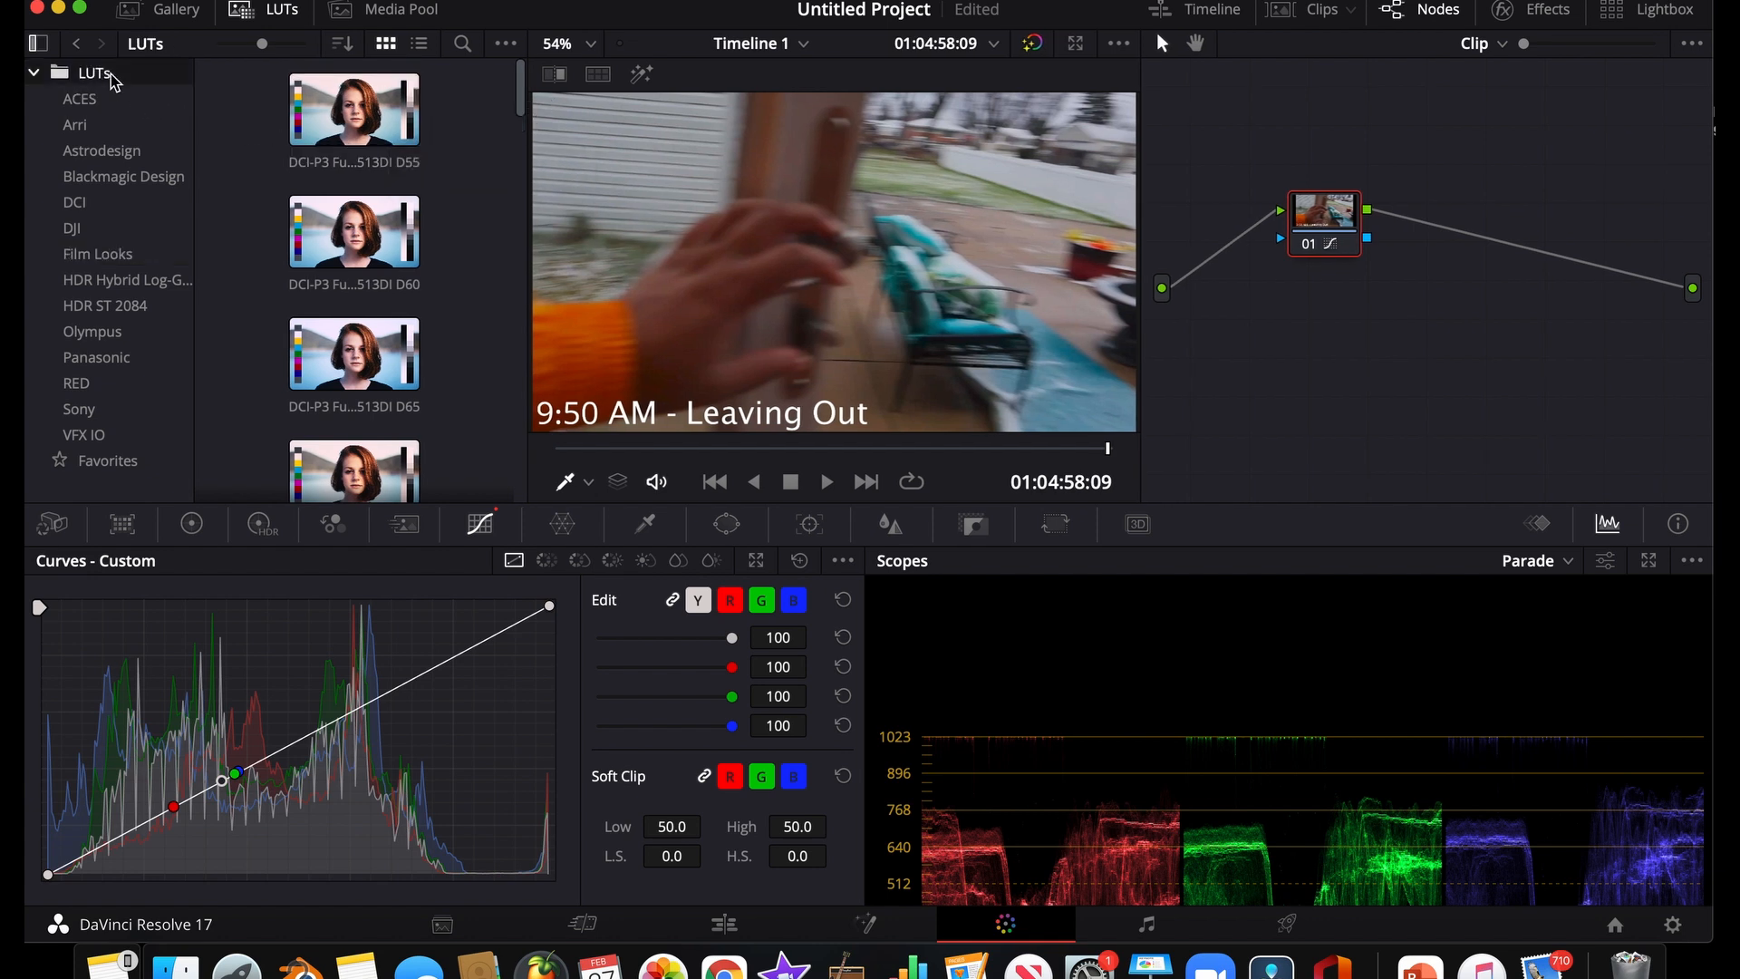
left_click(97, 122)
left_click(95, 102)
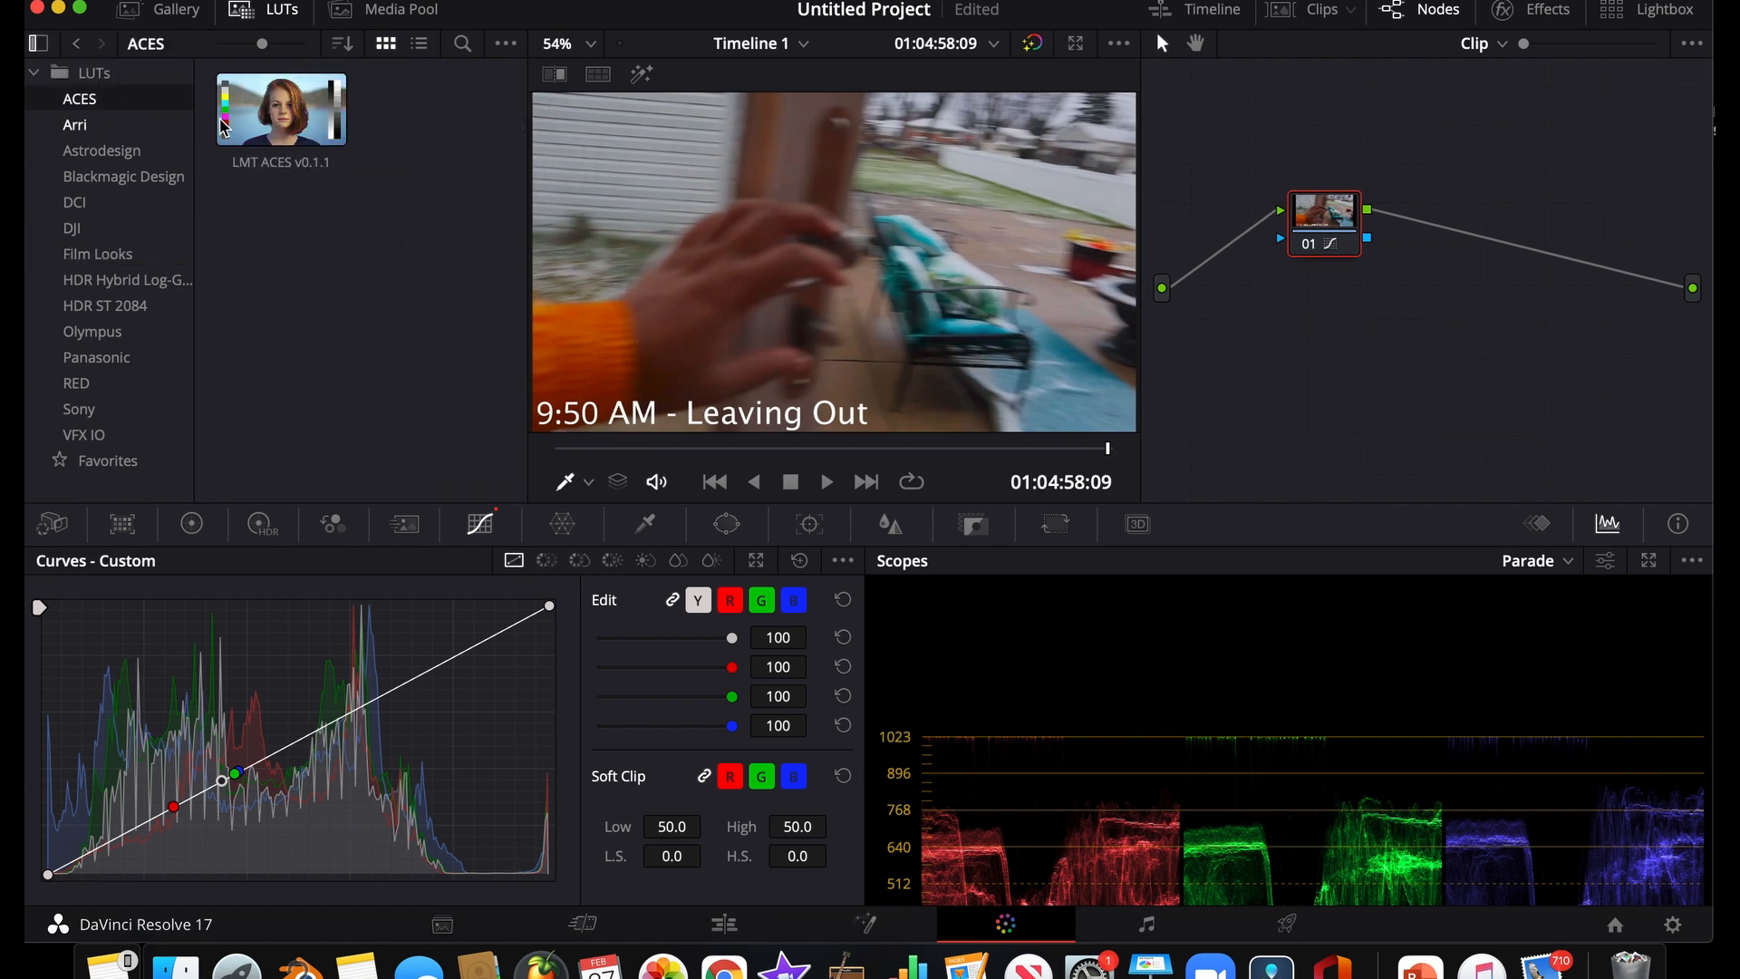
left_click_drag(281, 109, 875, 190)
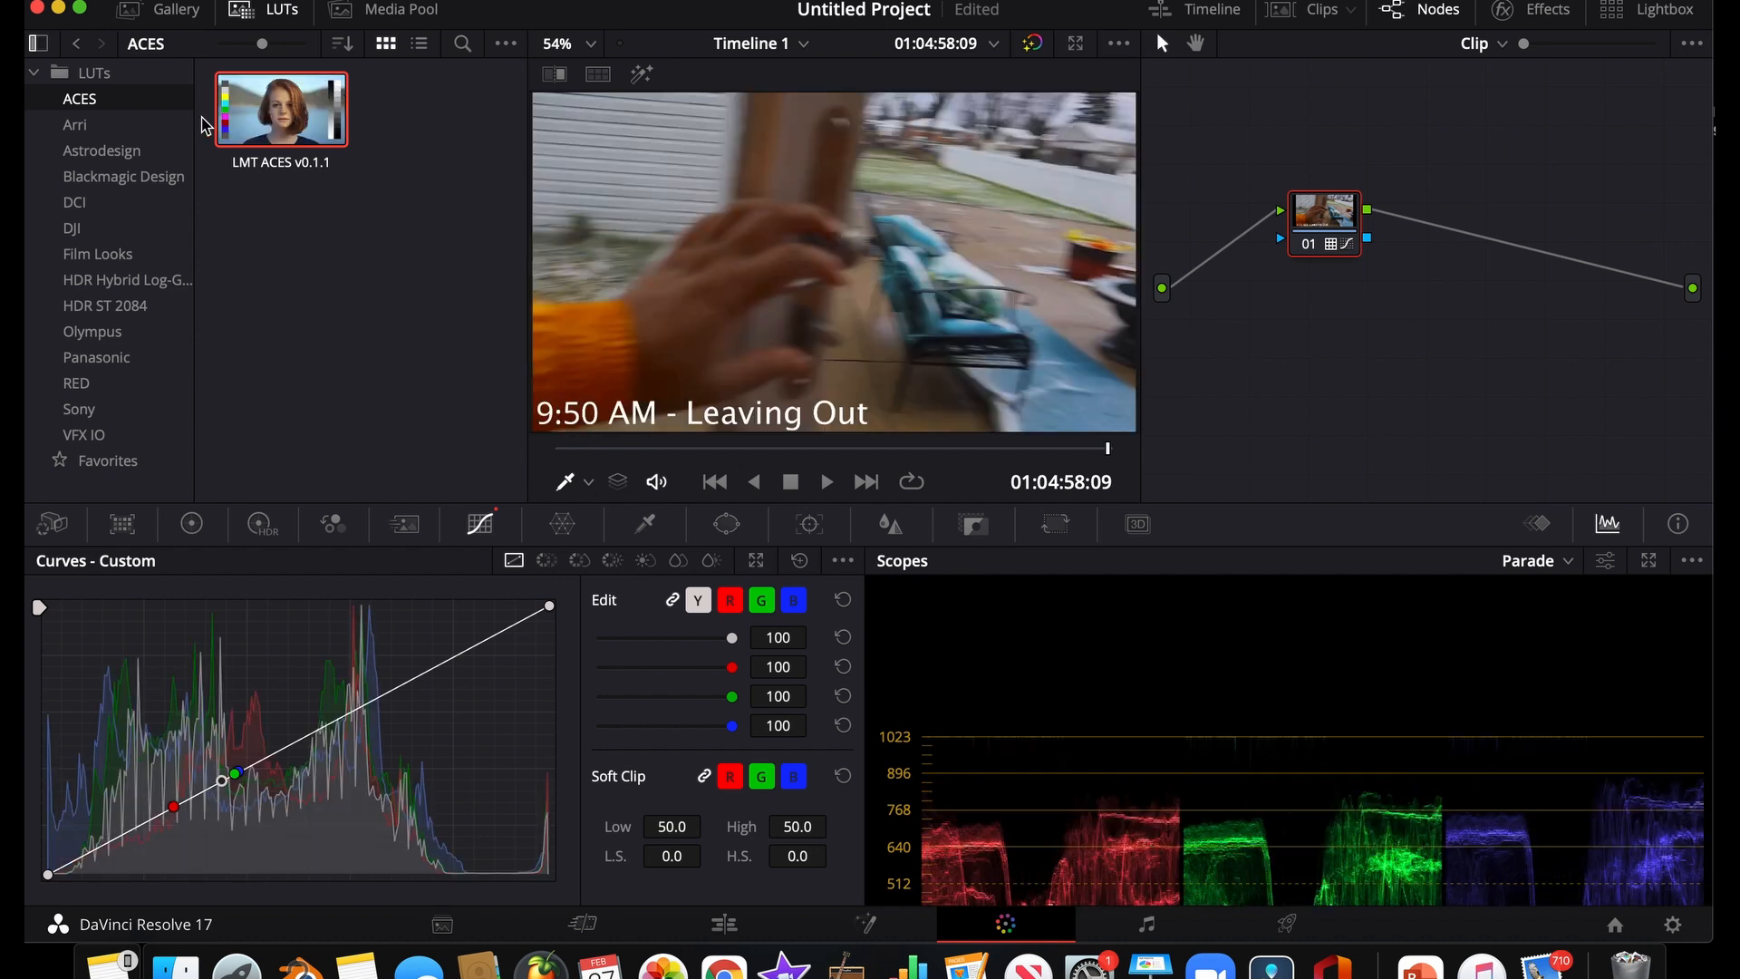
Preview the Arri Alexa LogC to Rec709 and ALog to ARRI Log C LUTs on the clip
left_click(91, 126)
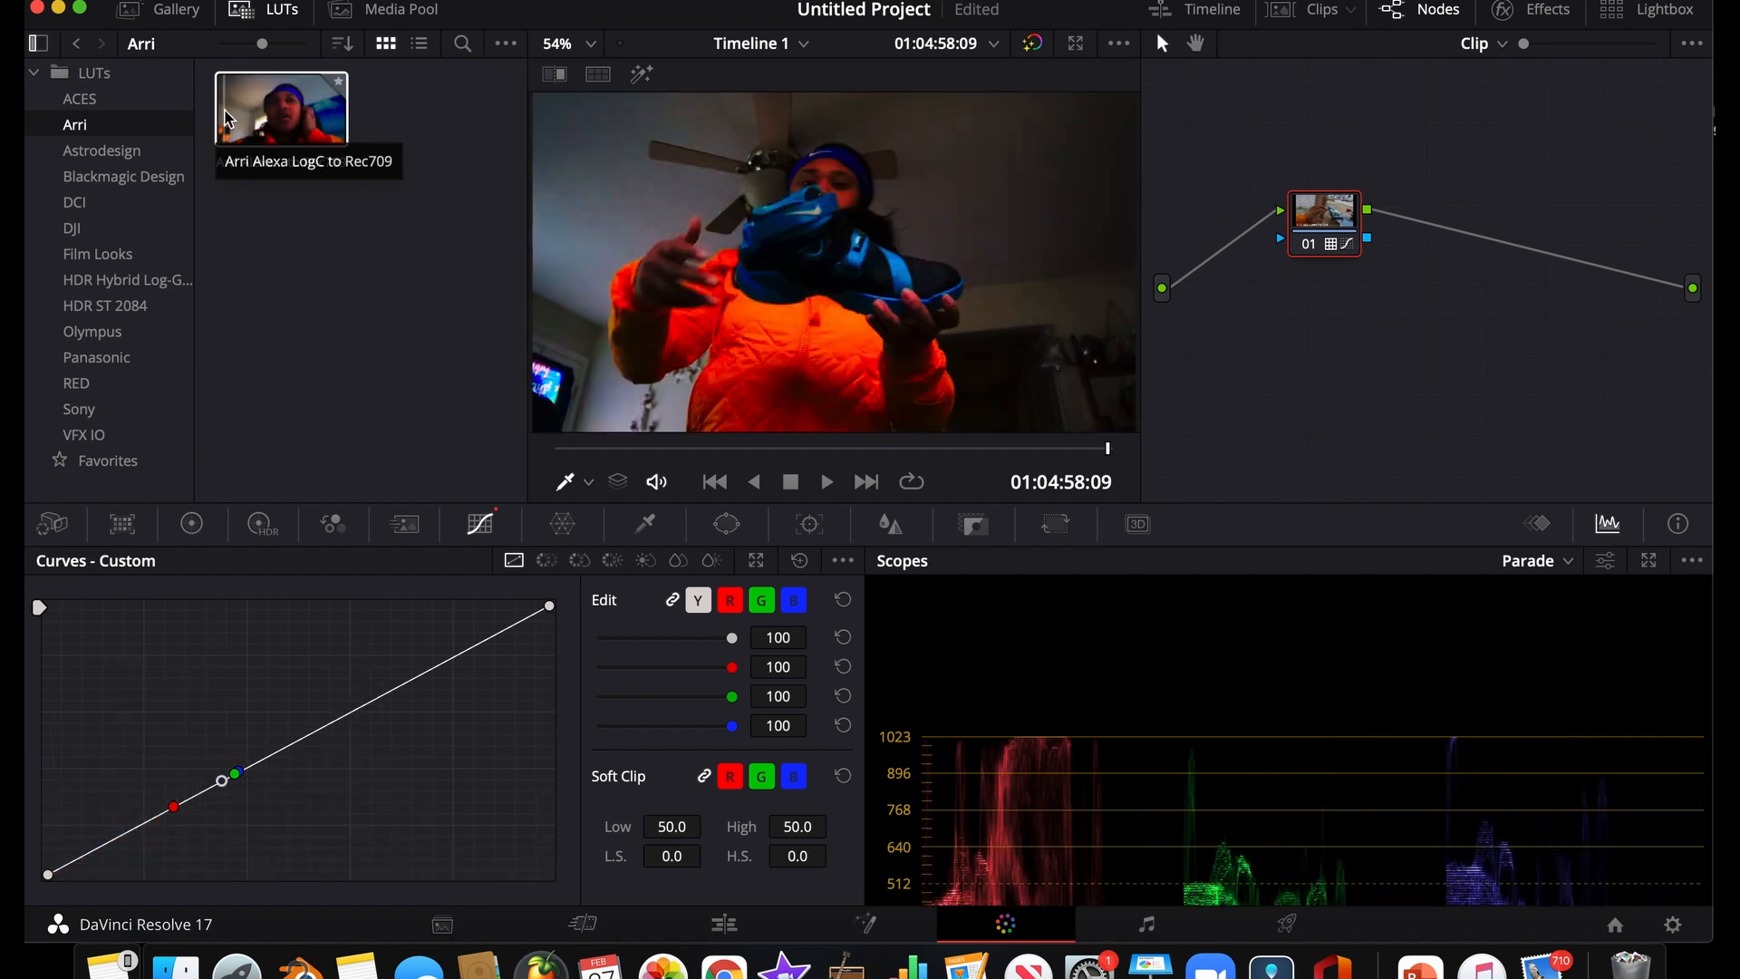
left_click(102, 151)
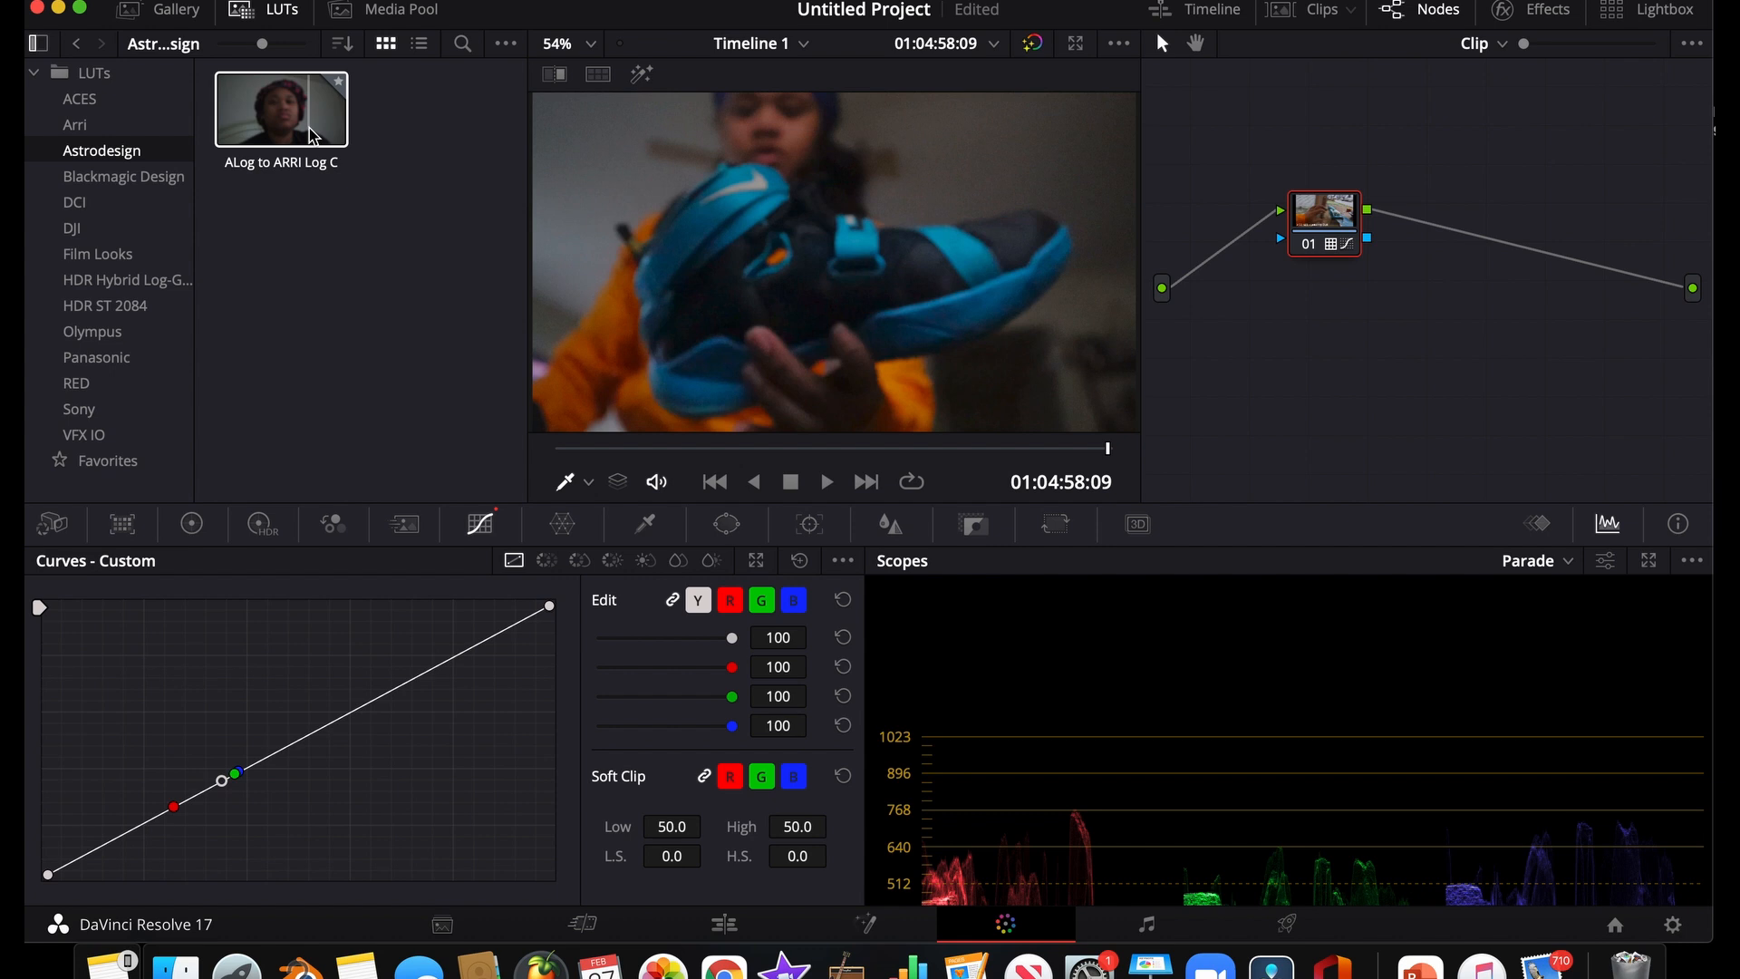
Return to the Edit page and enlarge the timeline area beneath the viewer
left_click(725, 924)
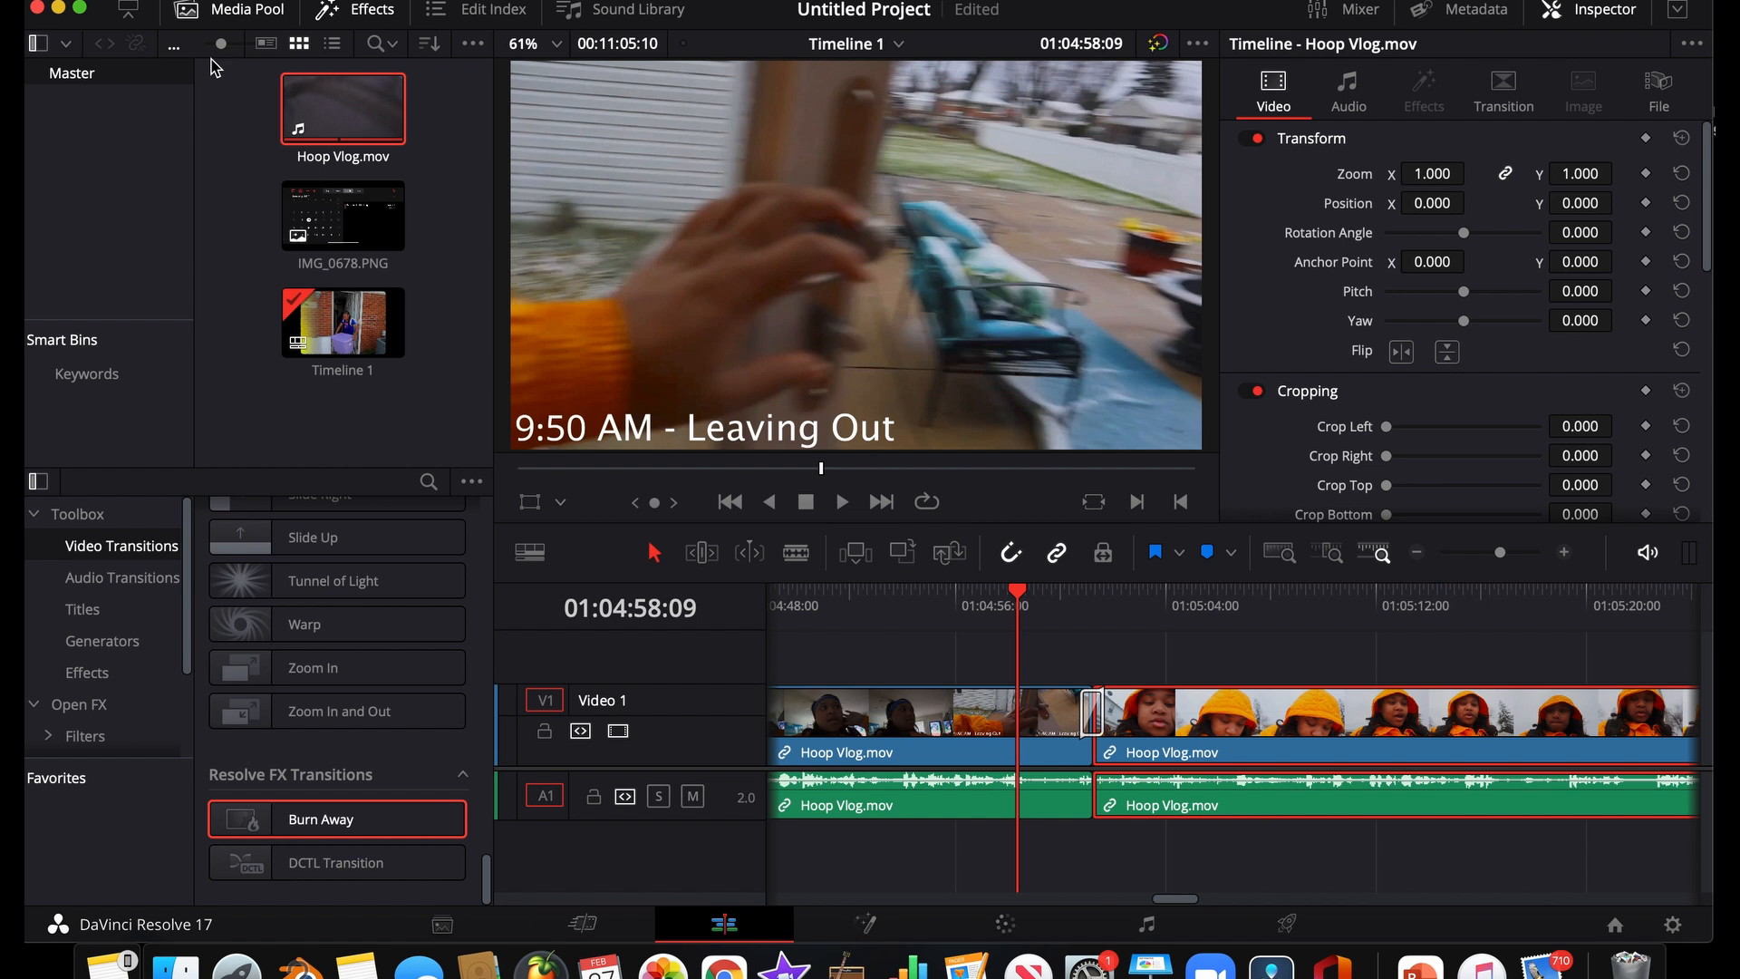
left_click_drag(574, 522, 588, 468)
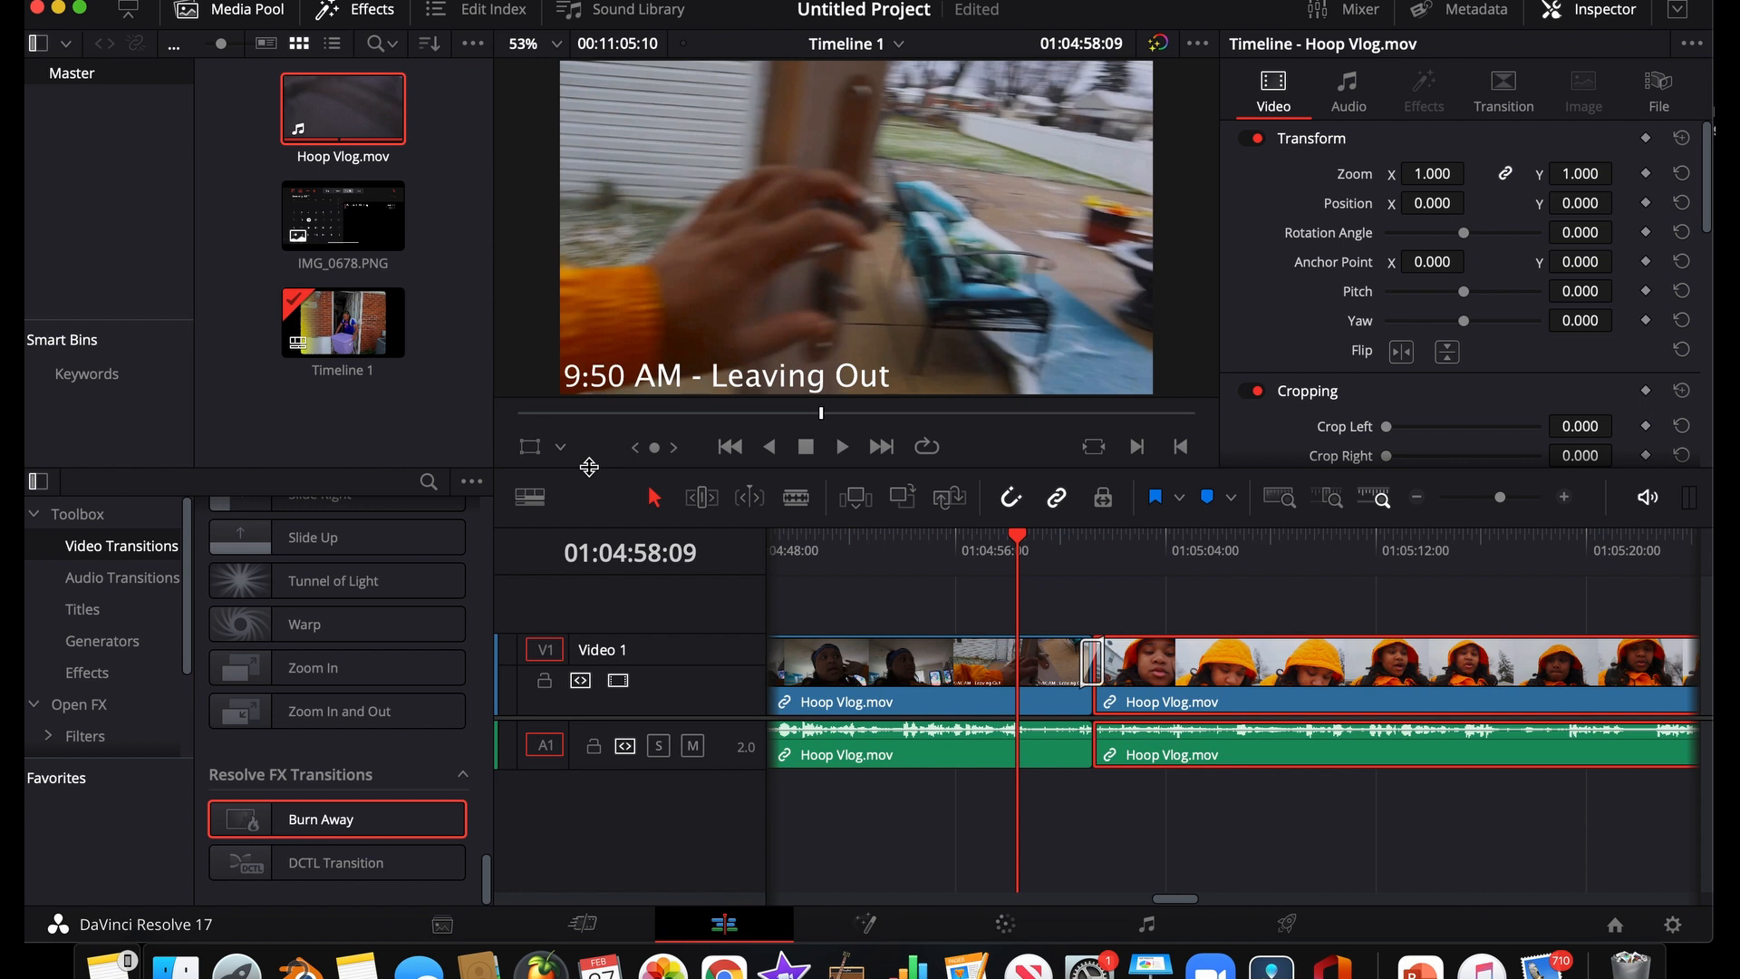
mouse_move(589, 467)
left_mouse_down()
mouse_move(581, 539)
mouse_move(599, 540)
mouse_move(576, 464)
left_mouse_up()
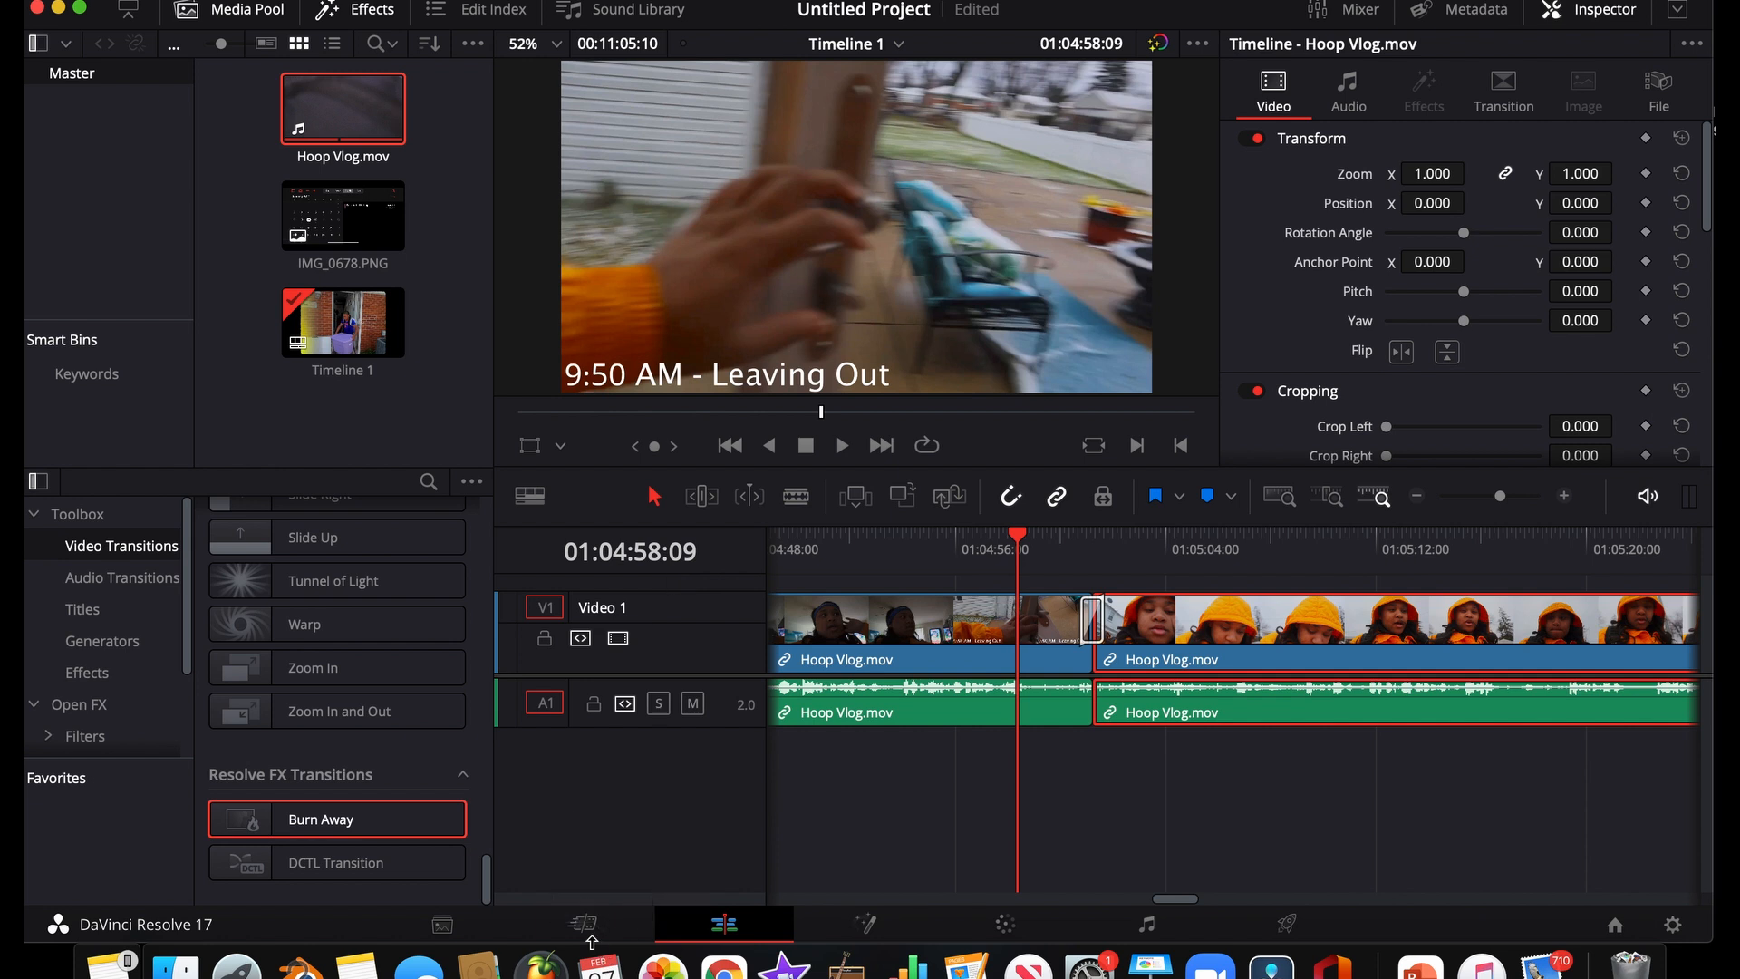
Look over the Media page and the timeline, and view the file metadata of the selected Hoop Vlog.mov clip
left_click(470, 926)
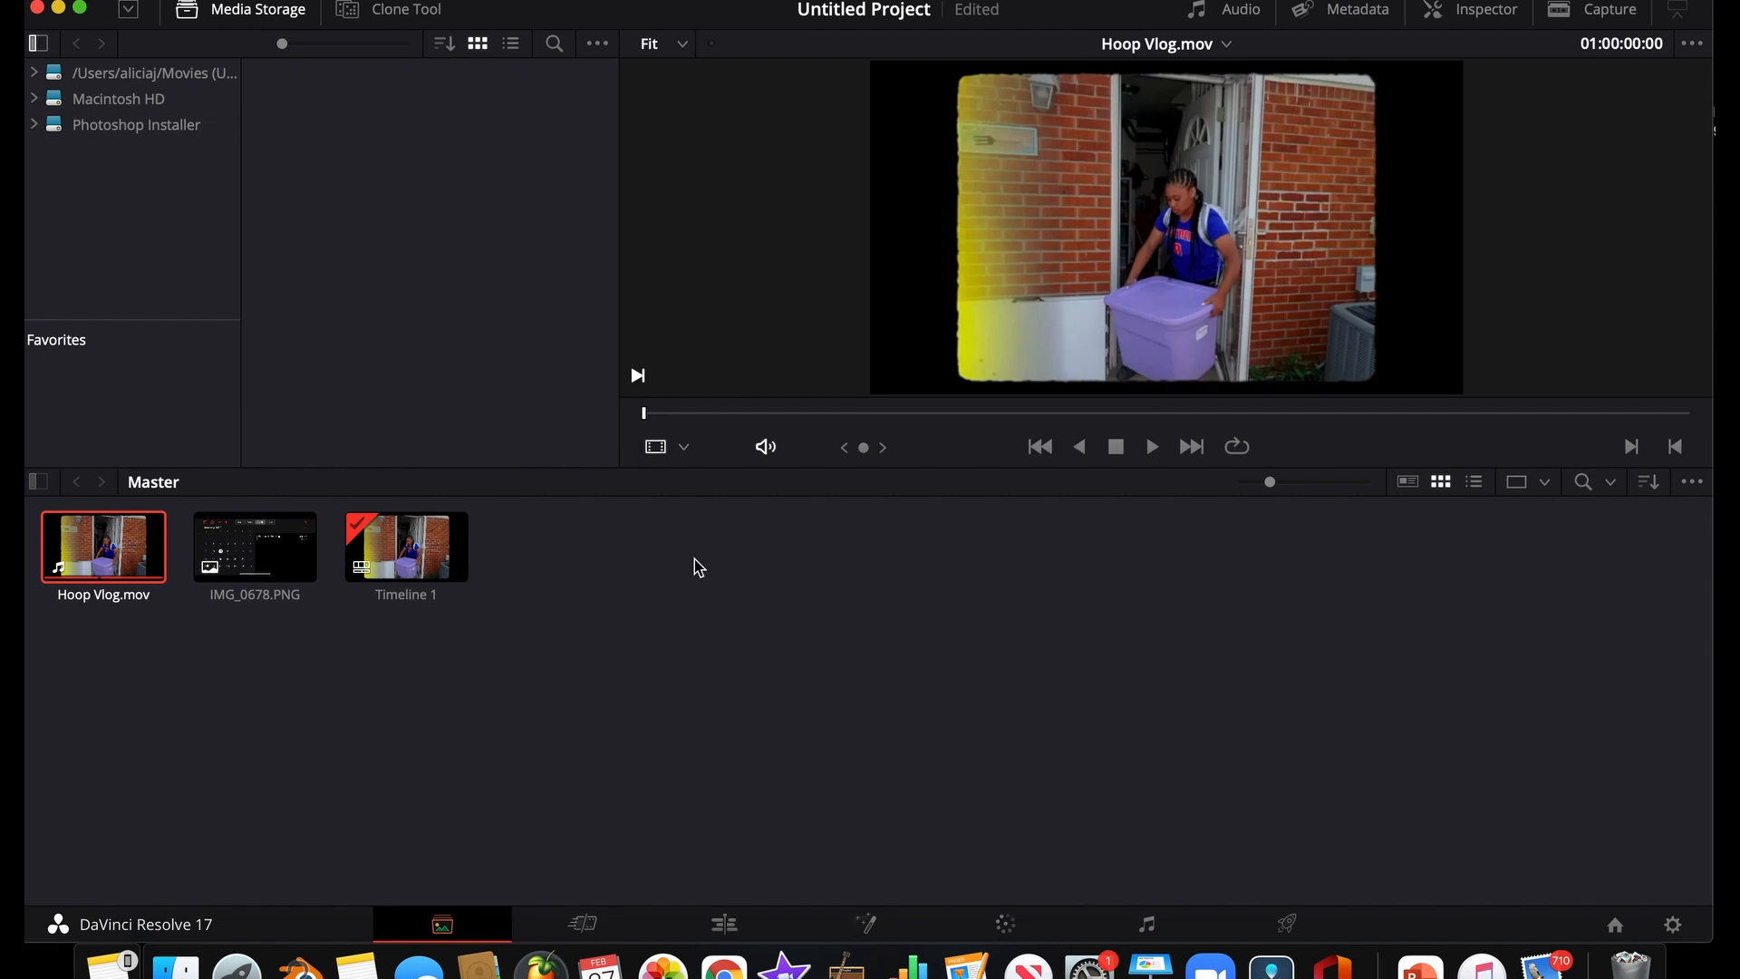
left_click(745, 930)
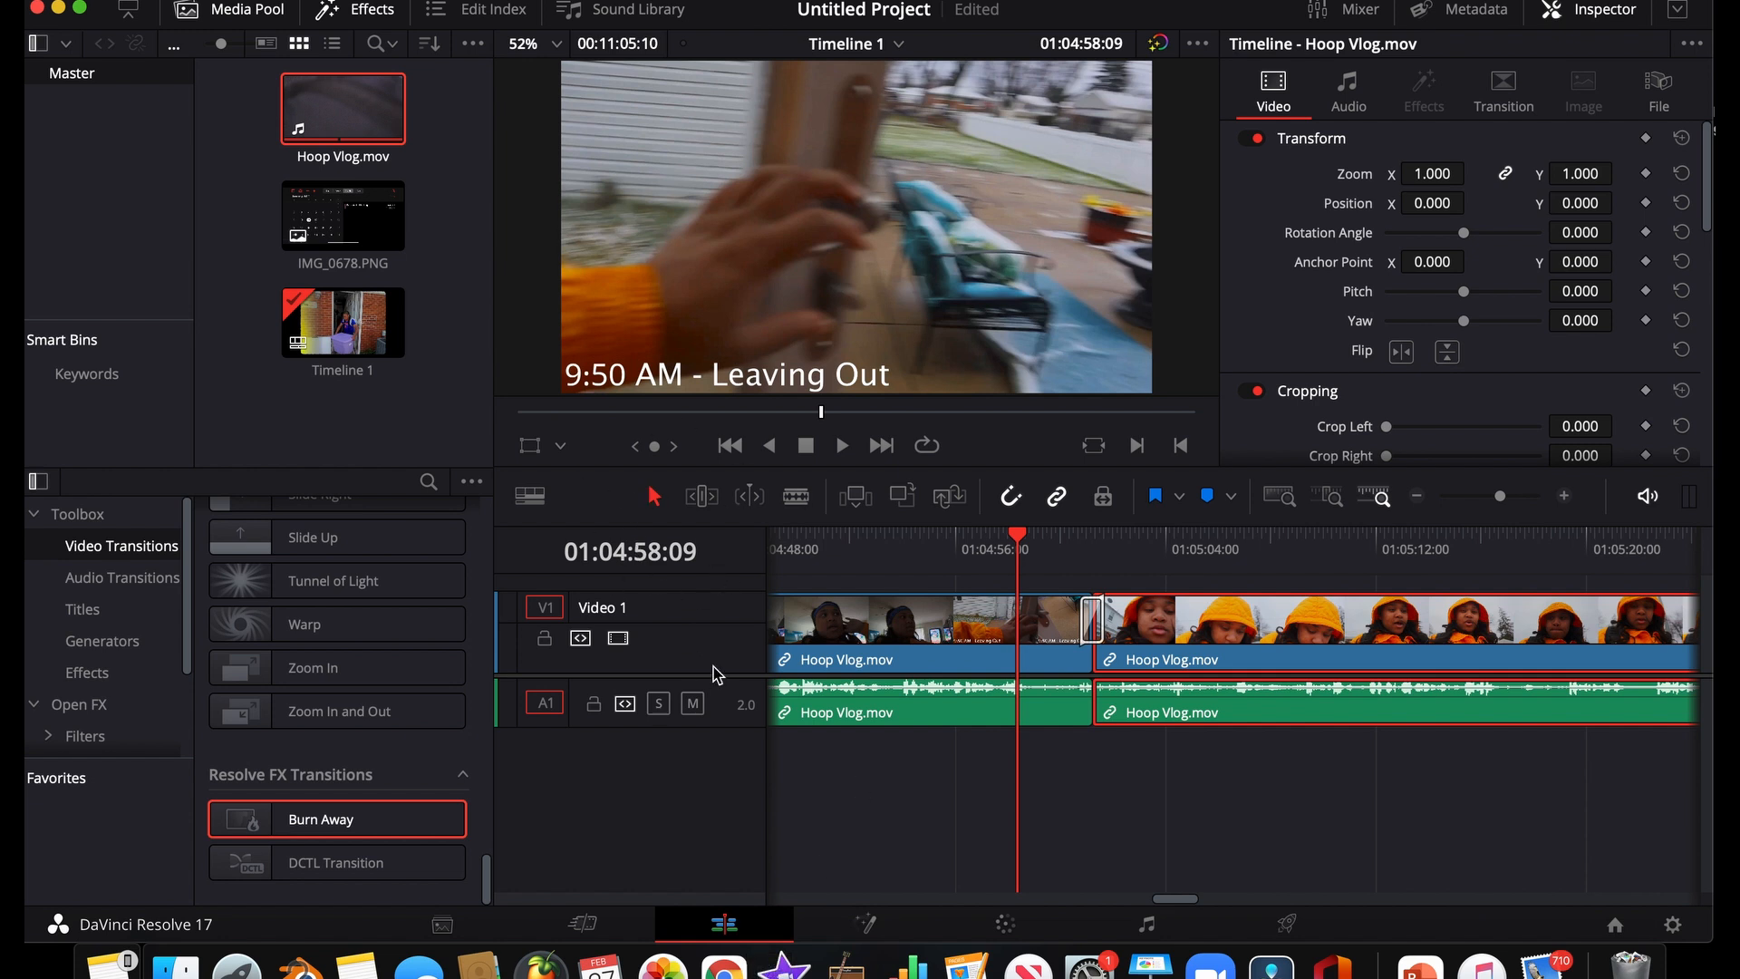
scroll(896, 536, "left", 10)
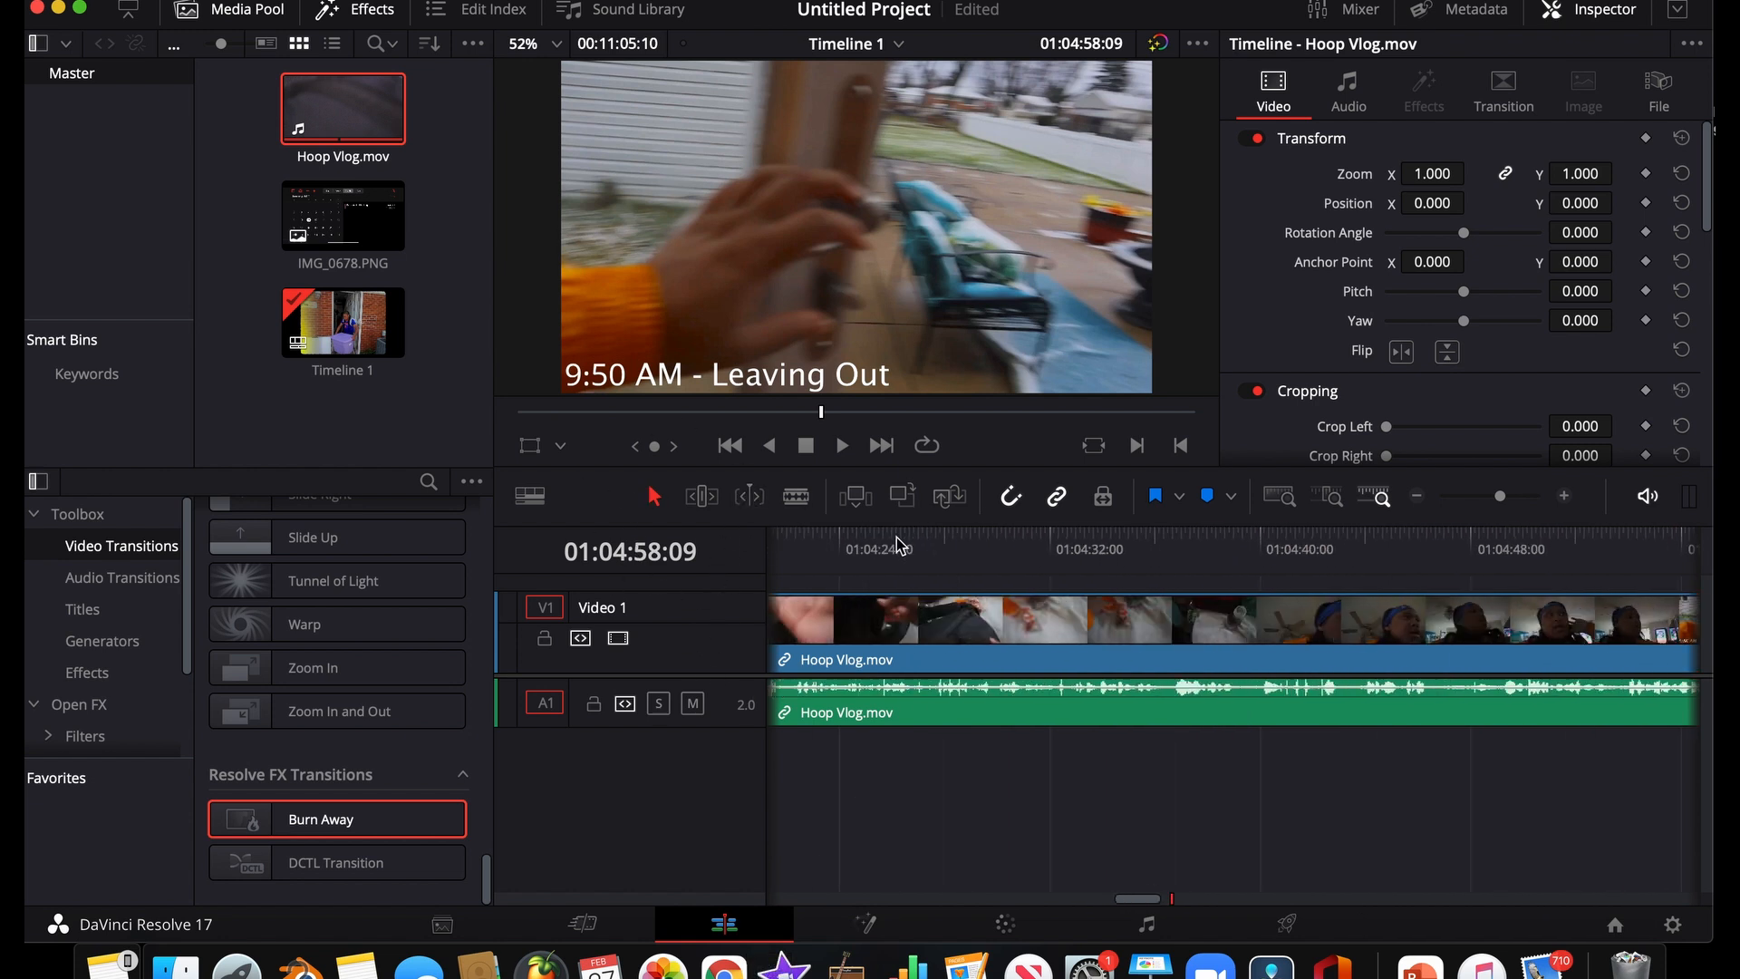
scroll(895, 536, "right", 10)
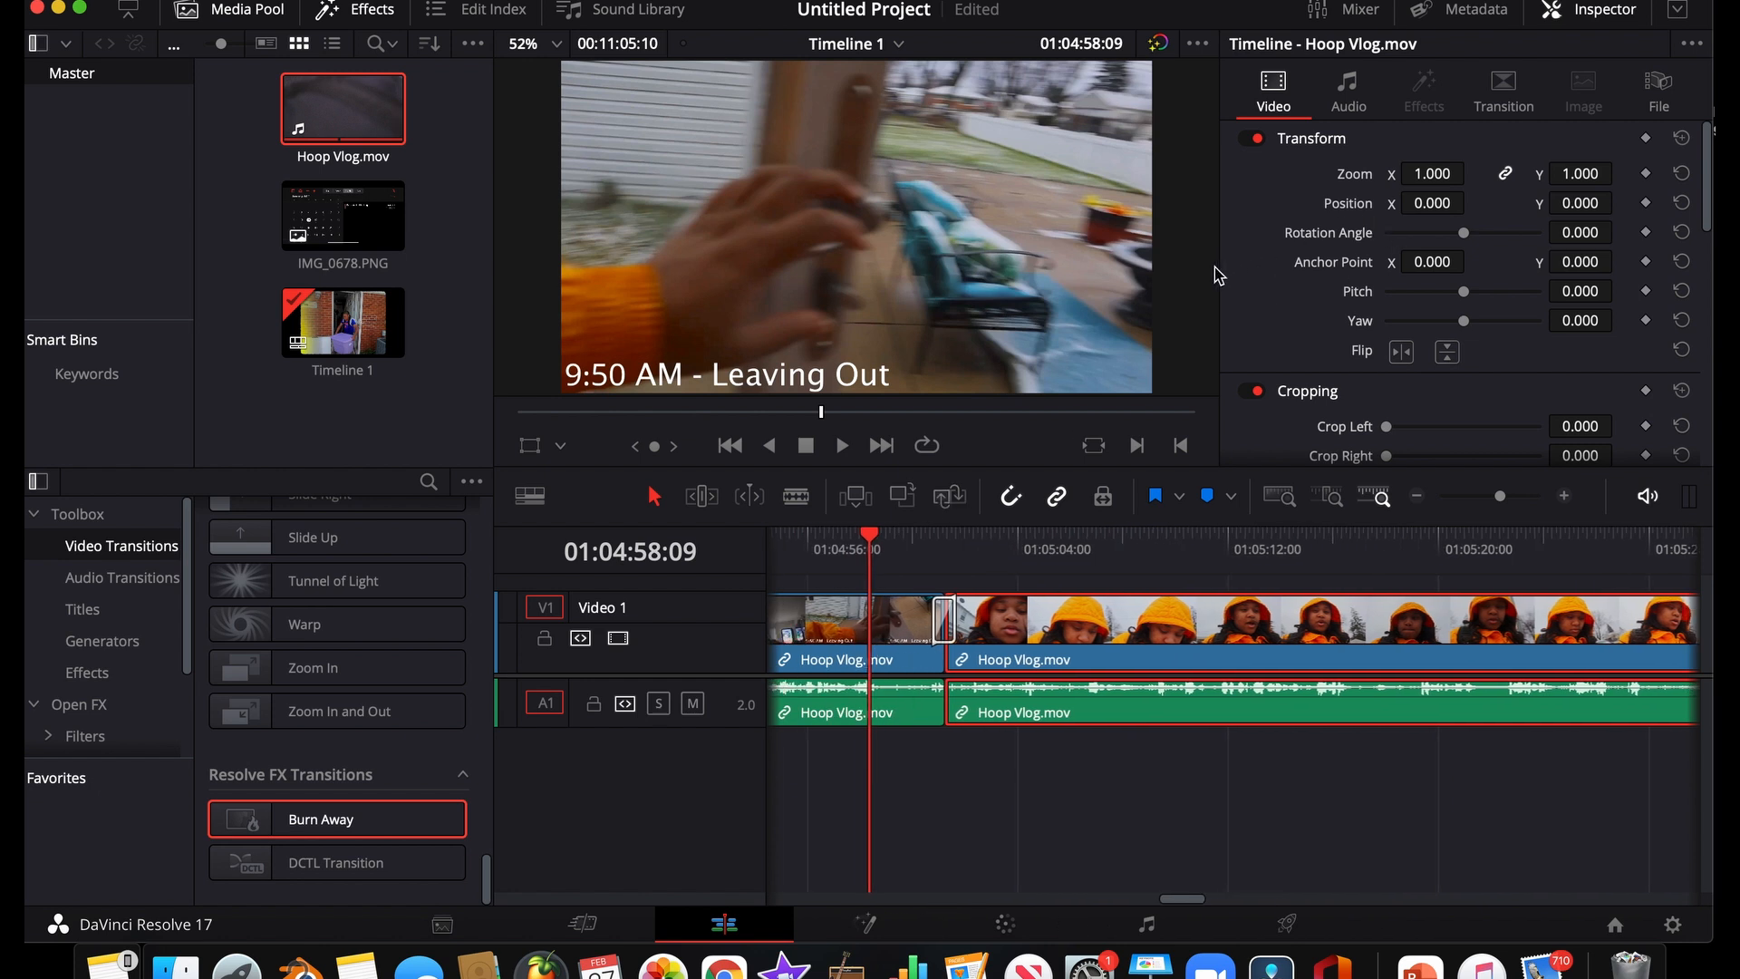
mouse_move(1215, 470)
left_mouse_down()
mouse_move(1193, 264)
mouse_move(1206, 474)
left_mouse_up()
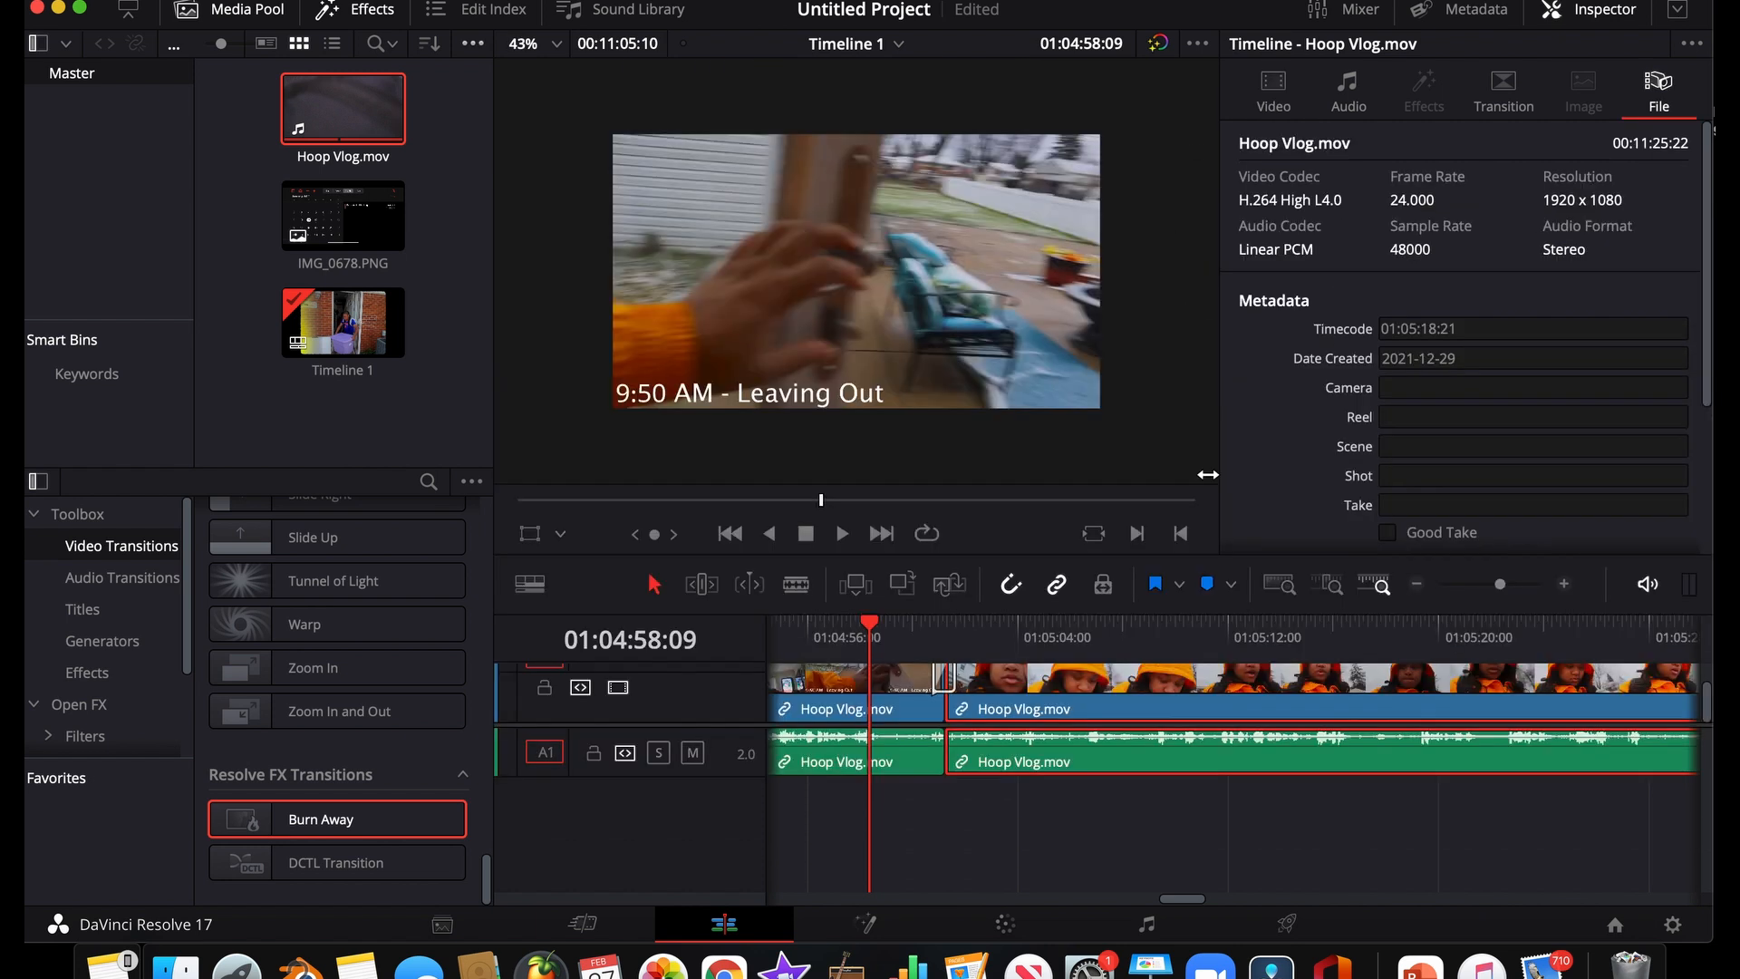
Browse the export presets in the render settings on the Deliver page, from Custom through Audio Only
left_click(1314, 933)
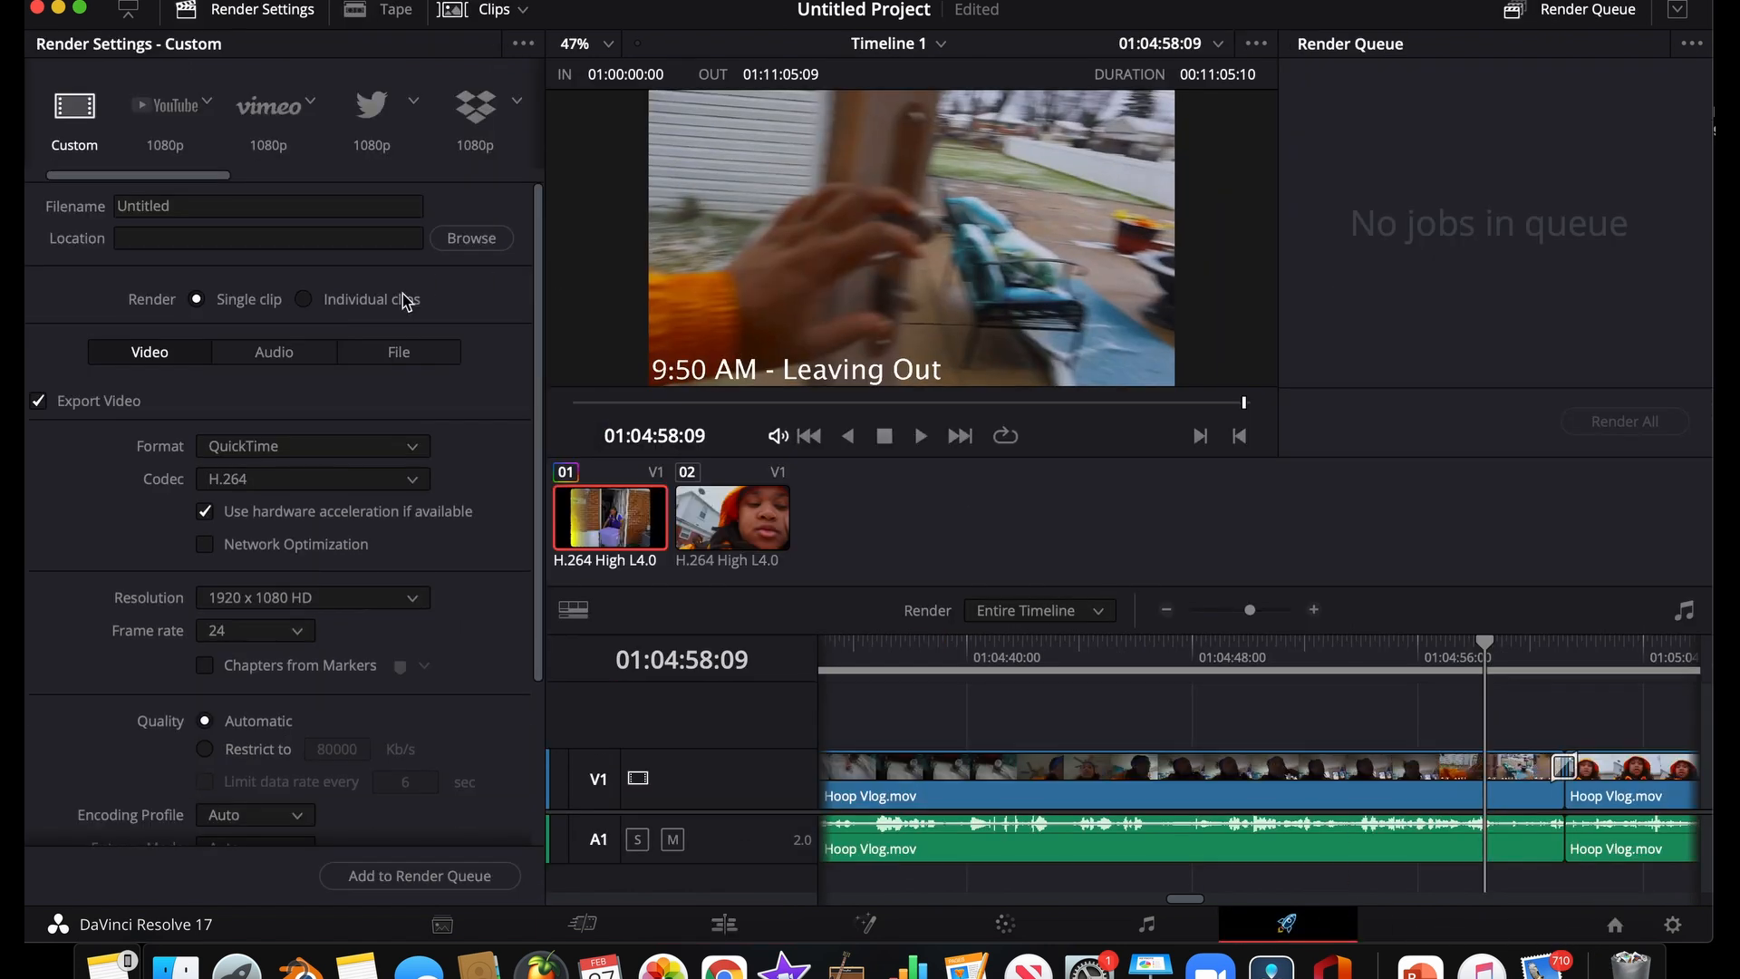
scroll(286, 127, "right", 5)
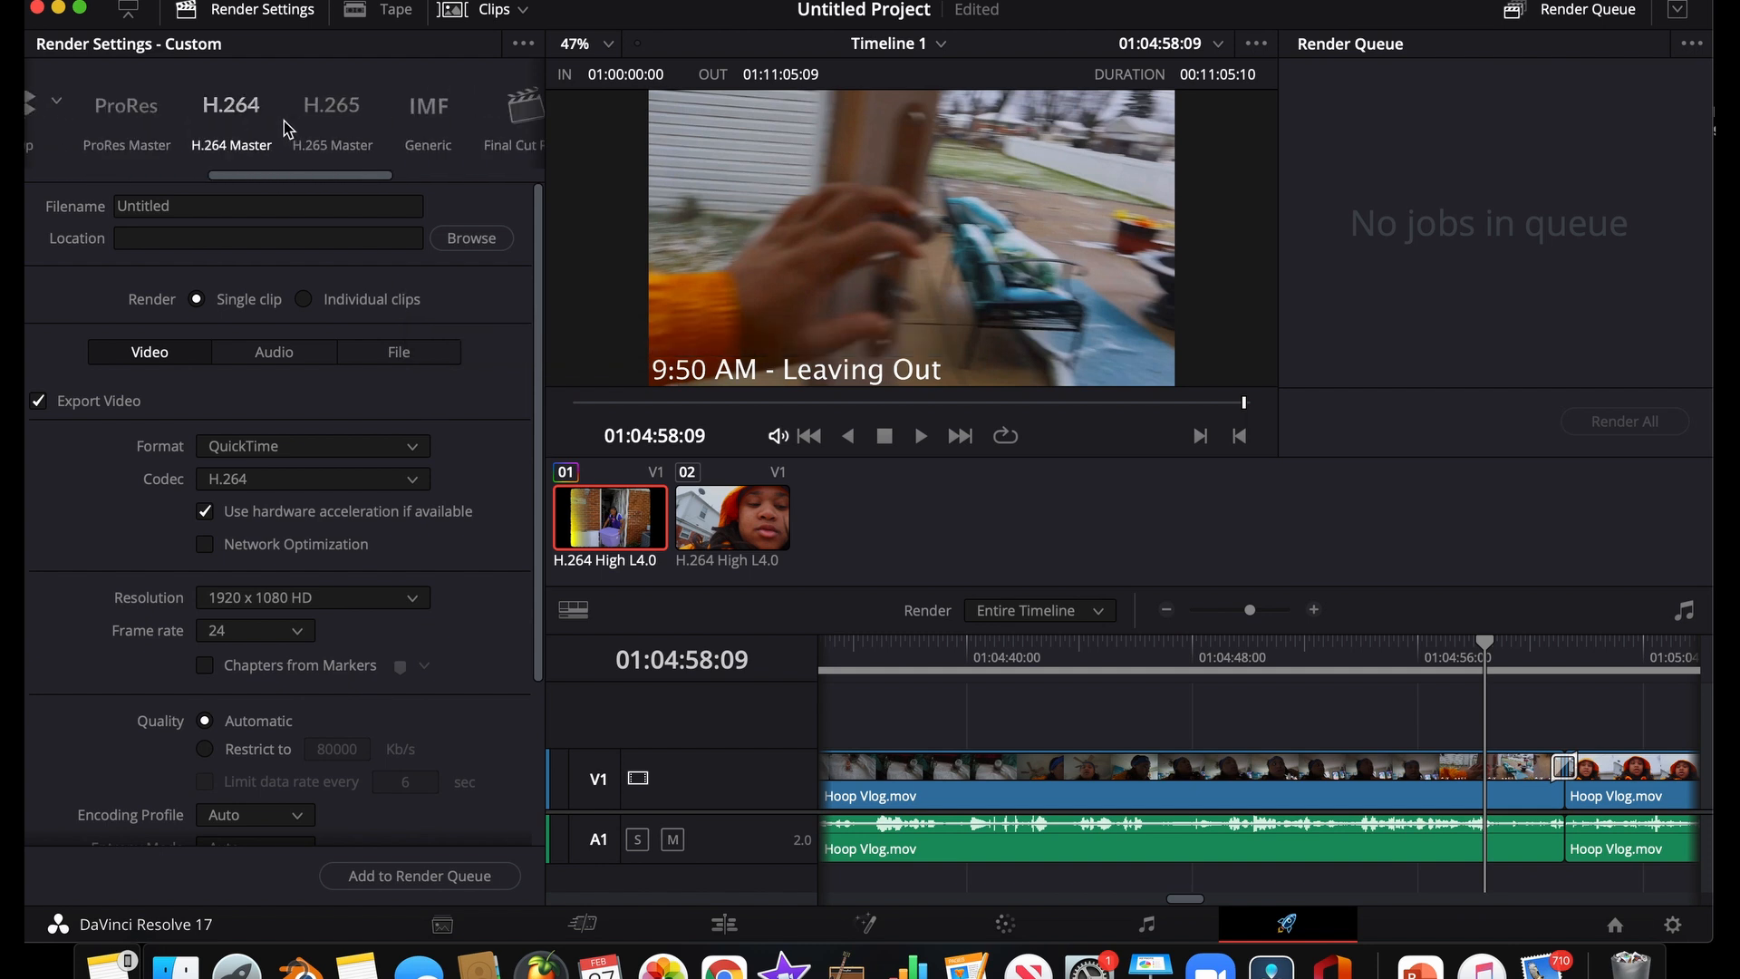
scroll(286, 128, "right", 5)
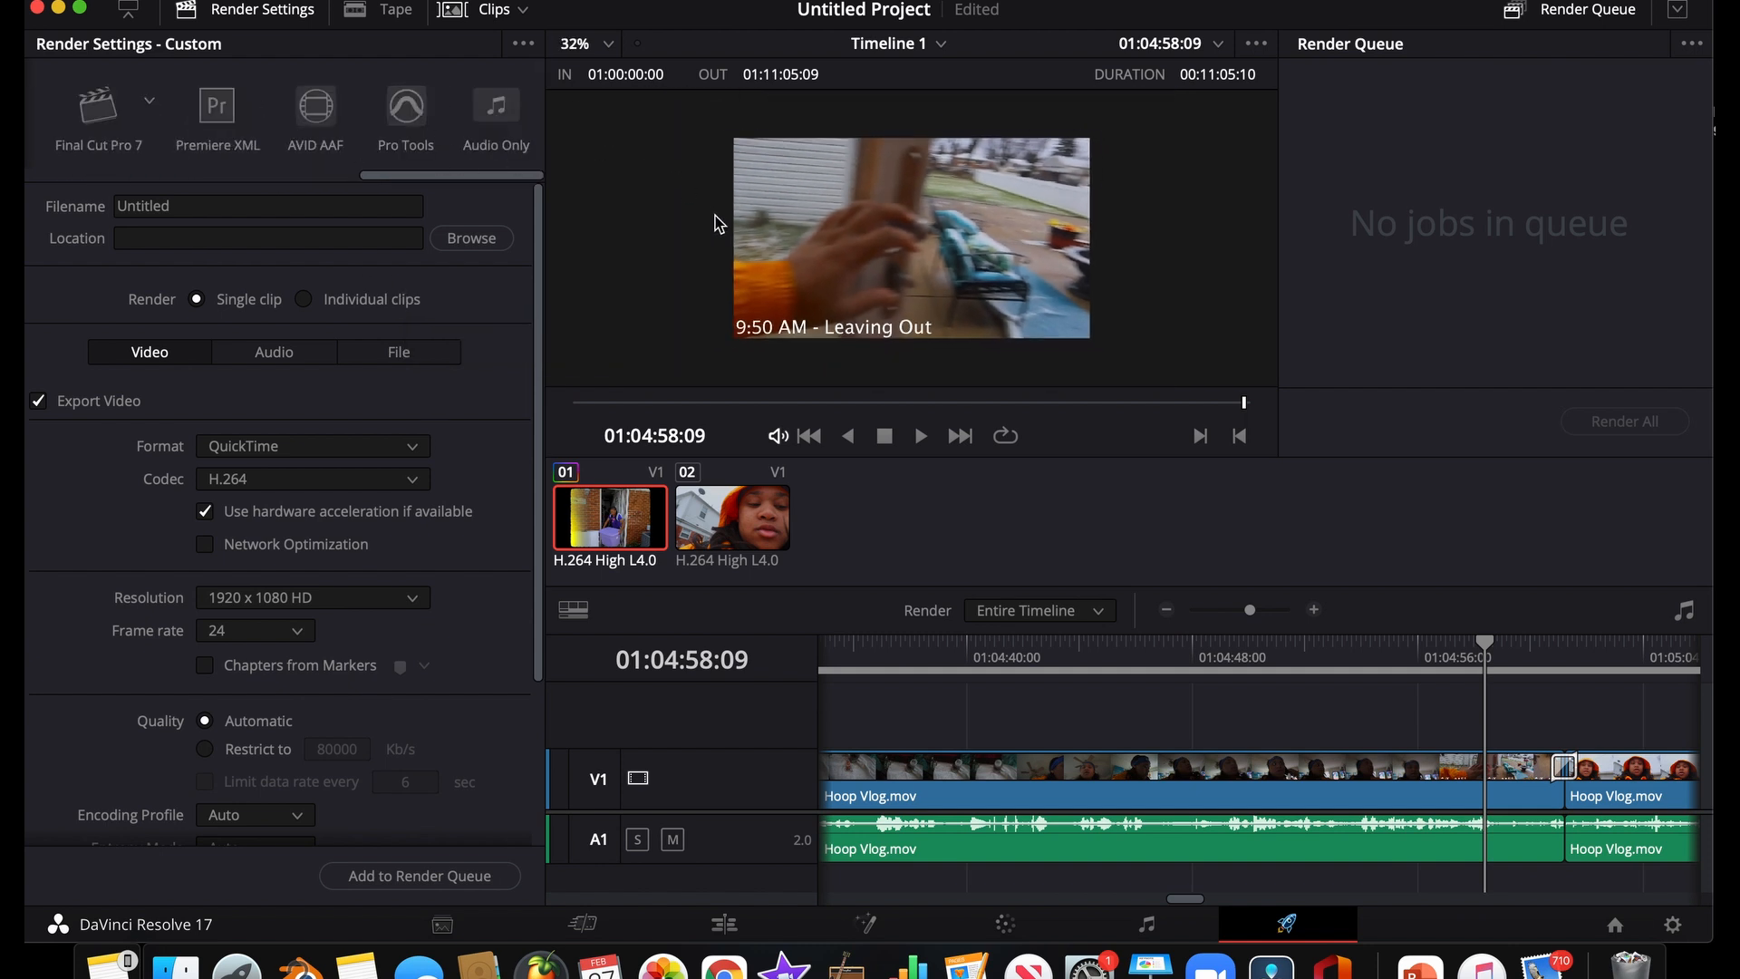
scroll(471, 121, "left", 8)
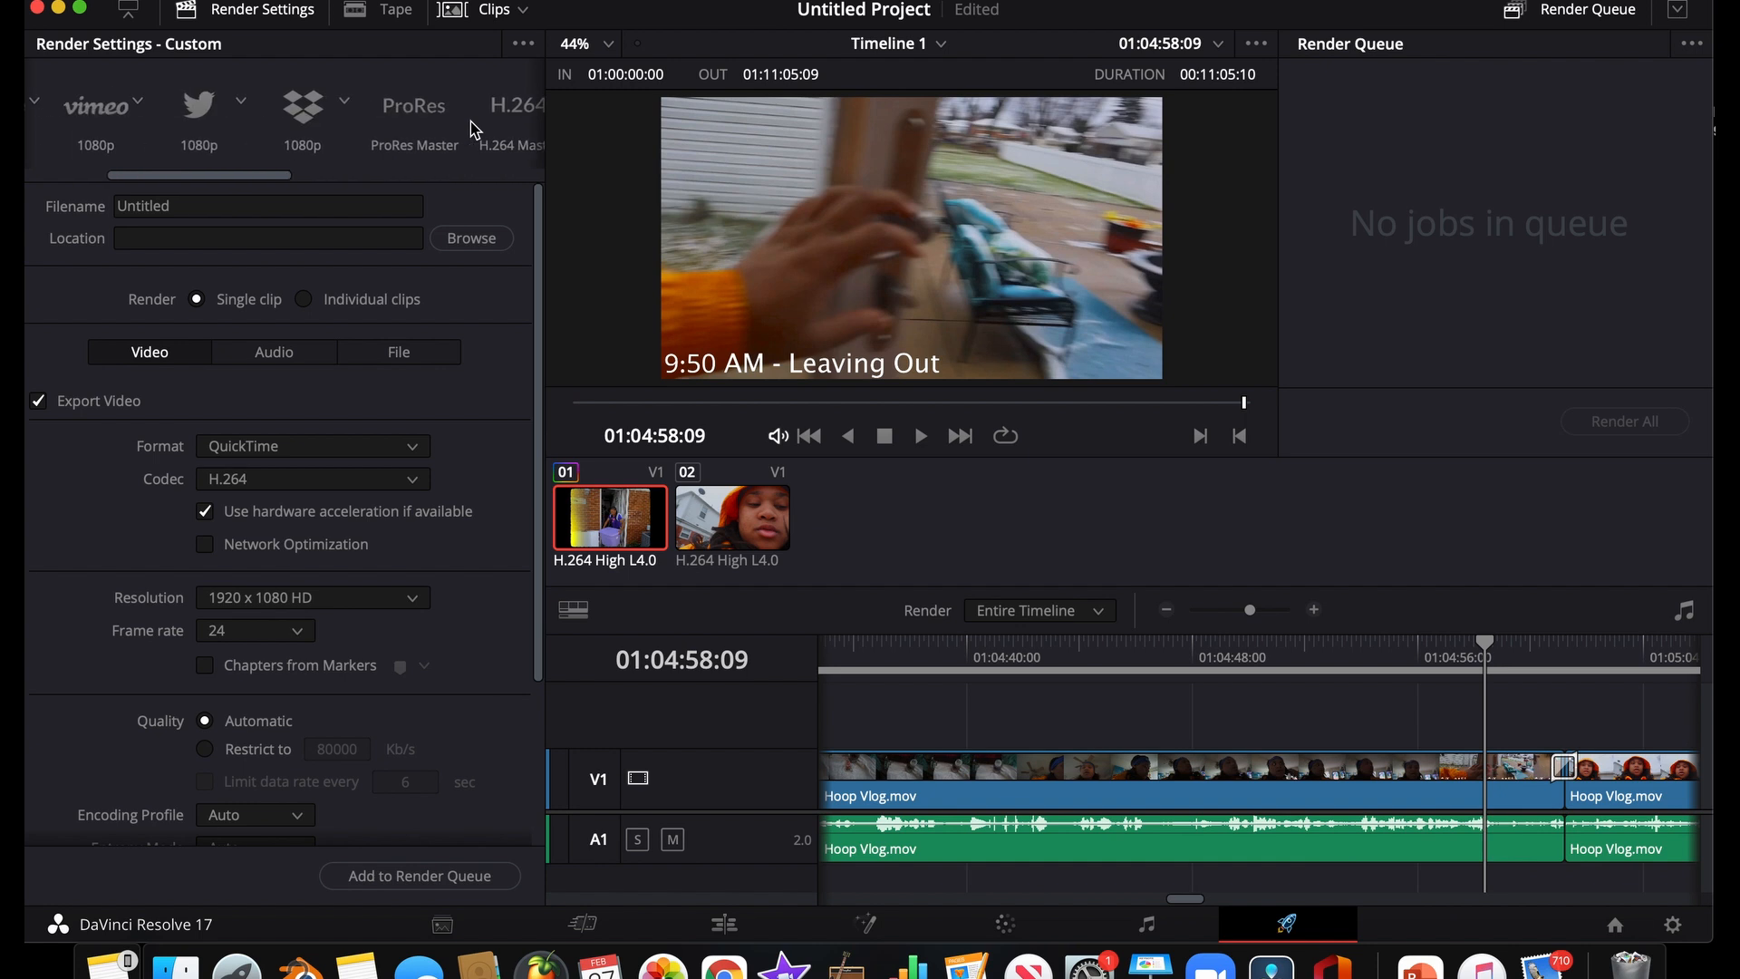
scroll(471, 122, "right", 3)
scroll(471, 121, "left", 5)
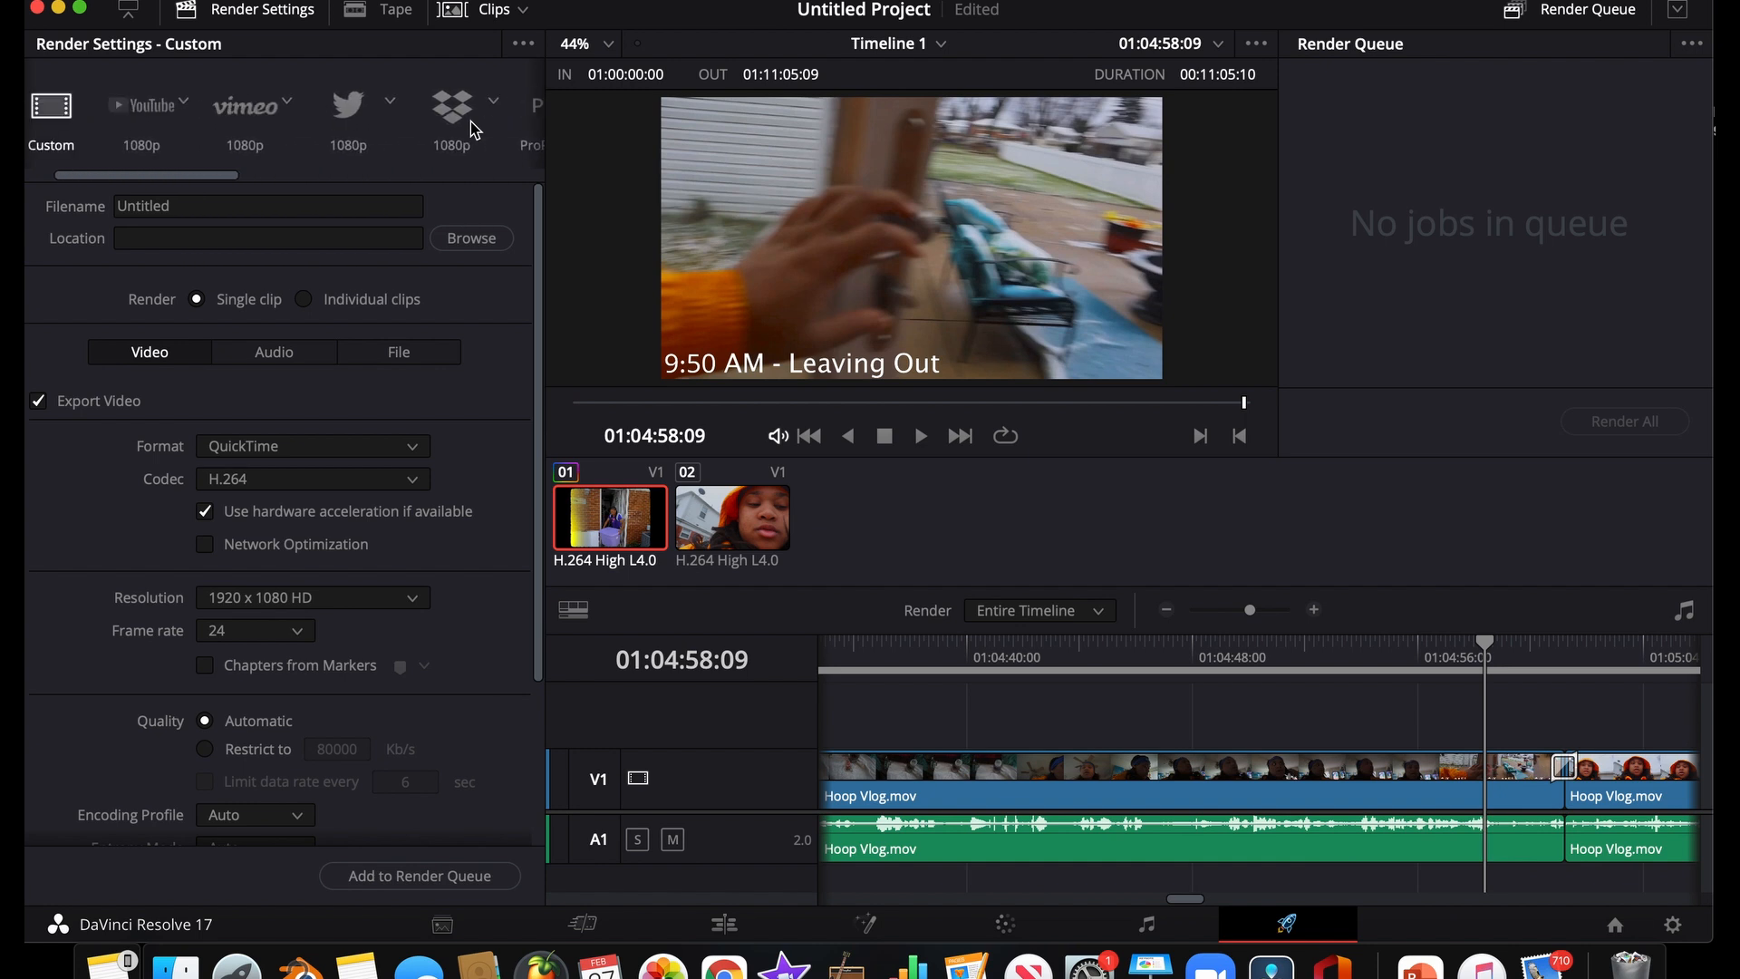
scroll(272, 113, "left", 2)
Compare the settings of the YouTube 1080p, YOUTUBE and Custom render presets and examine the available Custom export formats
left_click(251, 107)
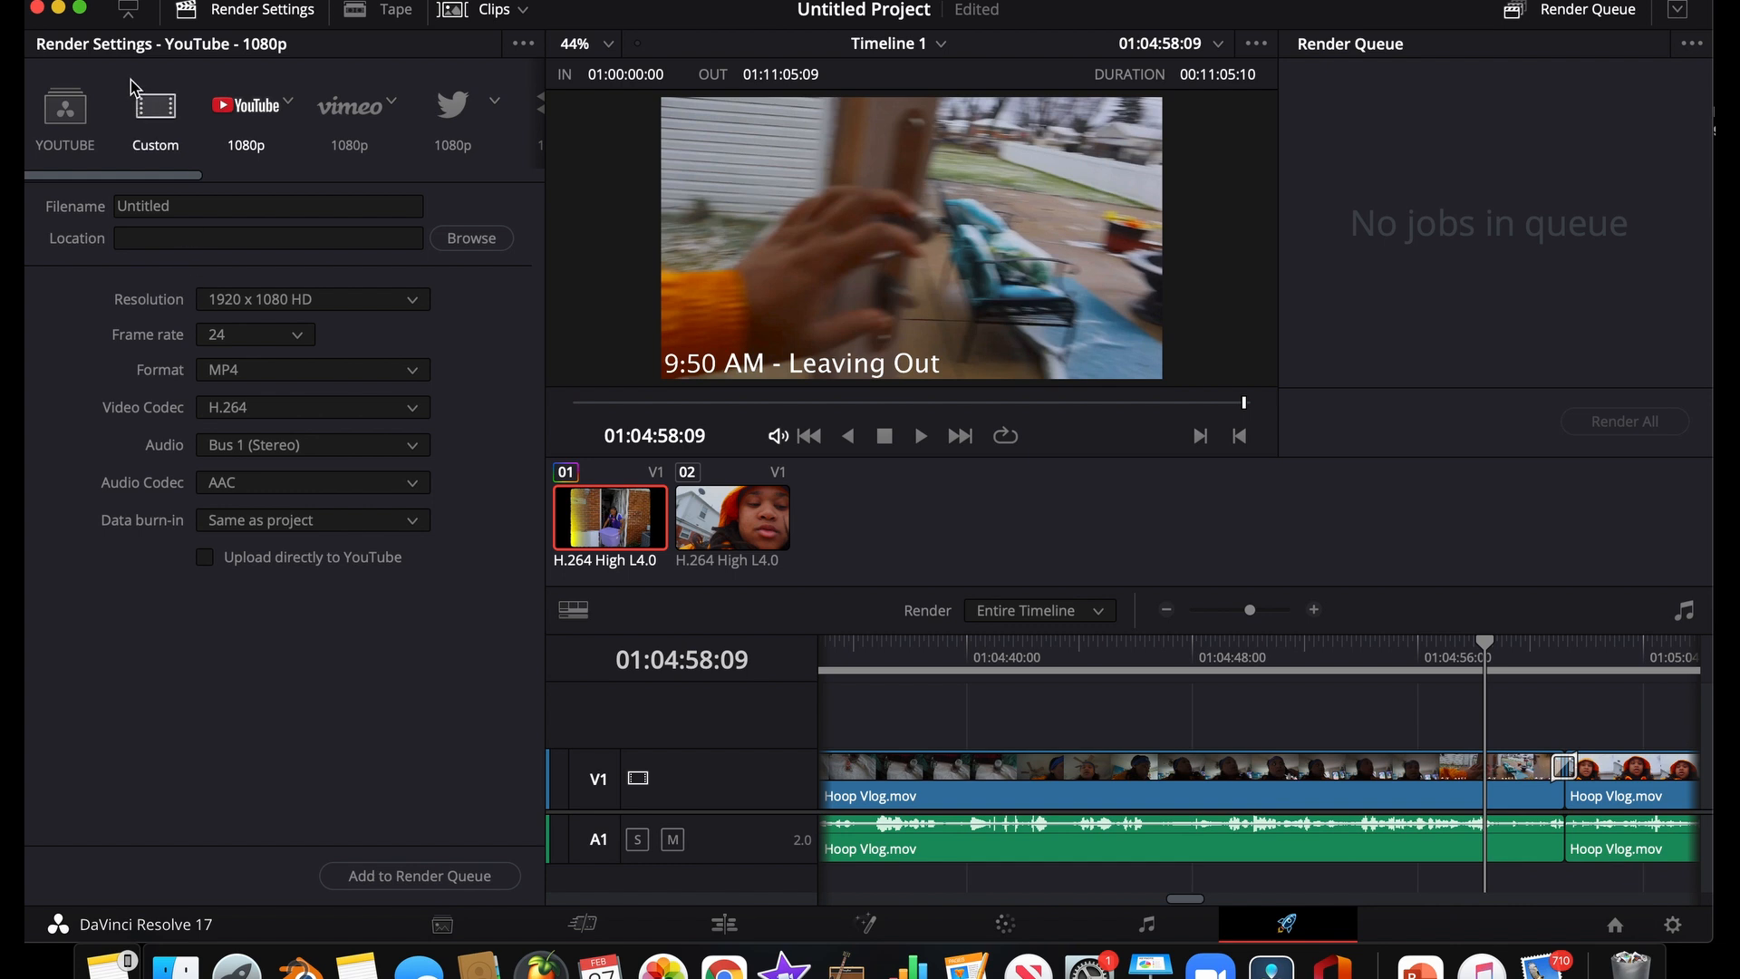
left_click(153, 113)
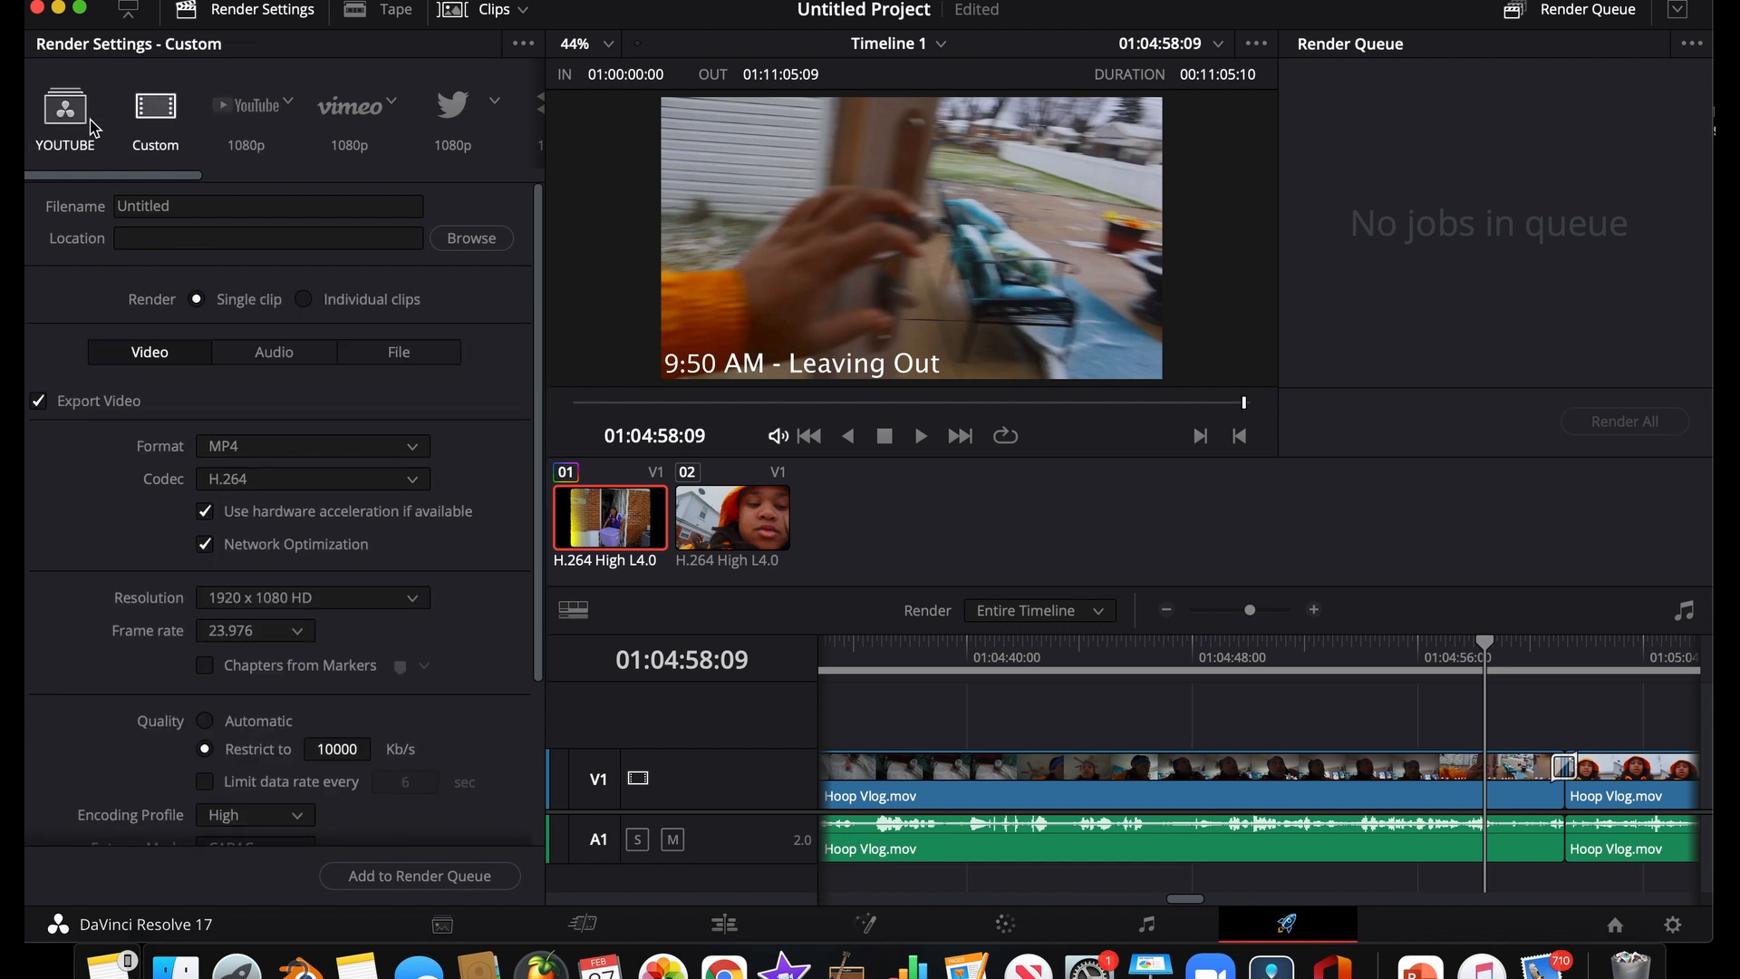
left_click(89, 123)
left_click(160, 132)
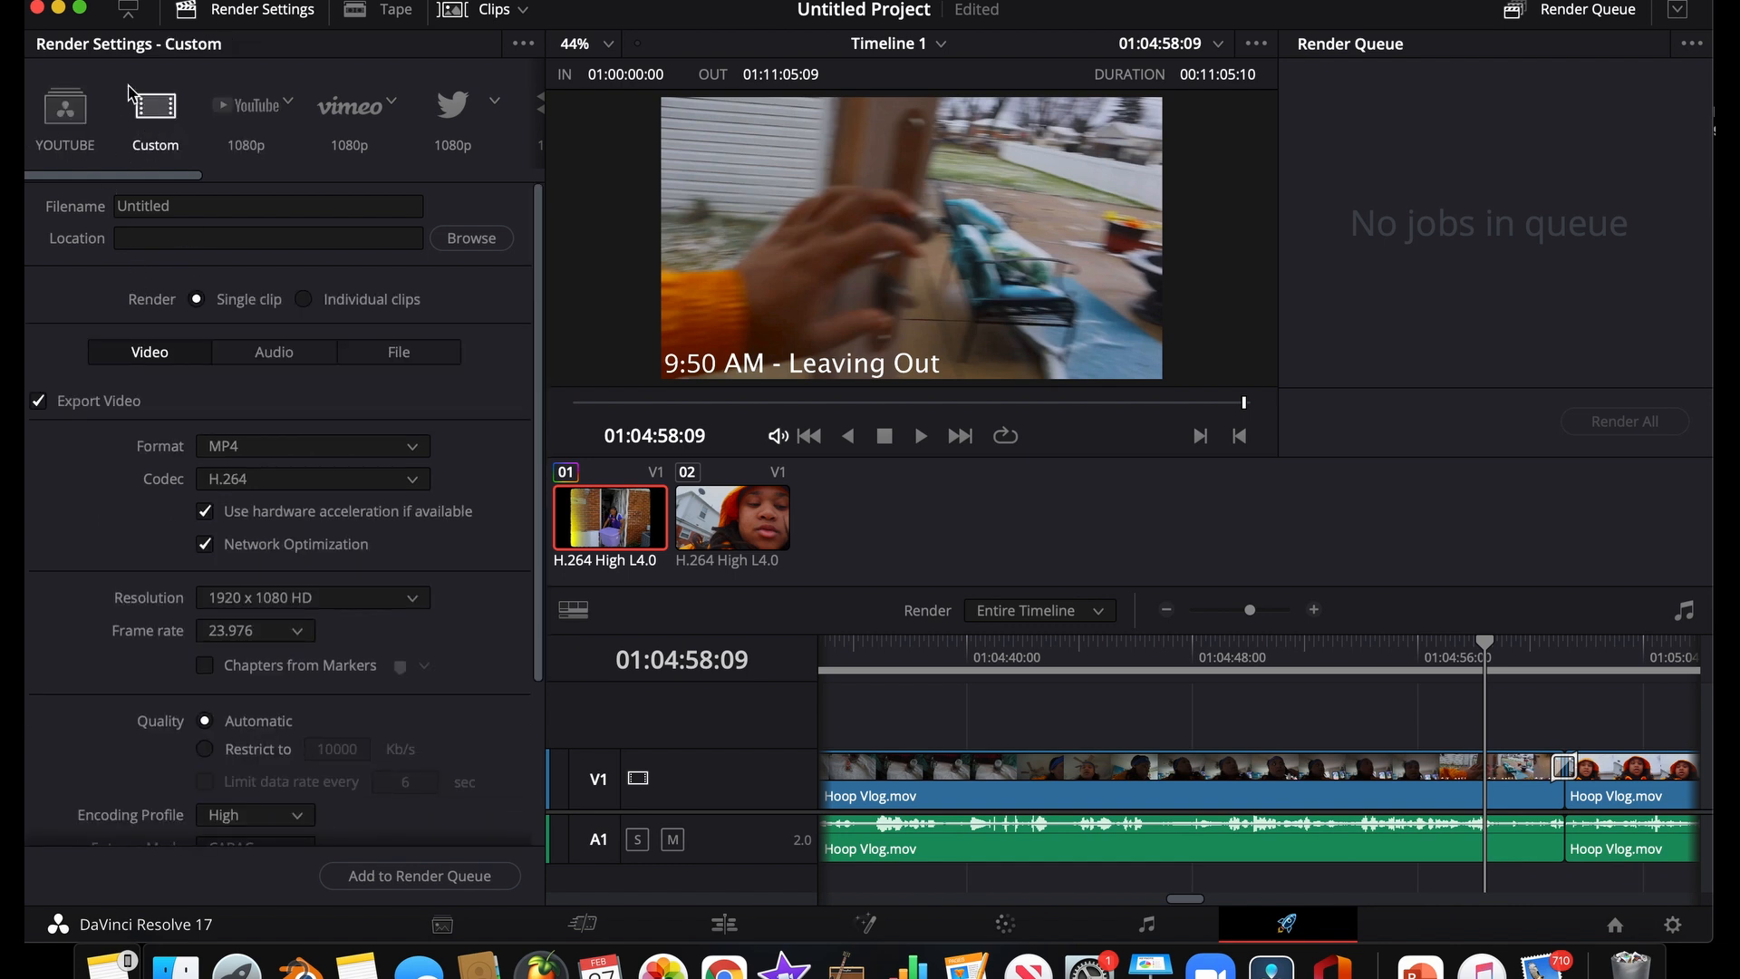
left_click(288, 447)
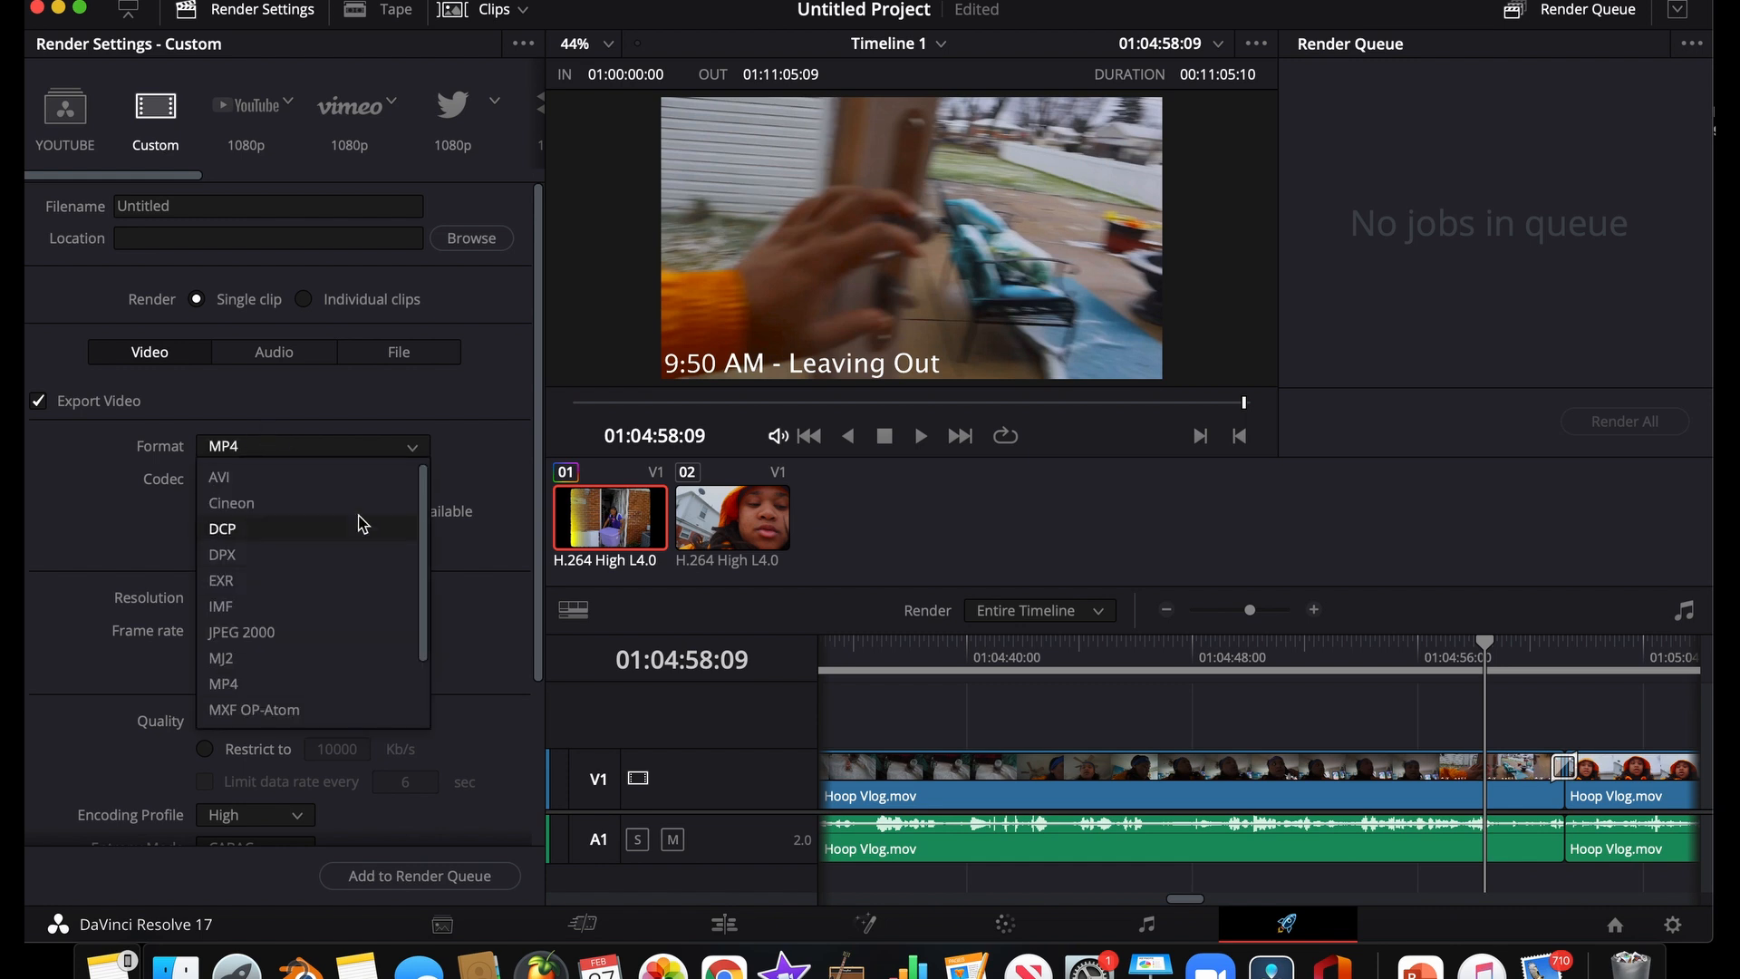
left_click(261, 399)
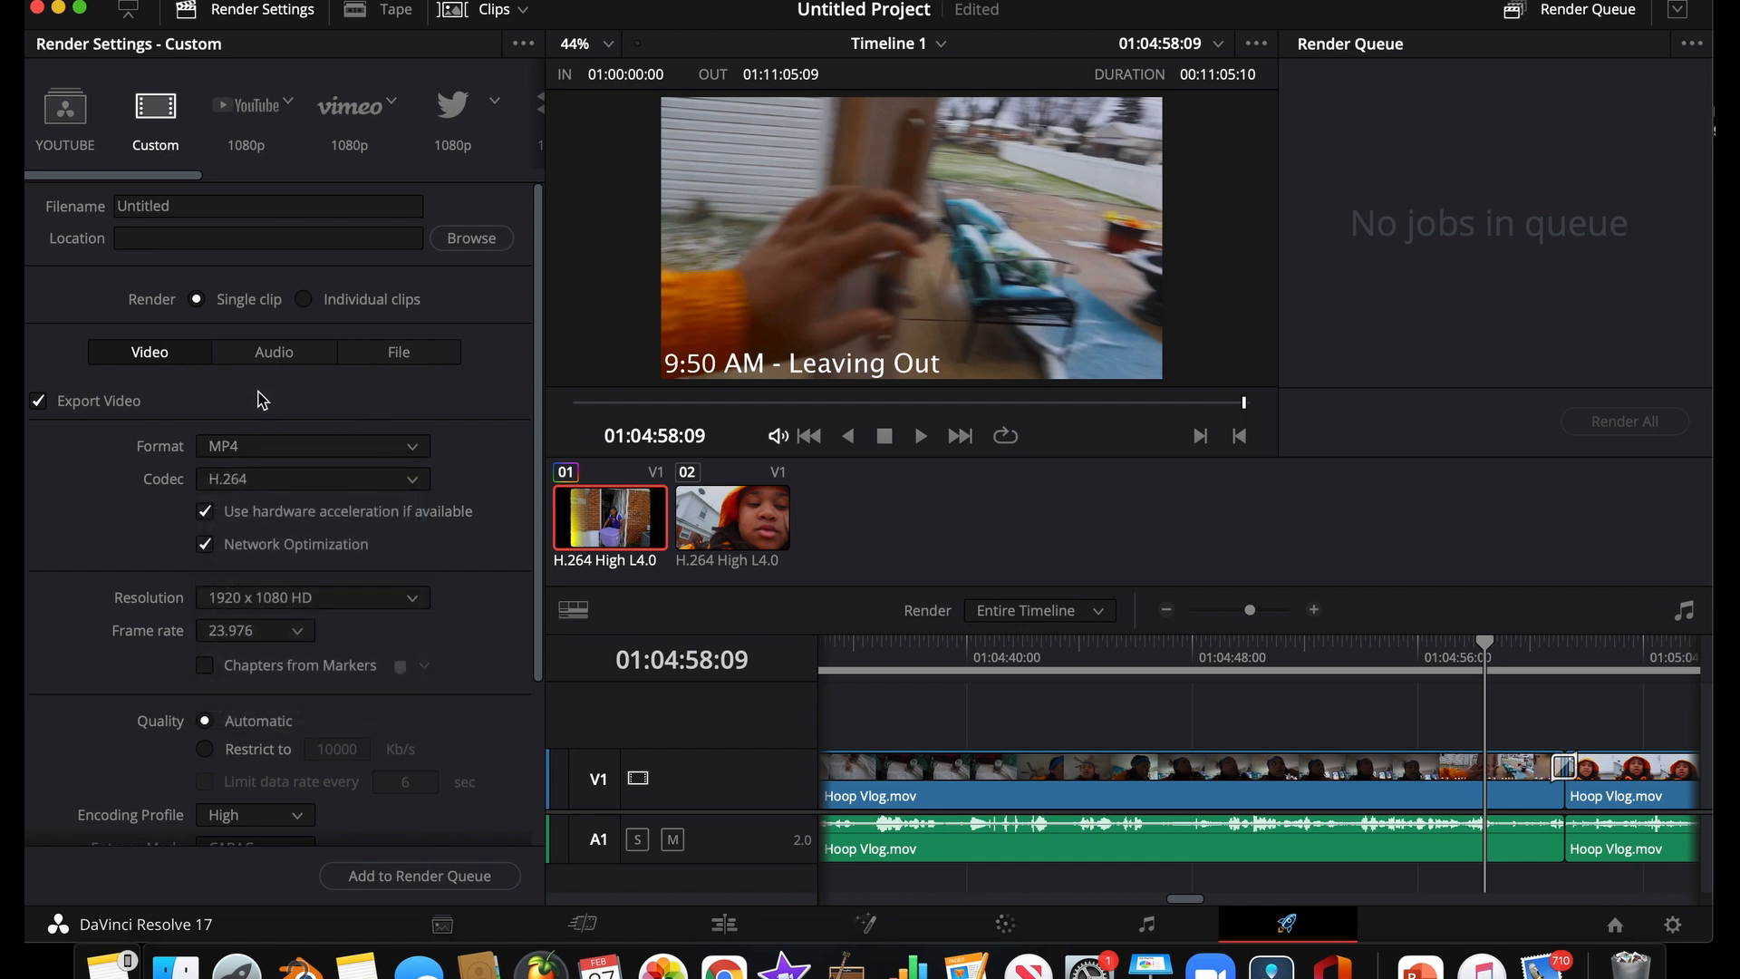
Review the YouTube 1080p preset, choose the Vimeo 1080p preset and look through the remaining export options
left_click(256, 121)
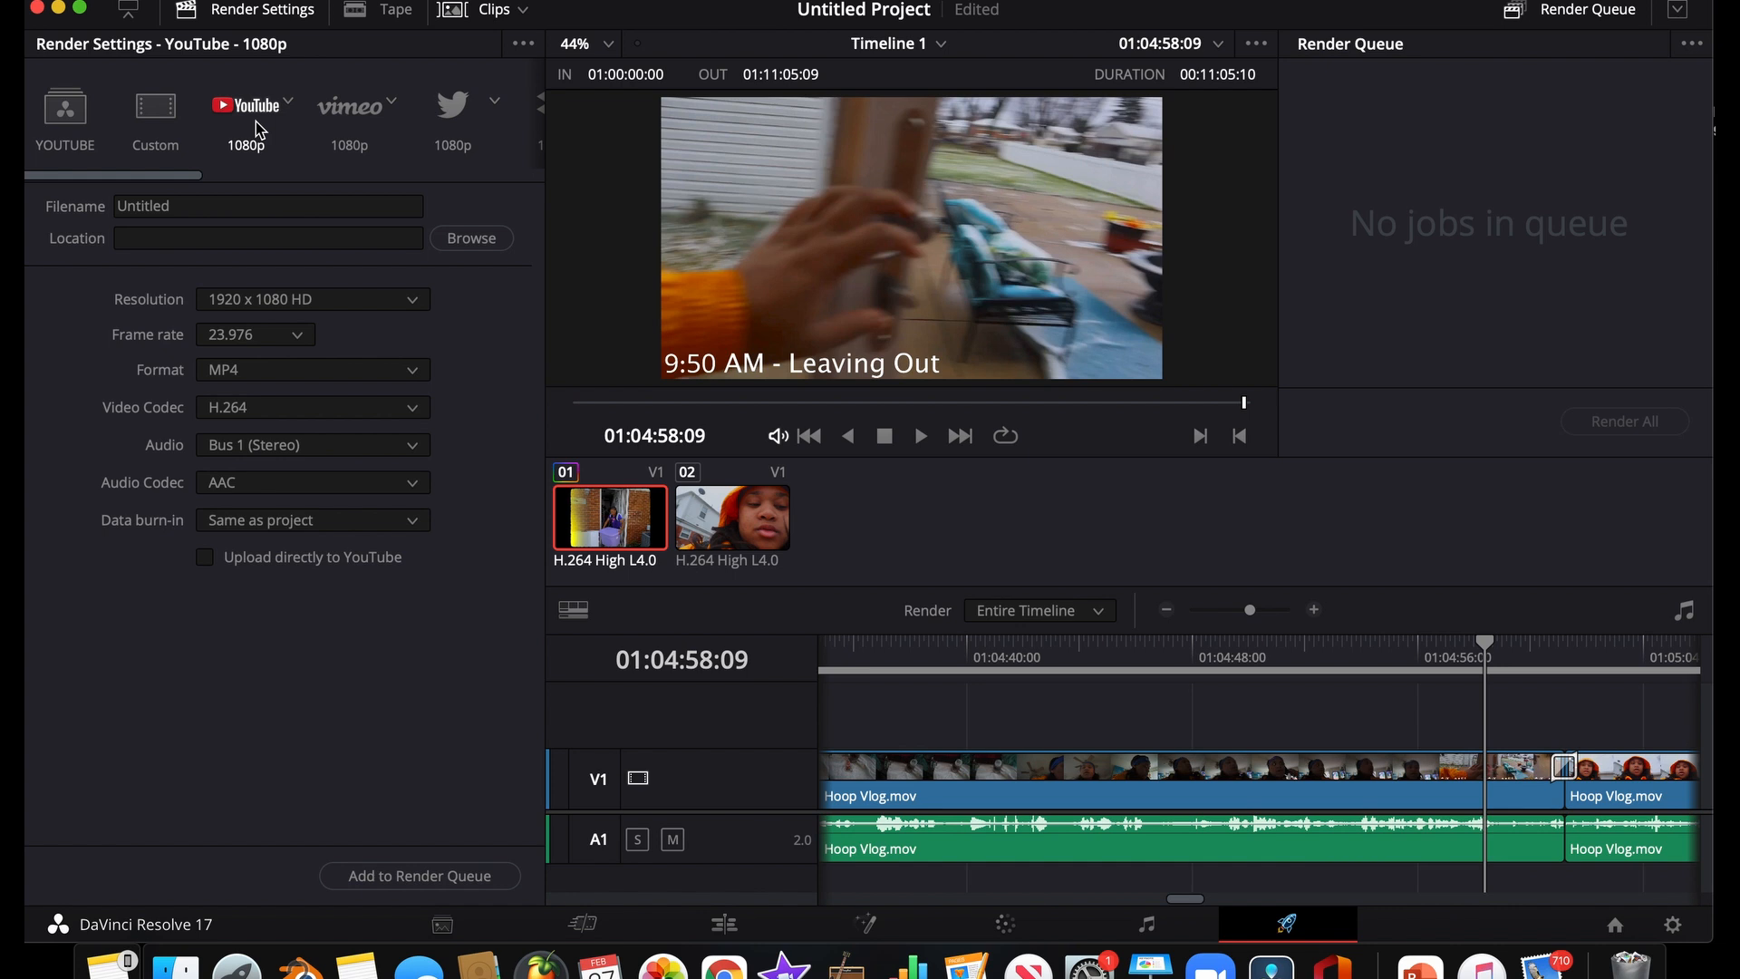
left_click(366, 135)
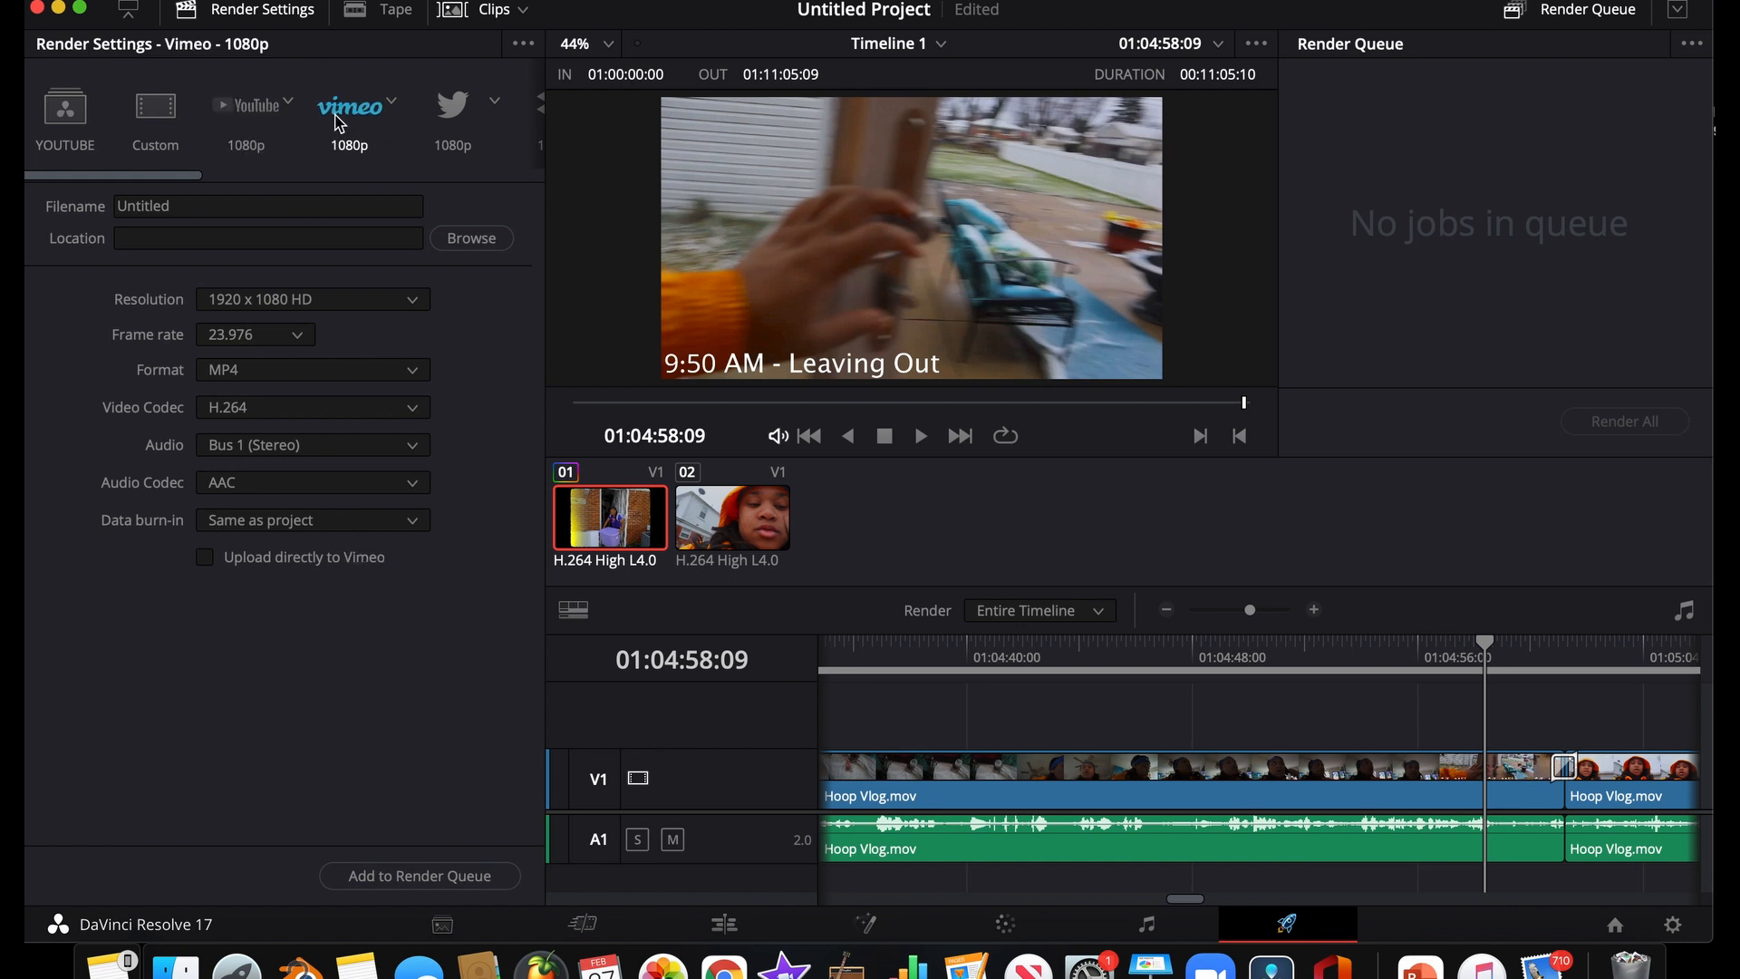
scroll(243, 121, "right", 10)
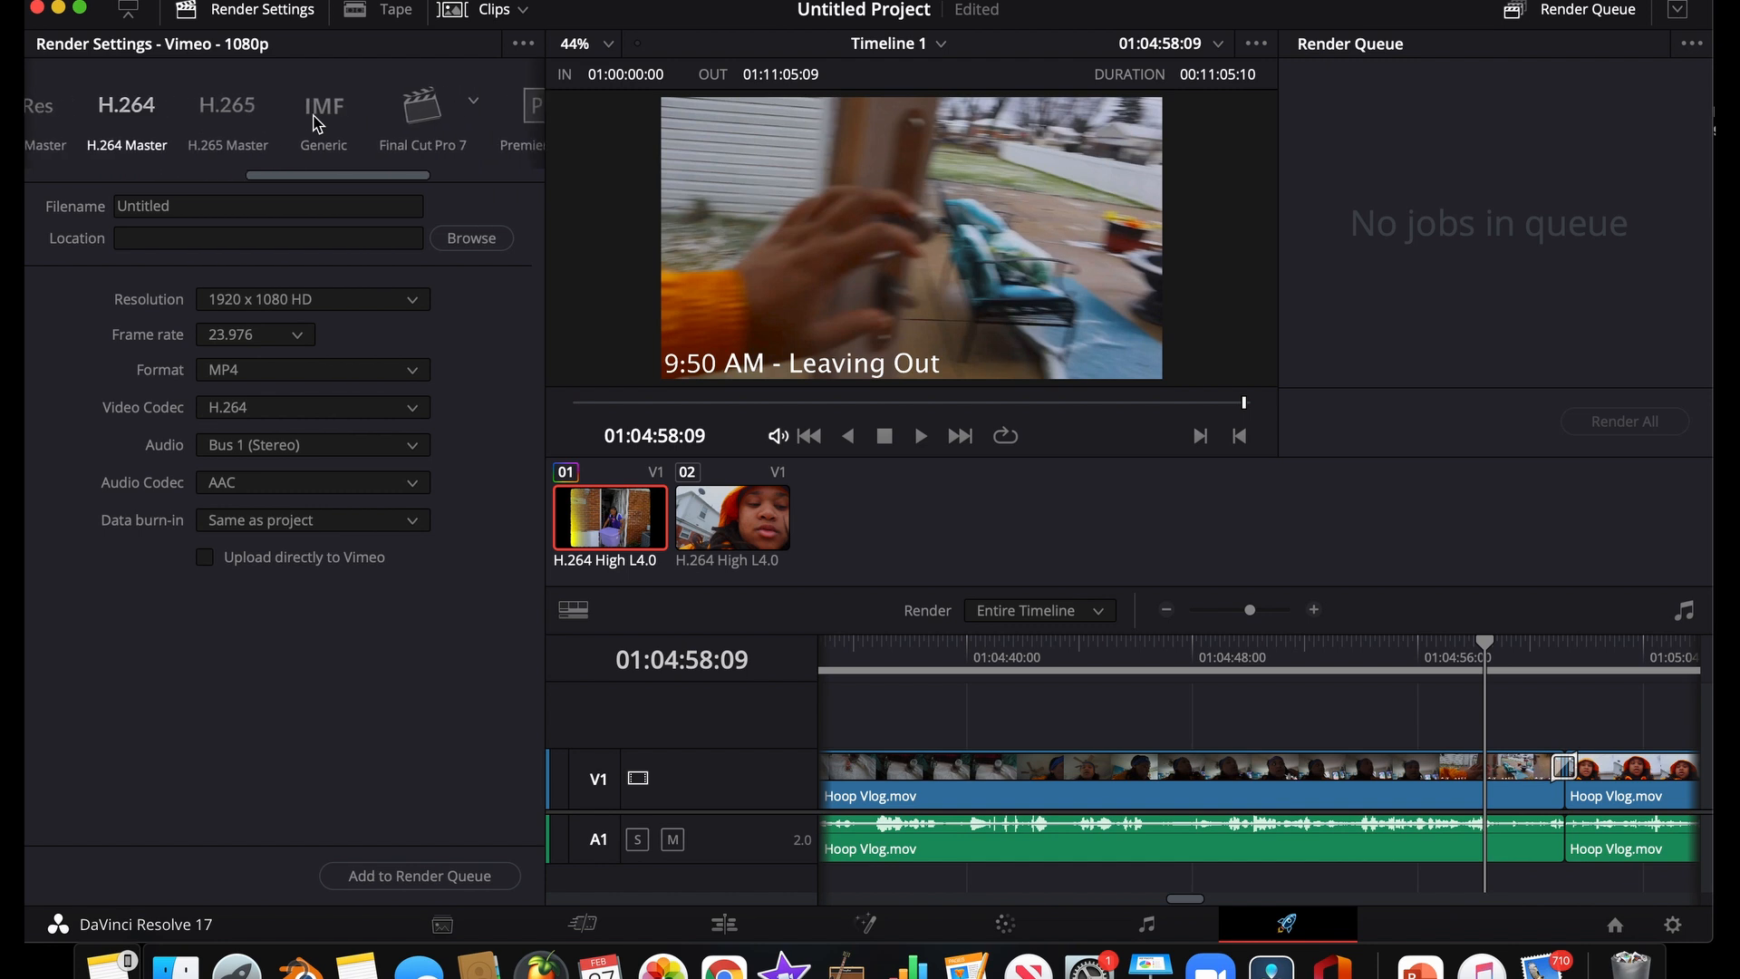
scroll(317, 124, "left", 4)
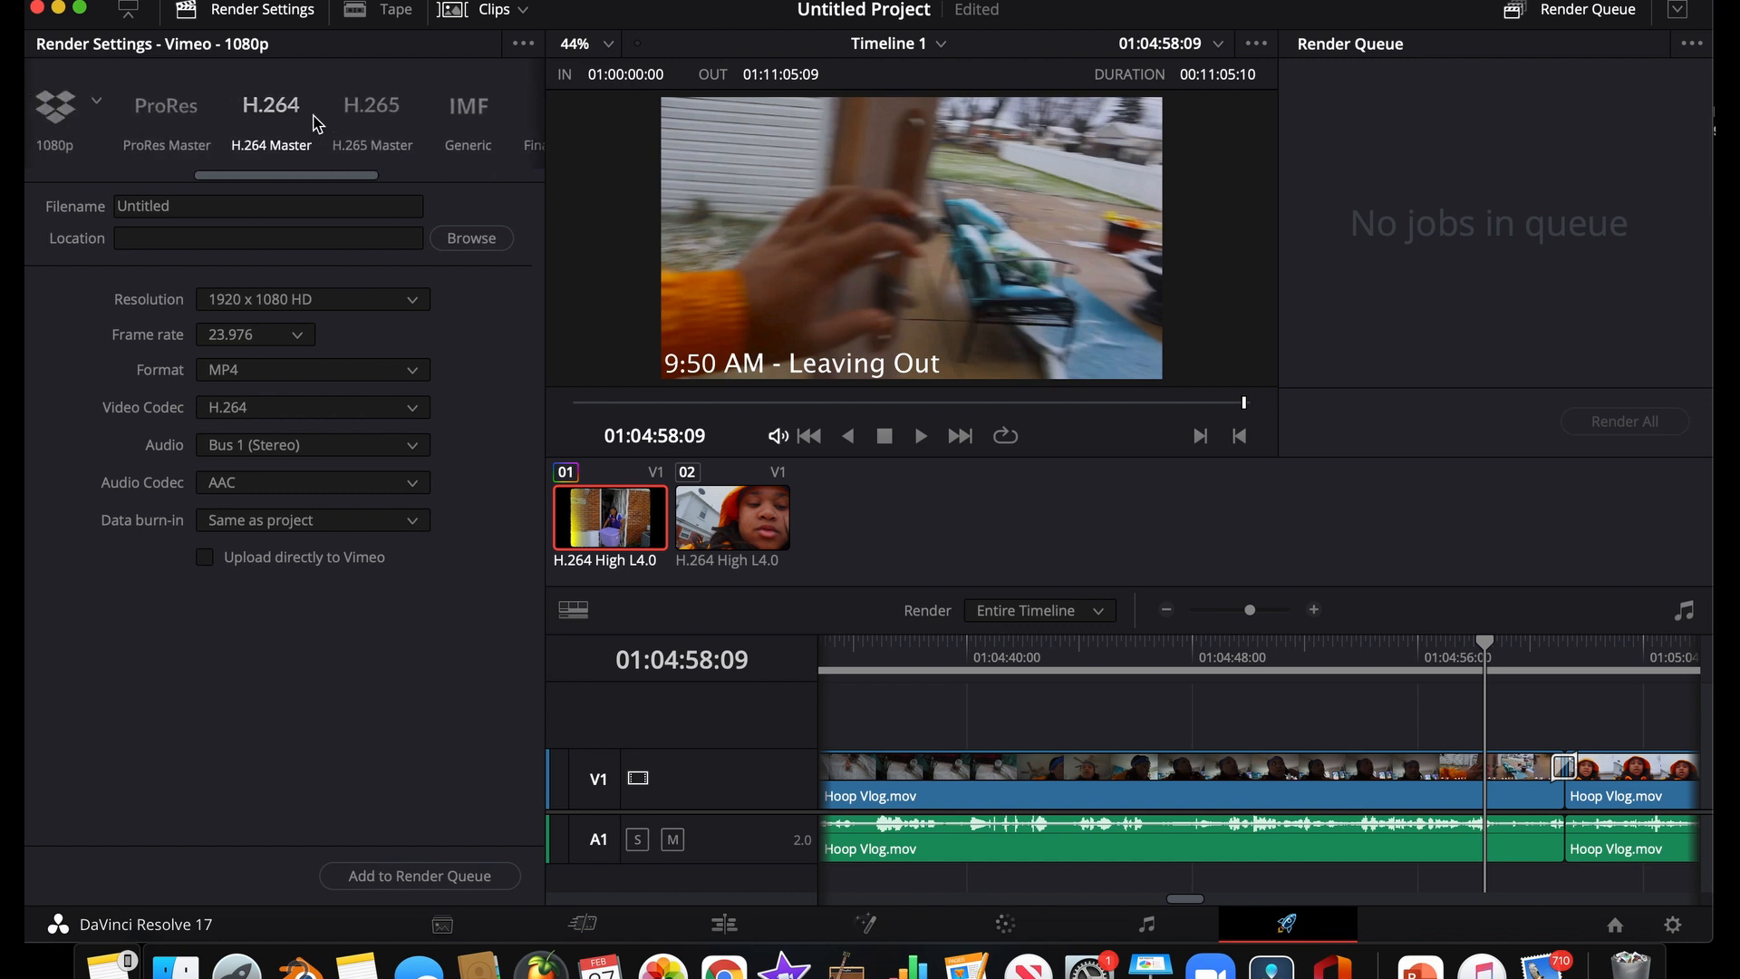
scroll(317, 124, "right", 4)
Return to the Edit page and move the playhead to 01:00:16:03 on the empty timeline
key("shift+4")
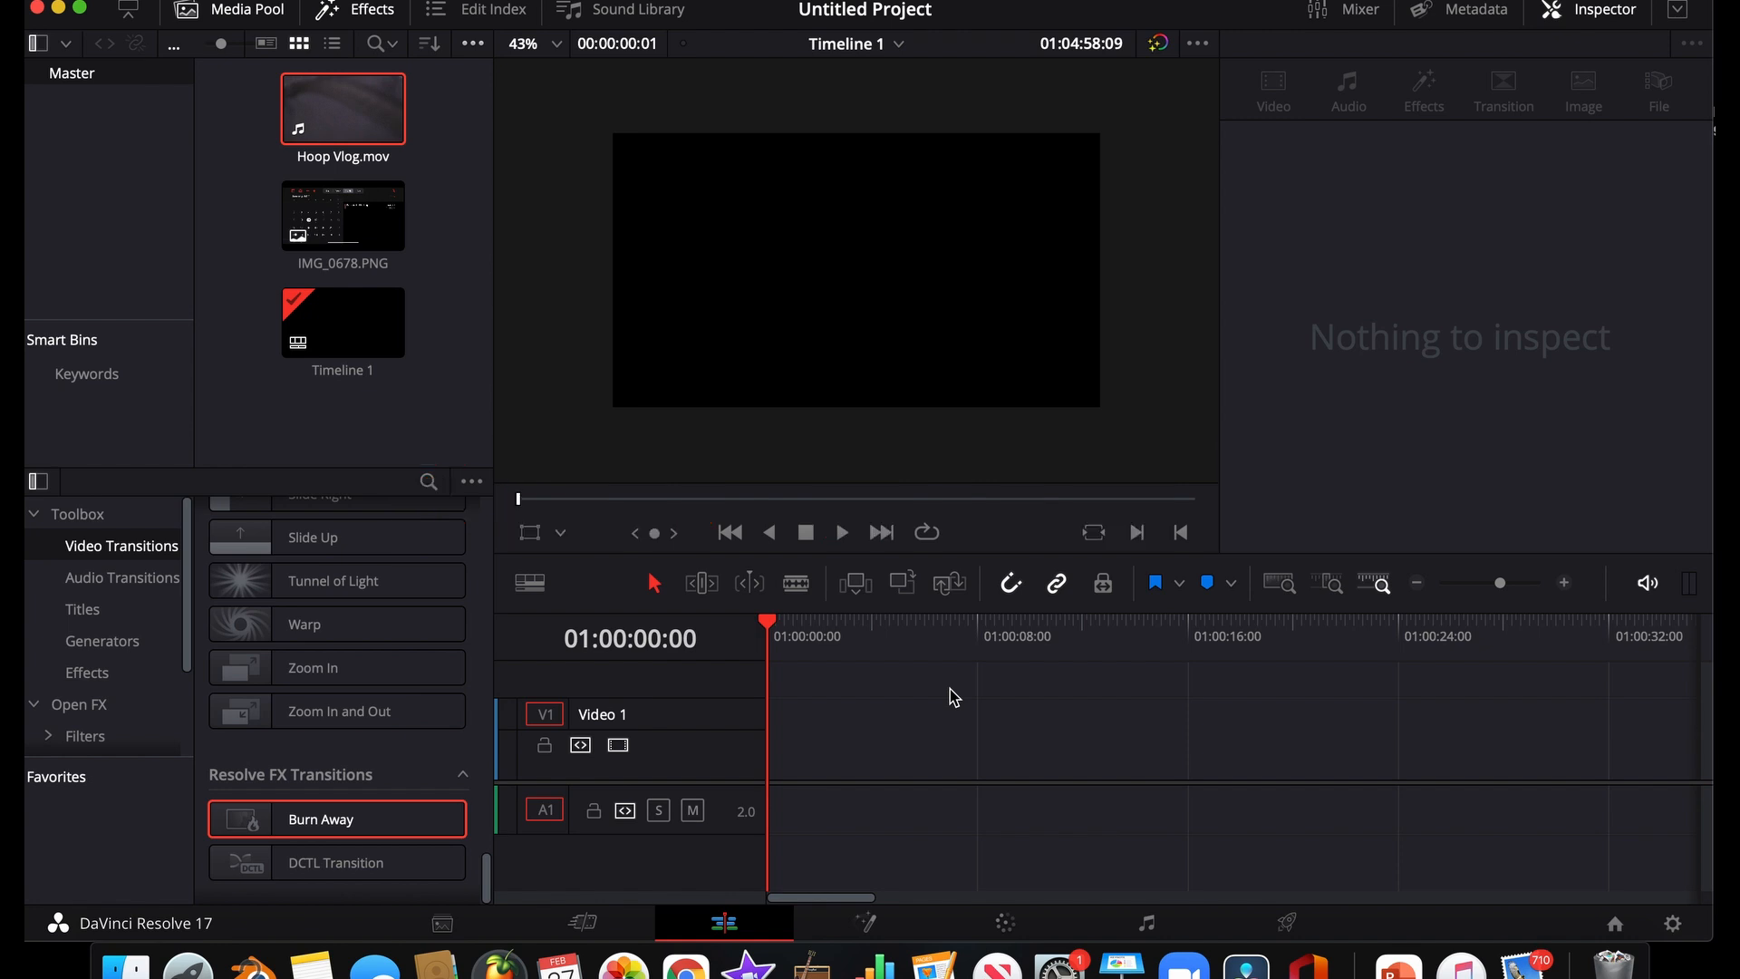
left_click(1192, 625)
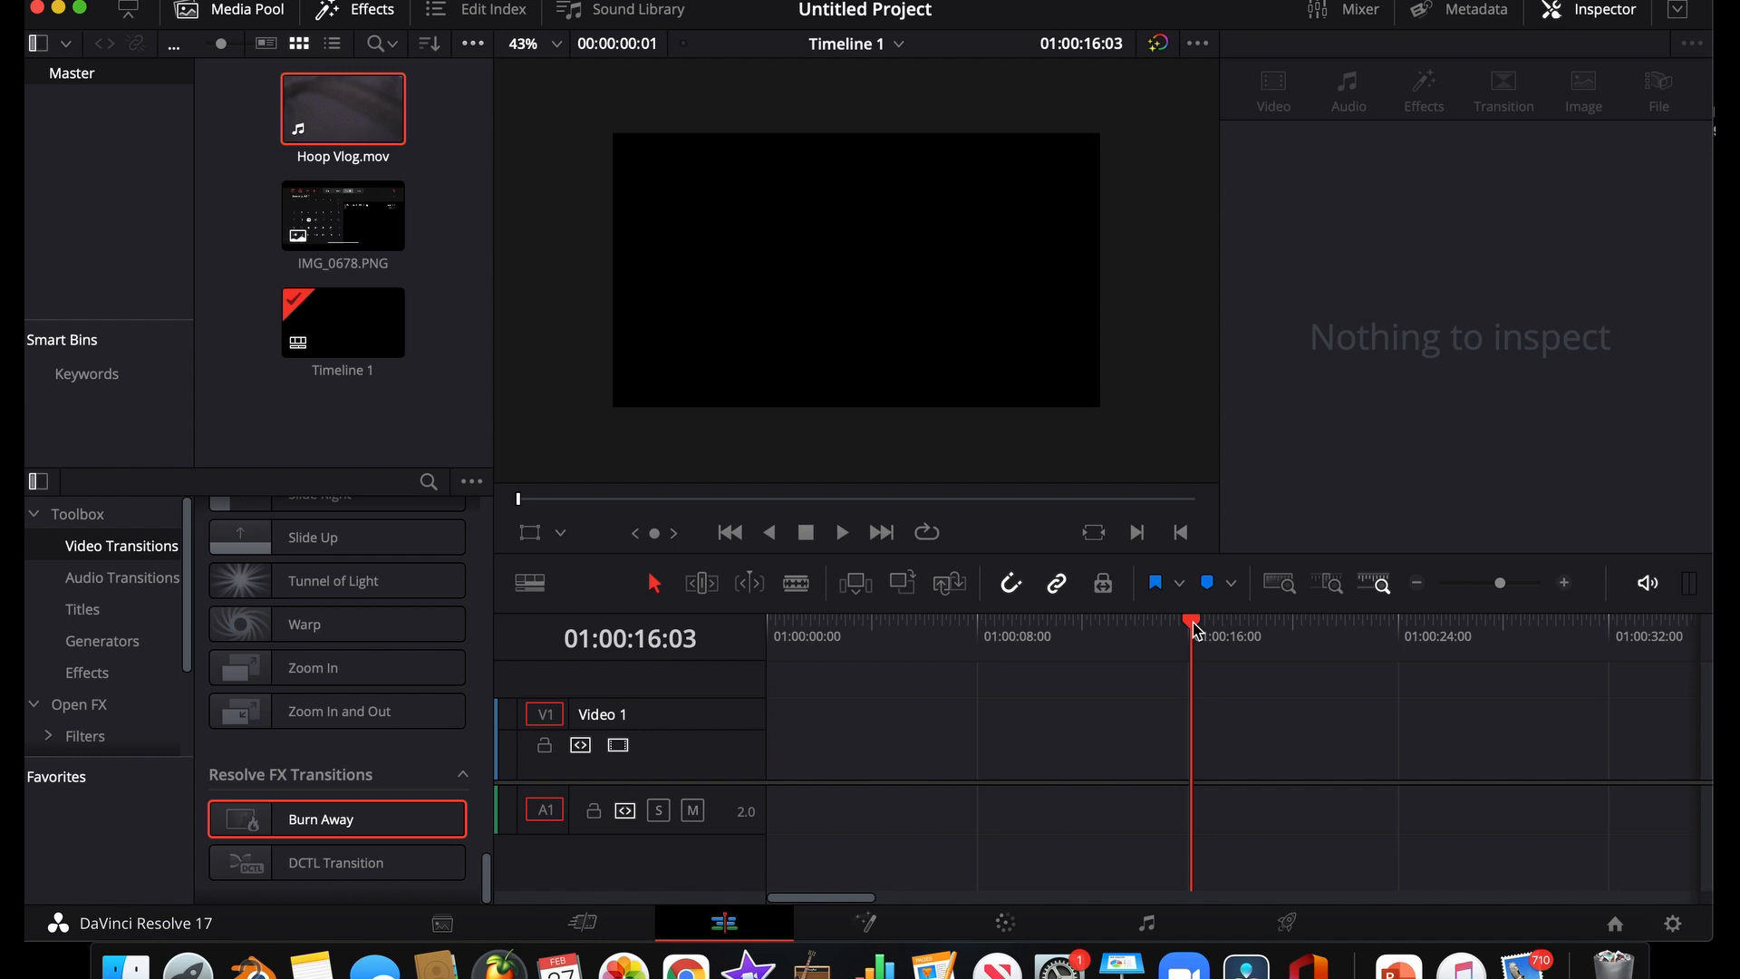